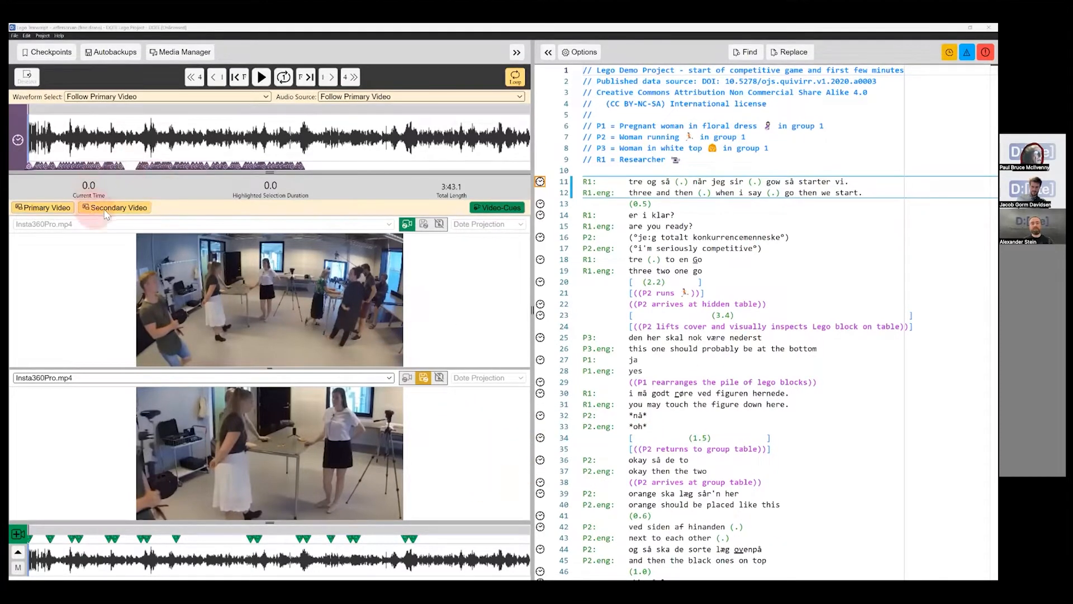
Browse the transcripts available in the My Dote Projects folder through the project opening view, and cancel without opening one
click(294, 45)
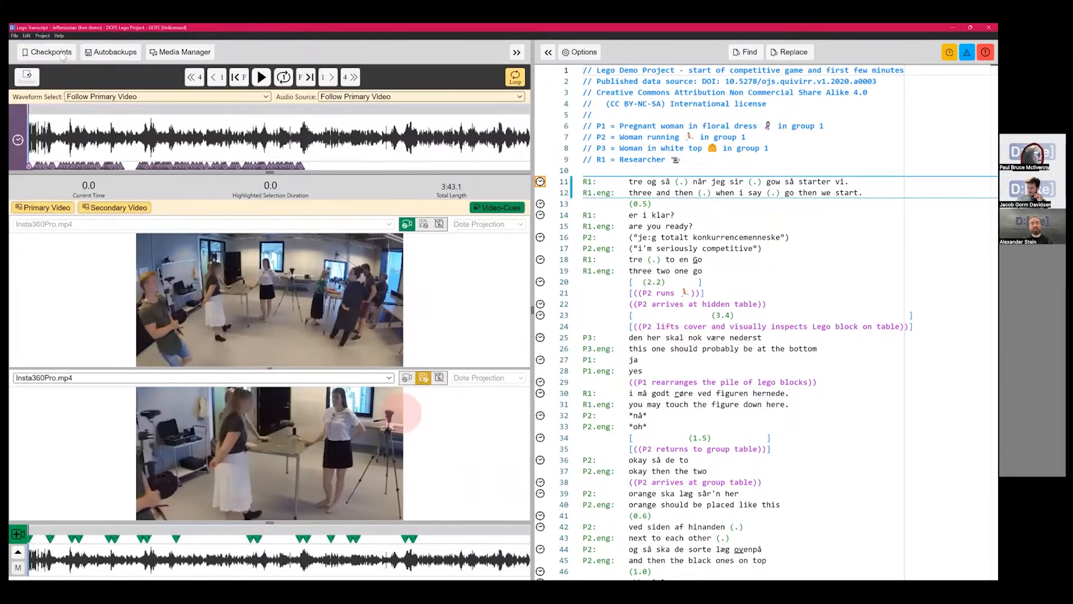
click(14, 36)
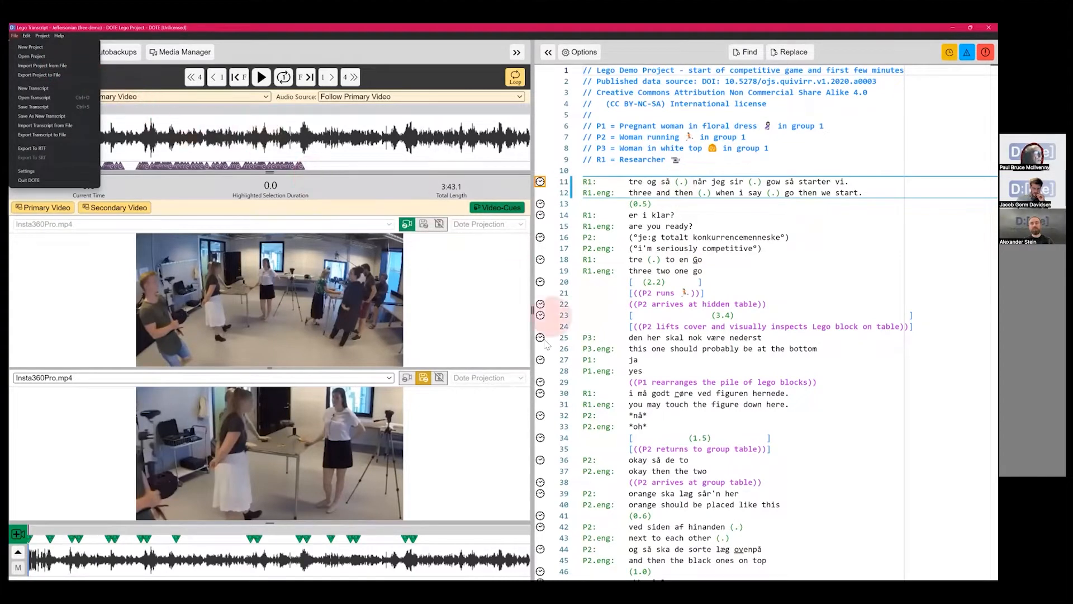
click(39, 57)
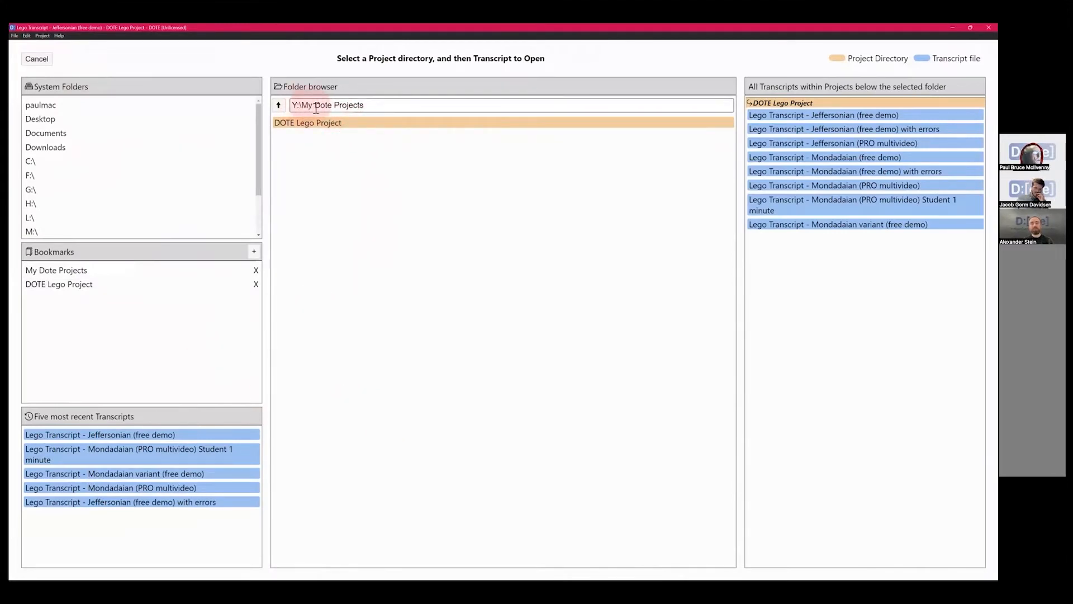
click(291, 108)
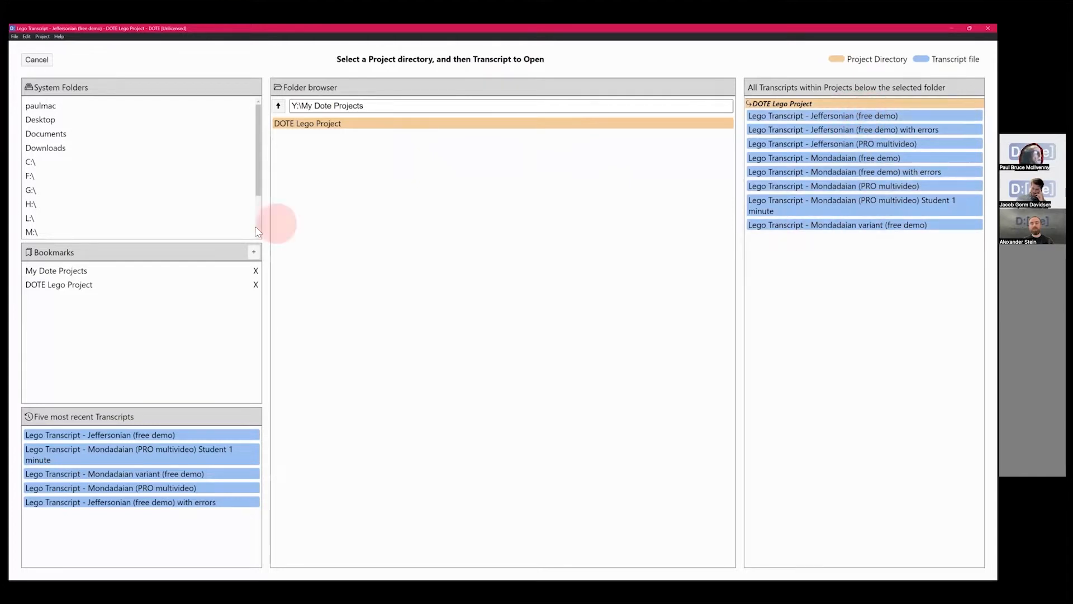
click(36, 59)
Open the License Manager to check the licence status, and close it
click(59, 36)
click(77, 94)
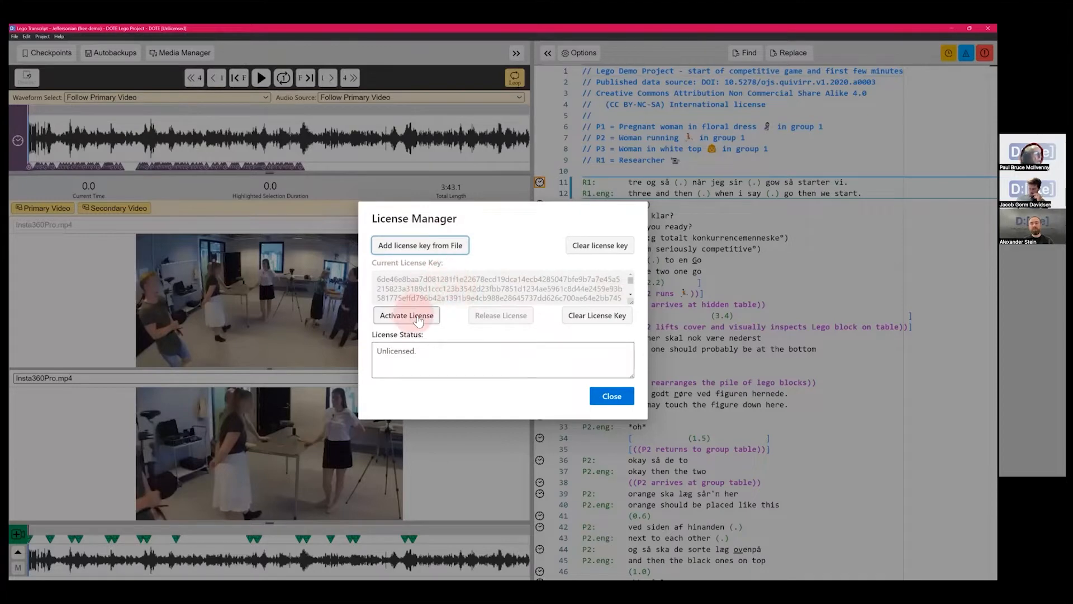
click(618, 398)
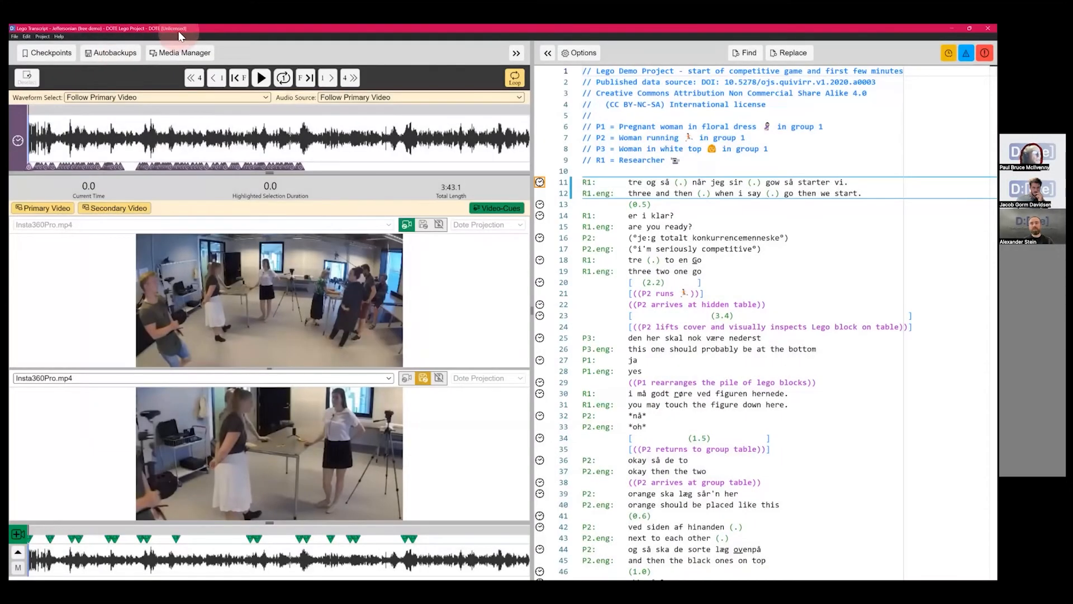
Open the transcript "Lego Transcript - Jeffersonian (free demo)" from the DOTE Lego Project and dismiss the warning
click(15, 37)
click(41, 59)
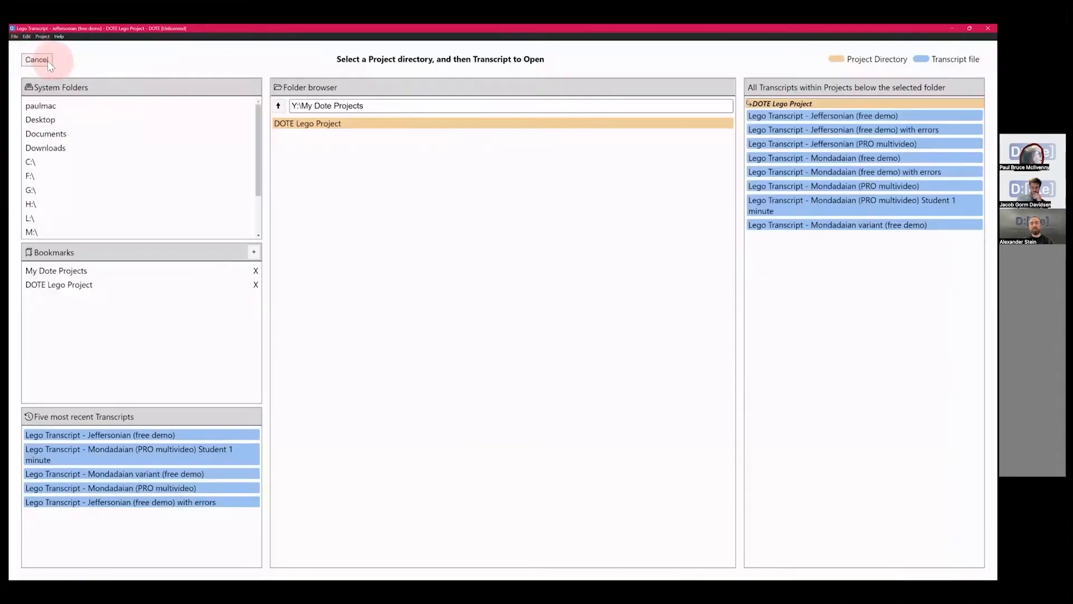
click(854, 117)
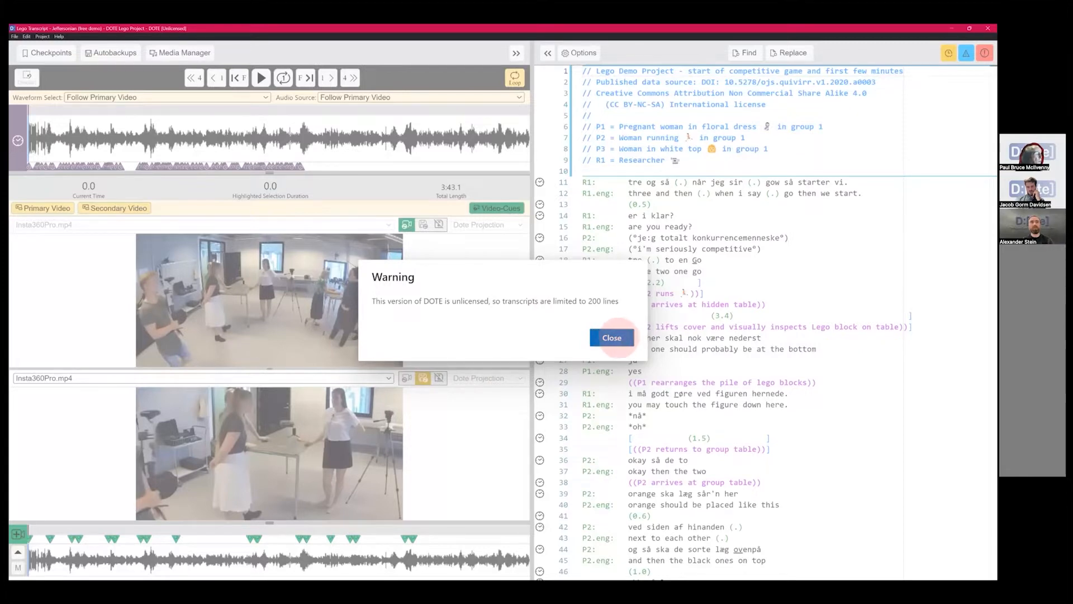
click(611, 338)
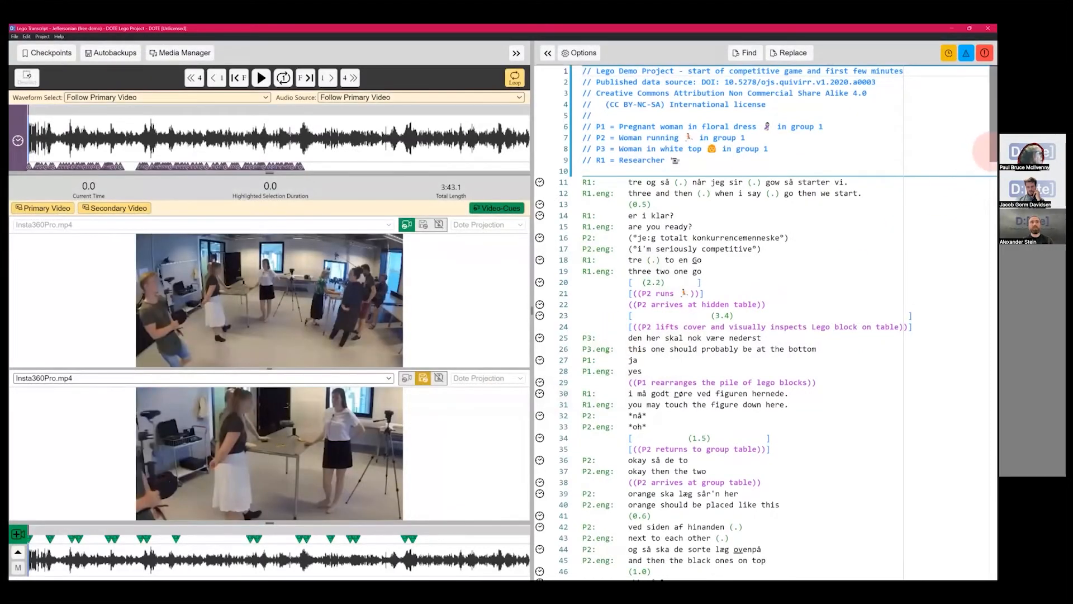
Examine the last lines of the transcript and return to its beginning
scroll(980, 306, down, 10)
scroll(978, 306, down, 20)
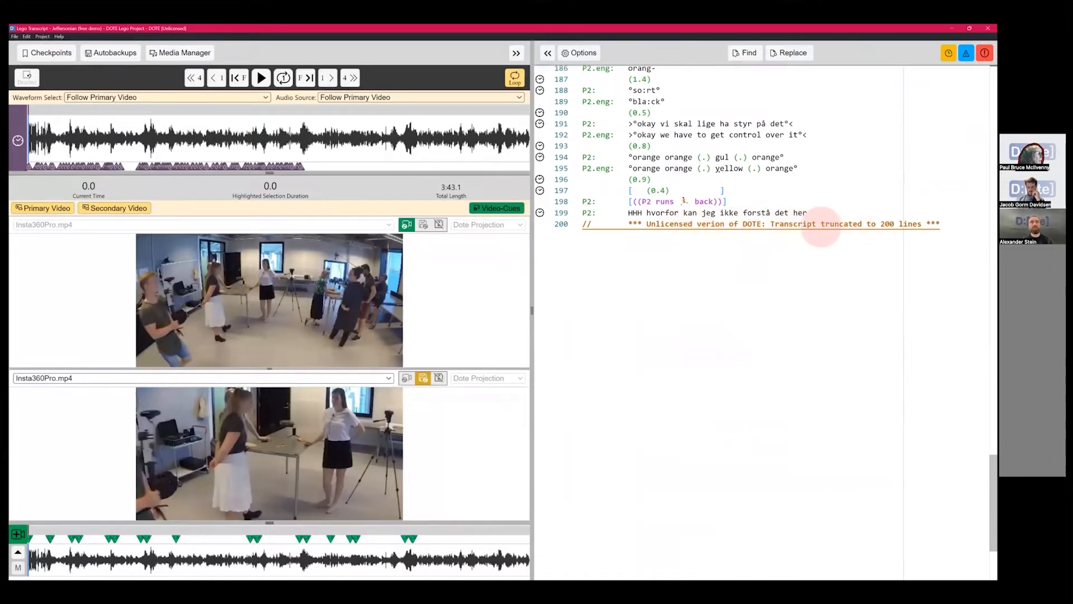
drag(990, 492, 992, 78)
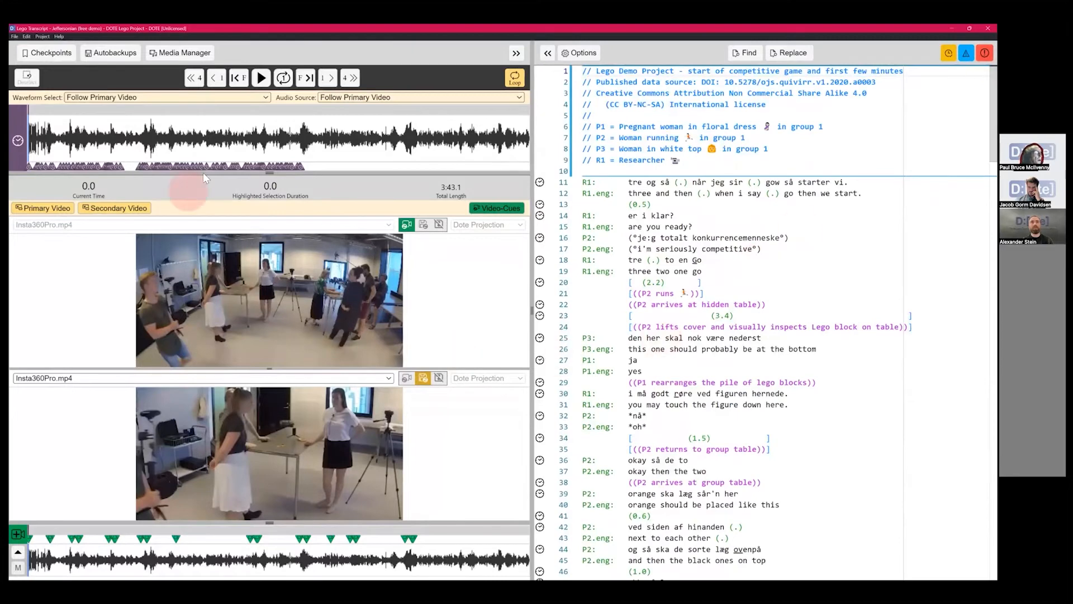
Open the Media Manager and review the project's media files with their active state, format, video projection and file size
click(188, 54)
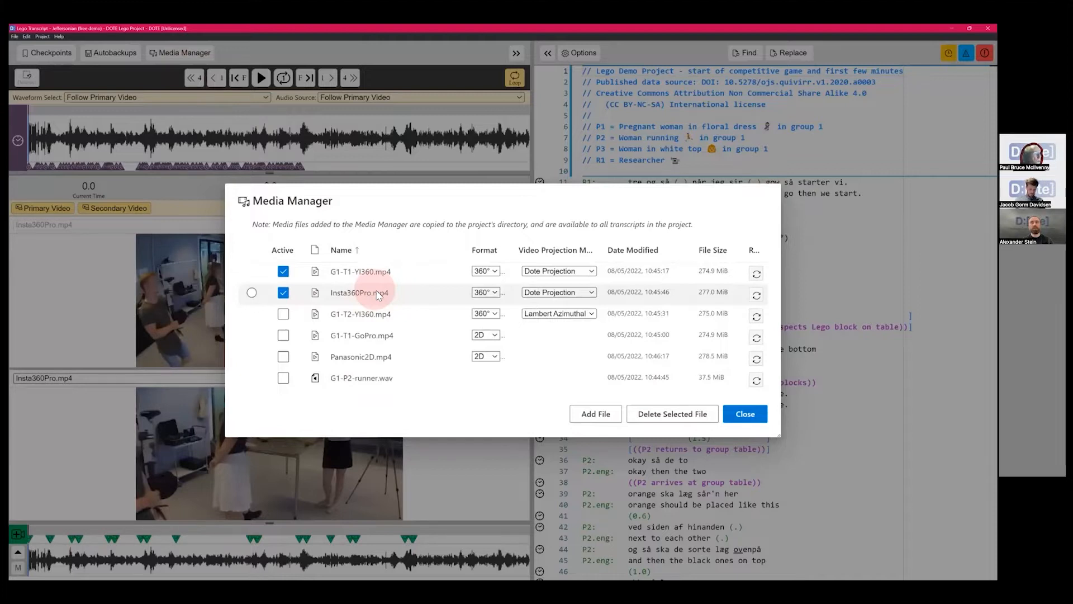
click(512, 312)
click(408, 291)
click(363, 271)
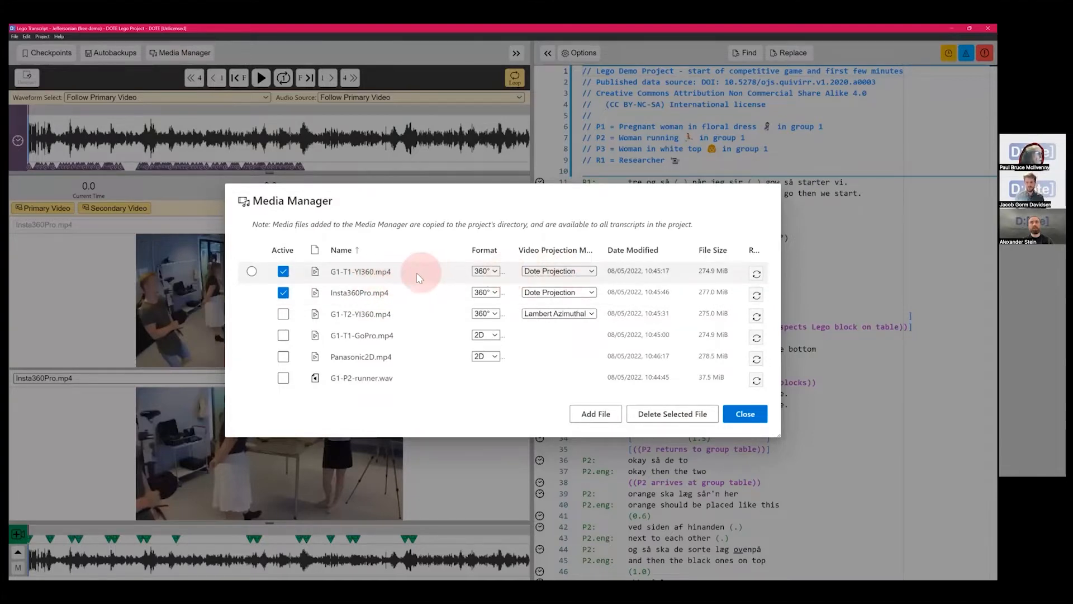
click(494, 314)
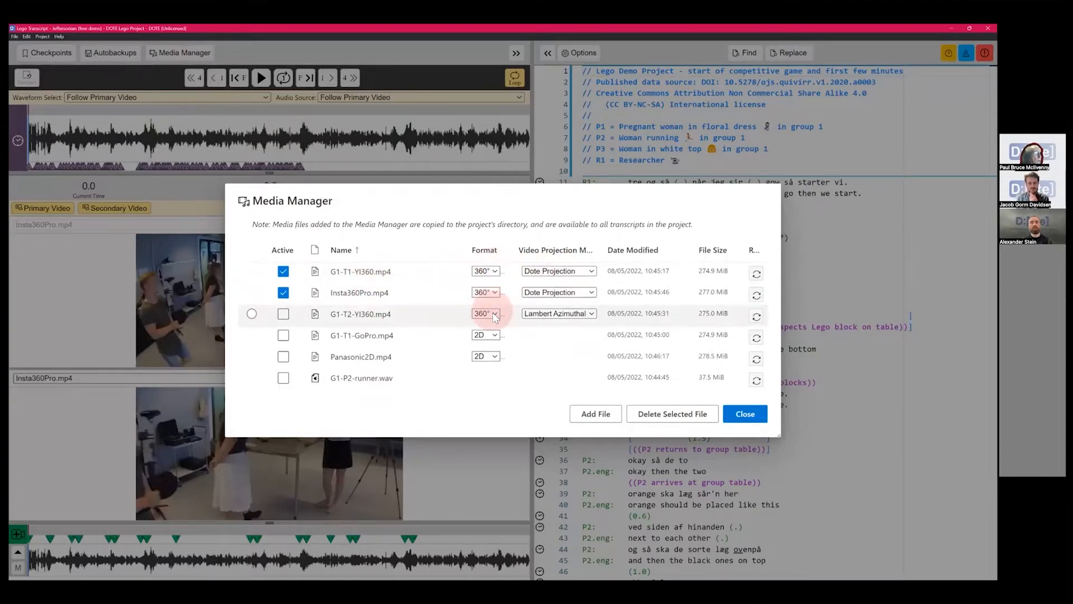
click(493, 336)
click(493, 359)
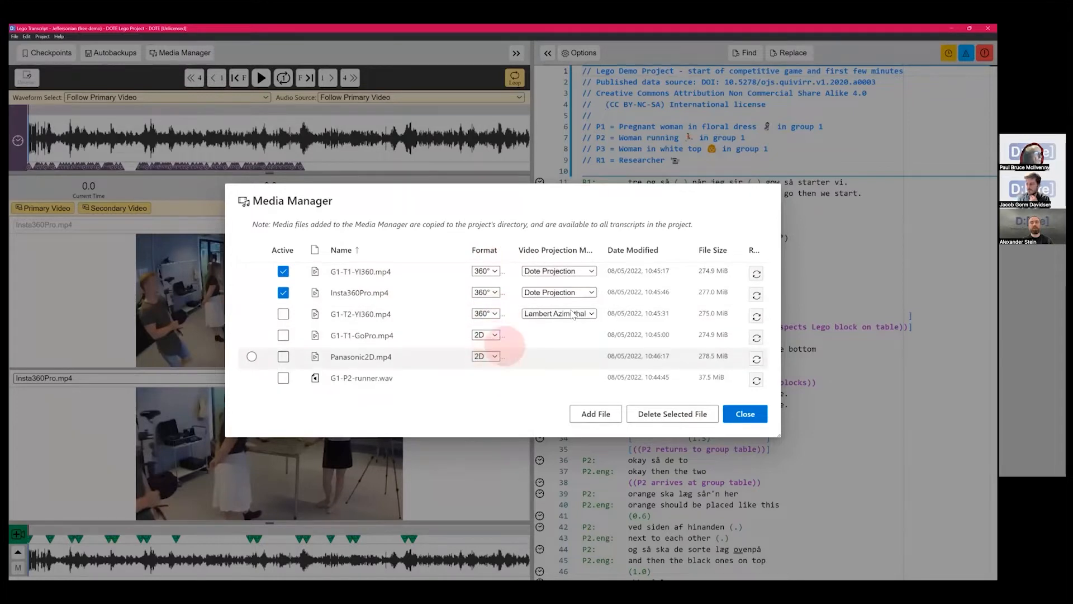
click(576, 272)
click(568, 314)
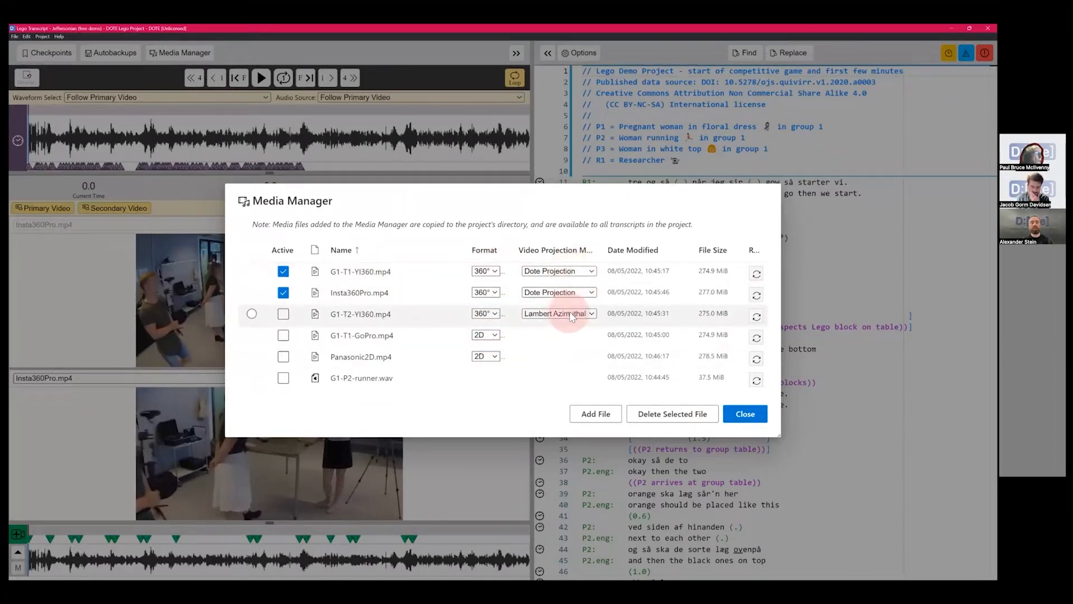
click(723, 364)
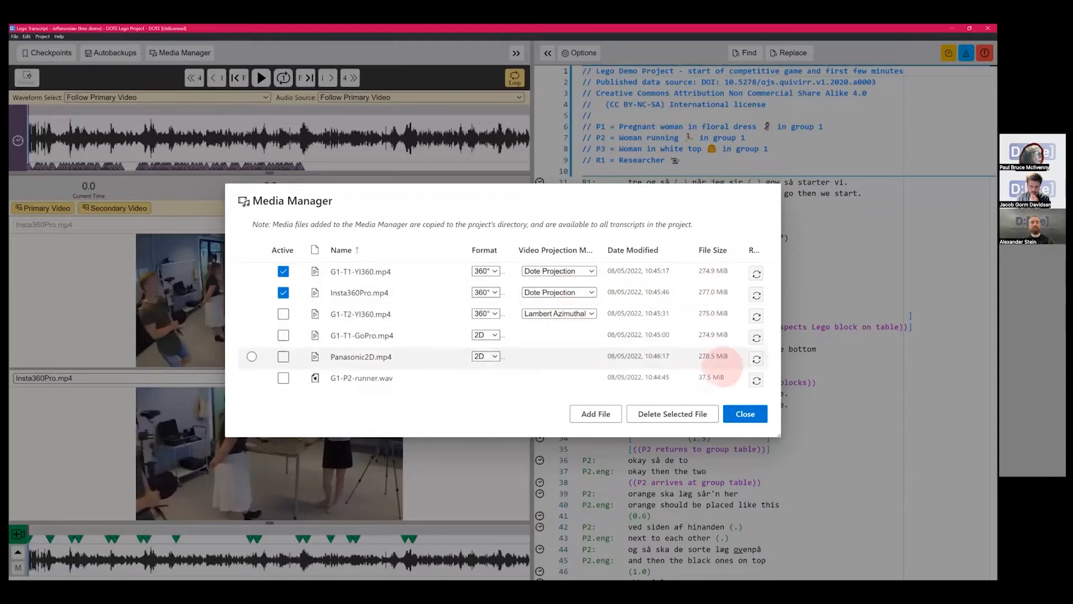
click(358, 272)
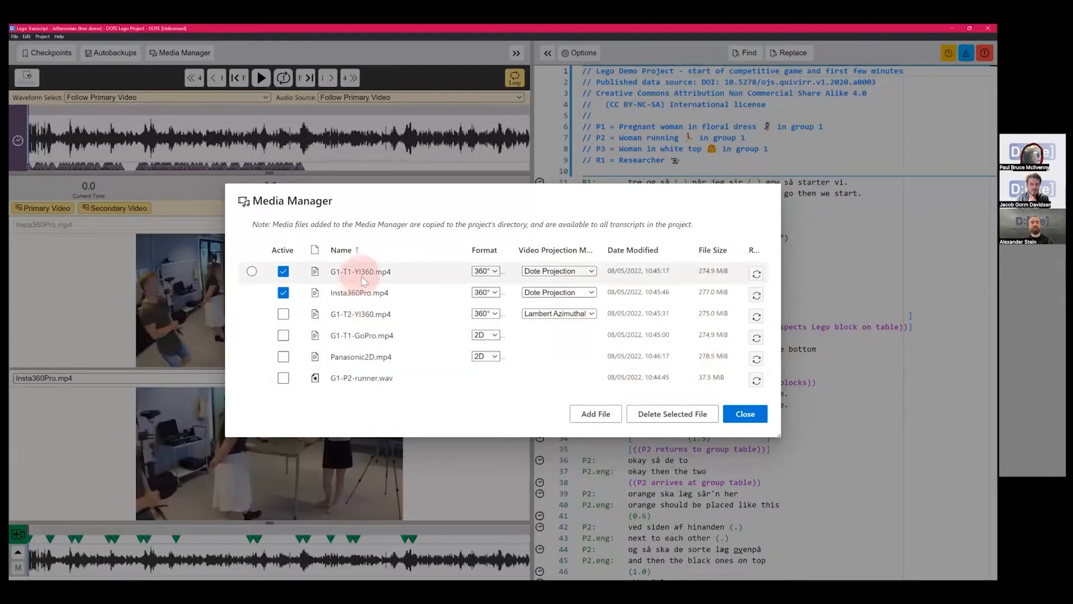
Try to activate G1-T2-YI360.mp4 as an additional media file, and close the Media Manager
click(283, 314)
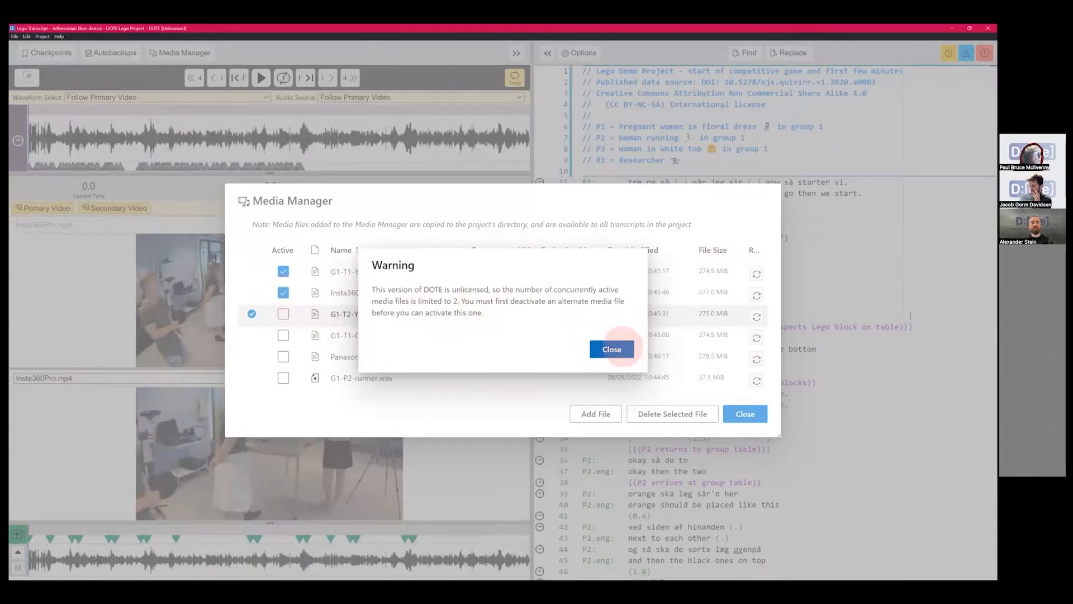
click(612, 349)
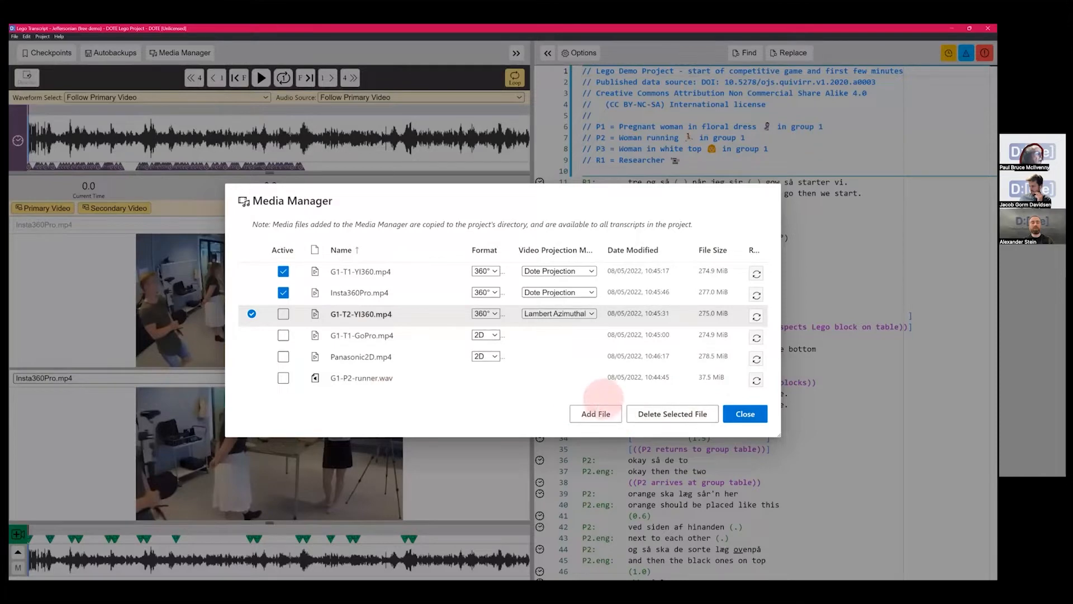
click(745, 413)
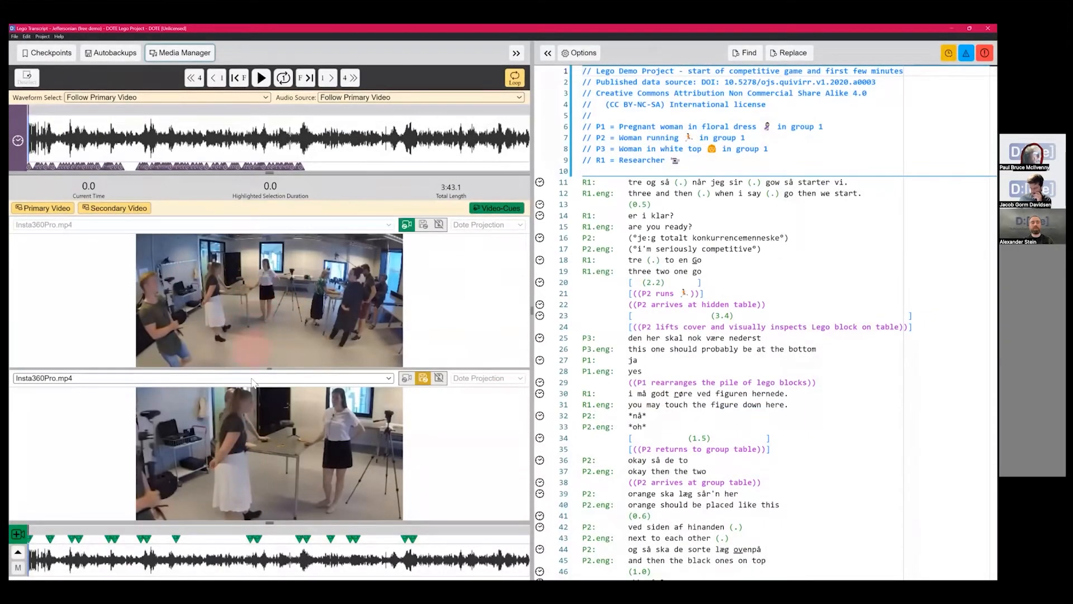
Hide and show the secondary video again, and rotate its 360° view of Insta360Pro.mp4
click(120, 208)
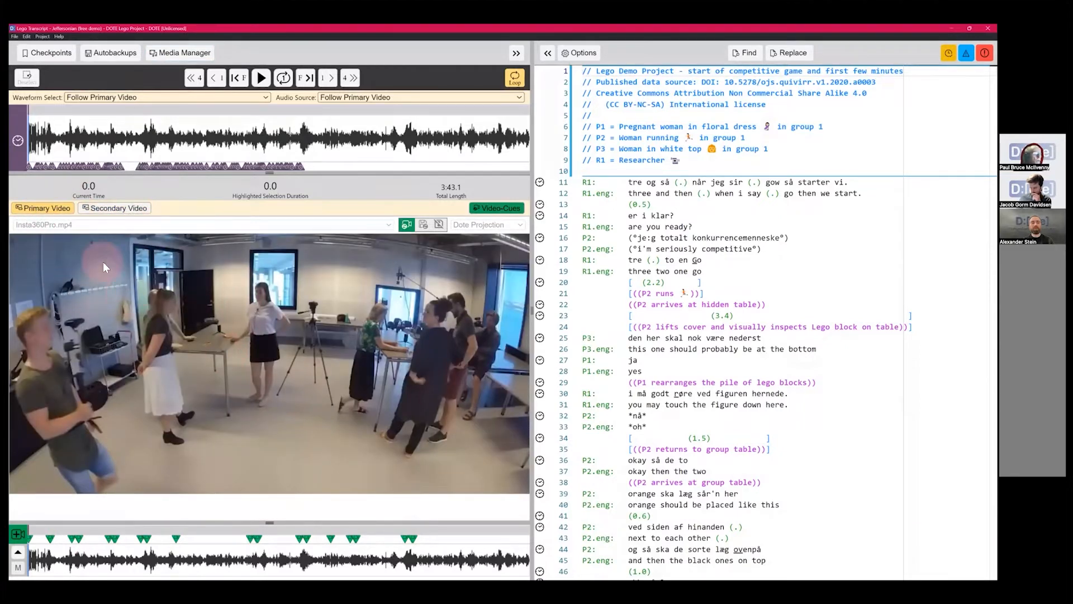
click(118, 210)
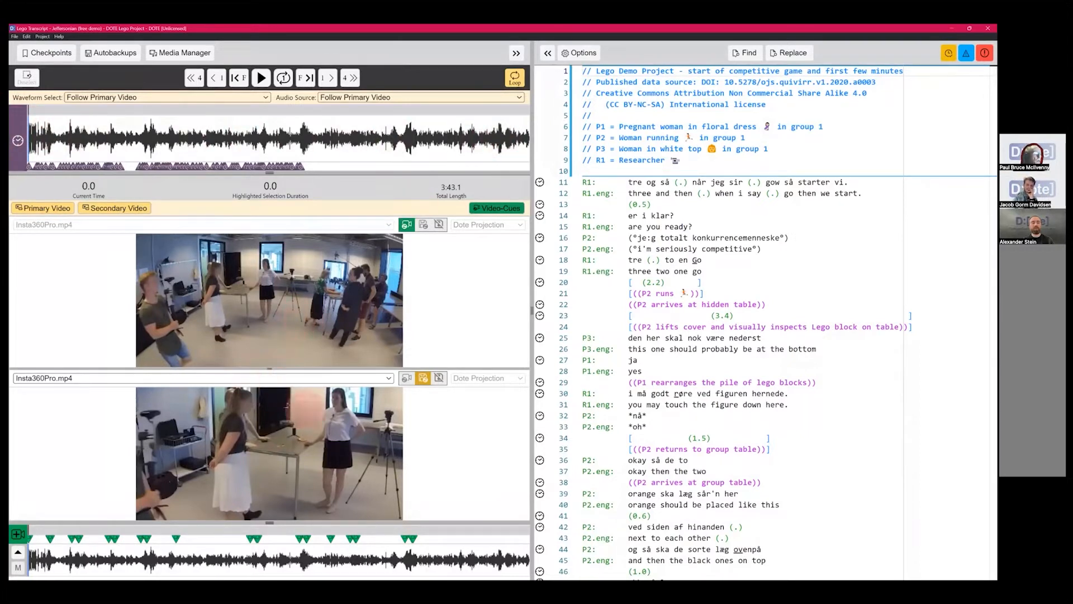
drag(278, 432, 202, 443)
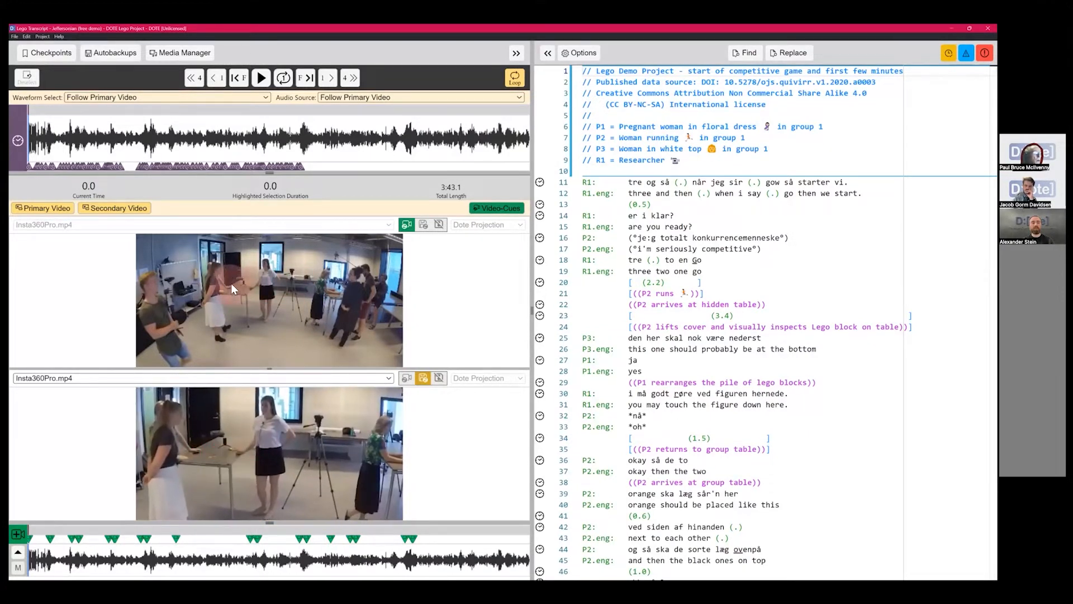
drag(289, 333, 200, 302)
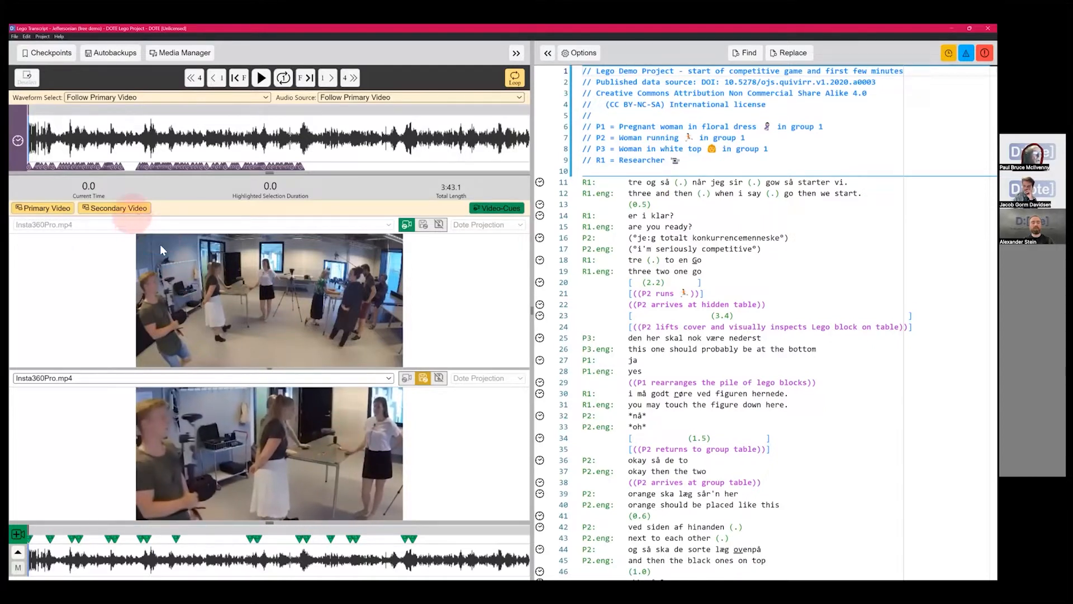
Switch the secondary video to G1-T1-YI360.mp4
click(93, 379)
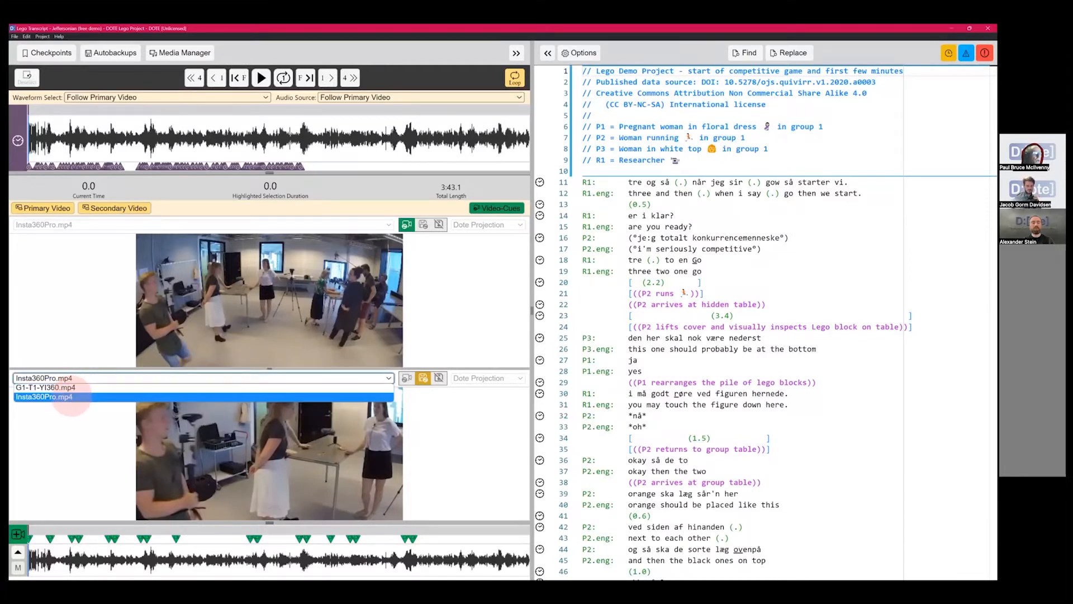
click(80, 387)
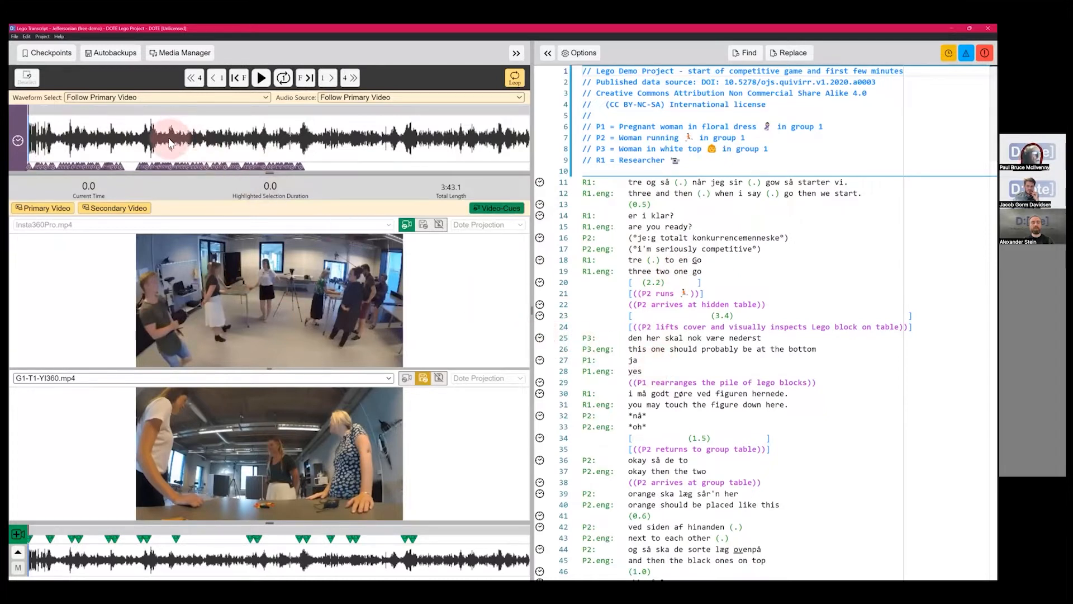
Jump playback to the sync-code on transcript line 22, play a short stretch and pause
click(540, 306)
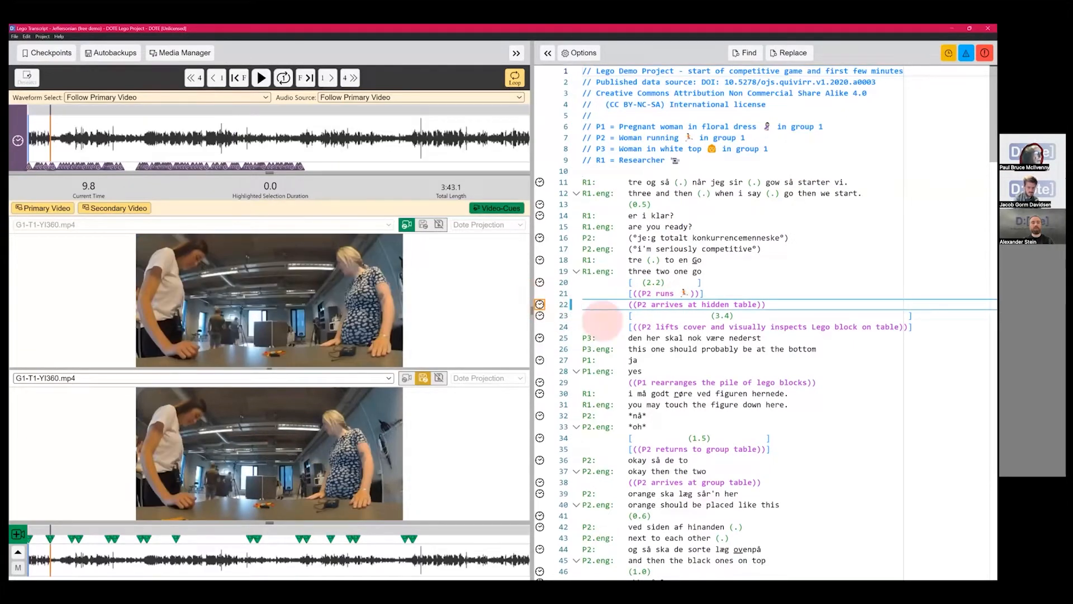
key(ctrl+space)
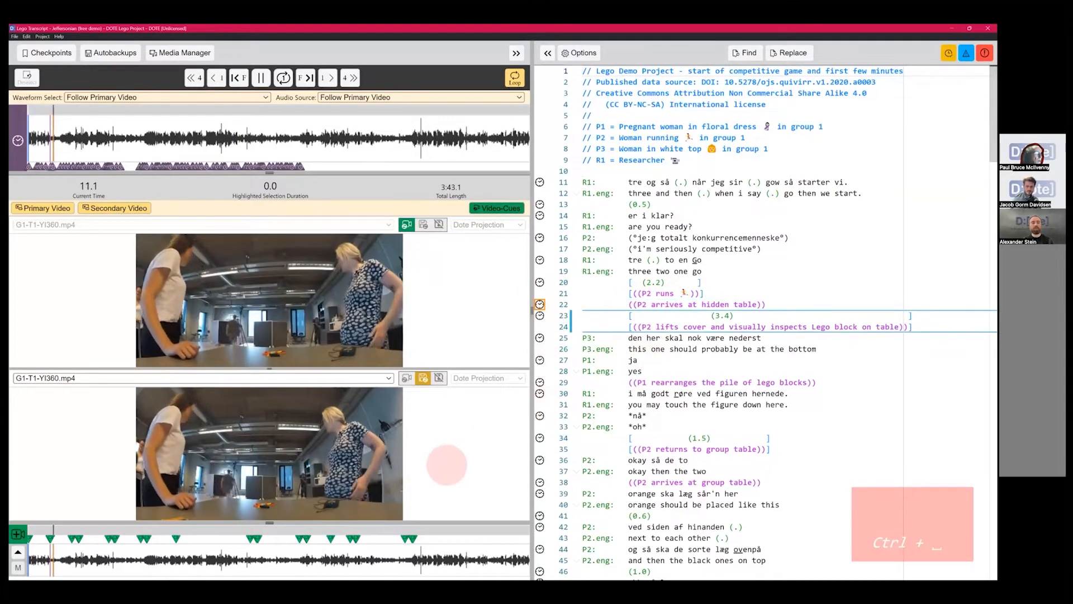
key(ctrl+space)
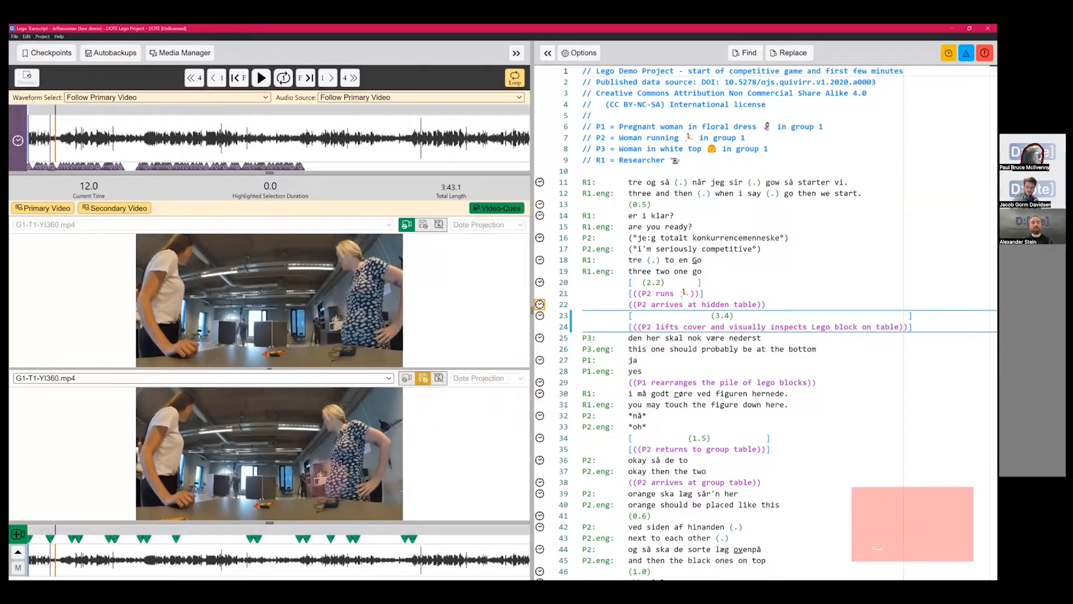
Play and pause short stretches of both videos from before the "three two one go" line
key(ctrl+space)
key(ctrl+space)
key(ctrl+space)
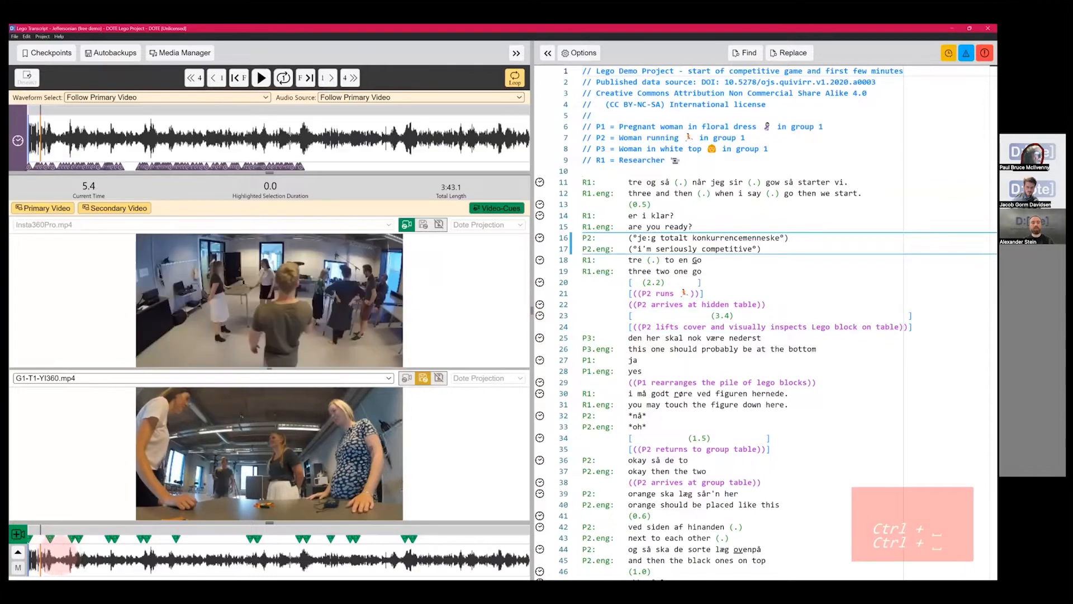
key(ctrl+space)
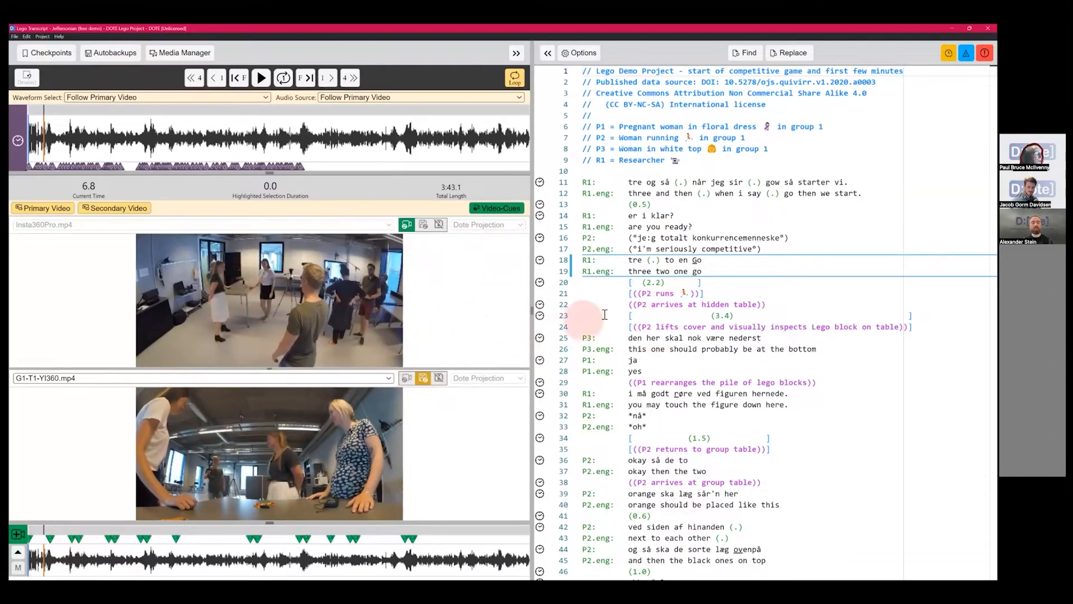
Jump playback to the sync-code on transcript line 20, where P2 starts running
click(542, 295)
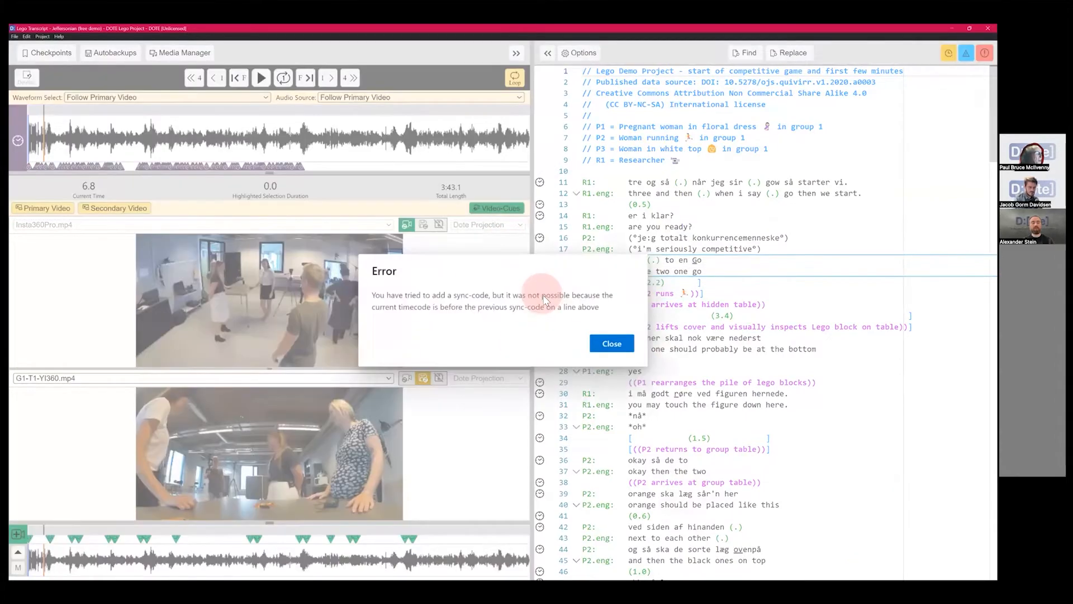
click(612, 343)
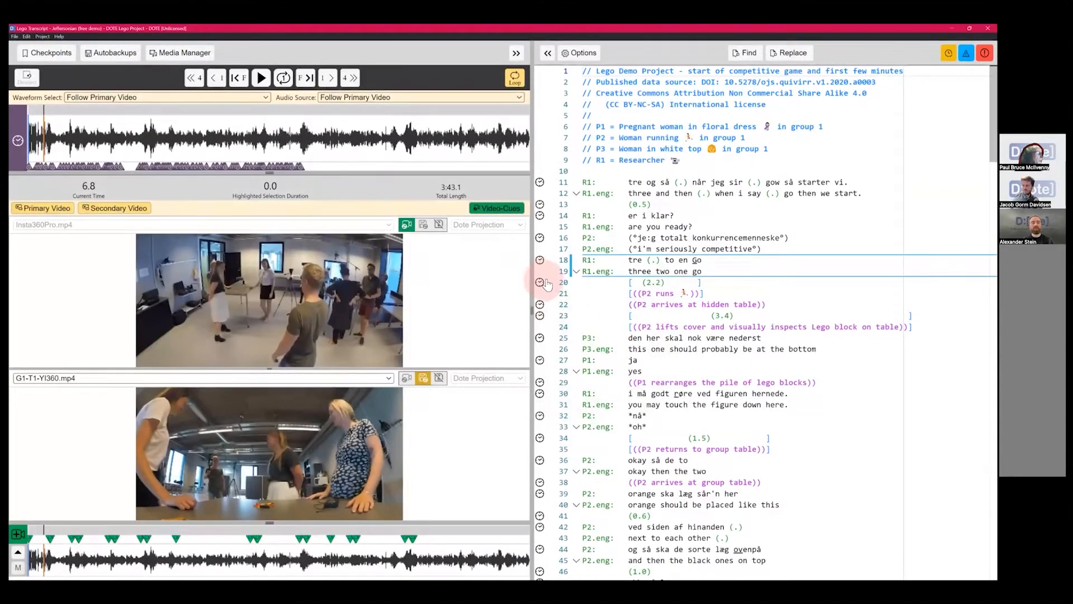
click(543, 286)
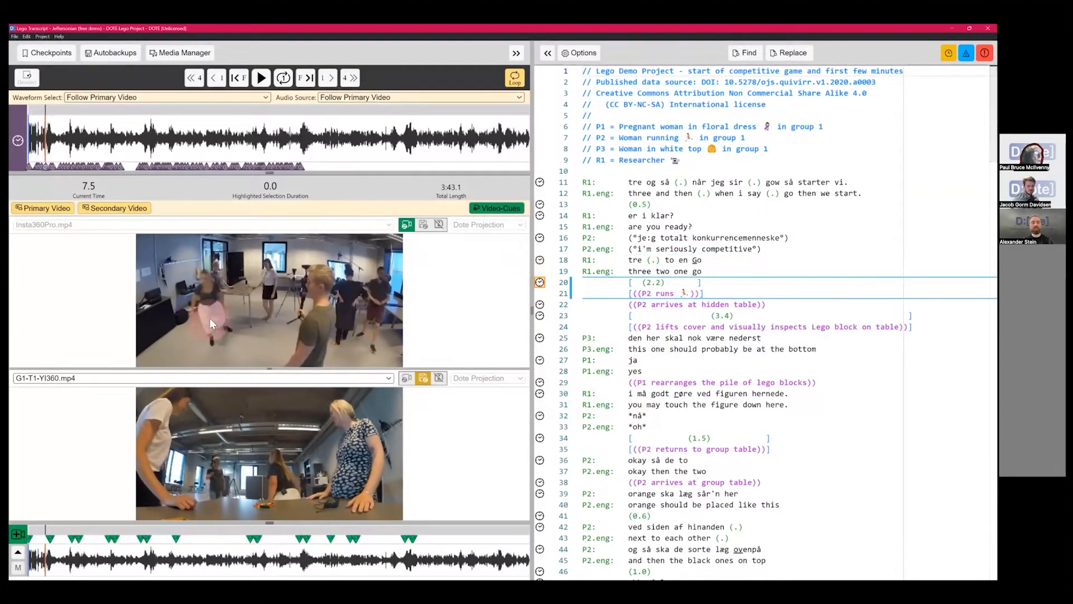
Play P2's run in both videos and toggle the secondary video between following the video-cues and its manually selected file
key(ctrl+space)
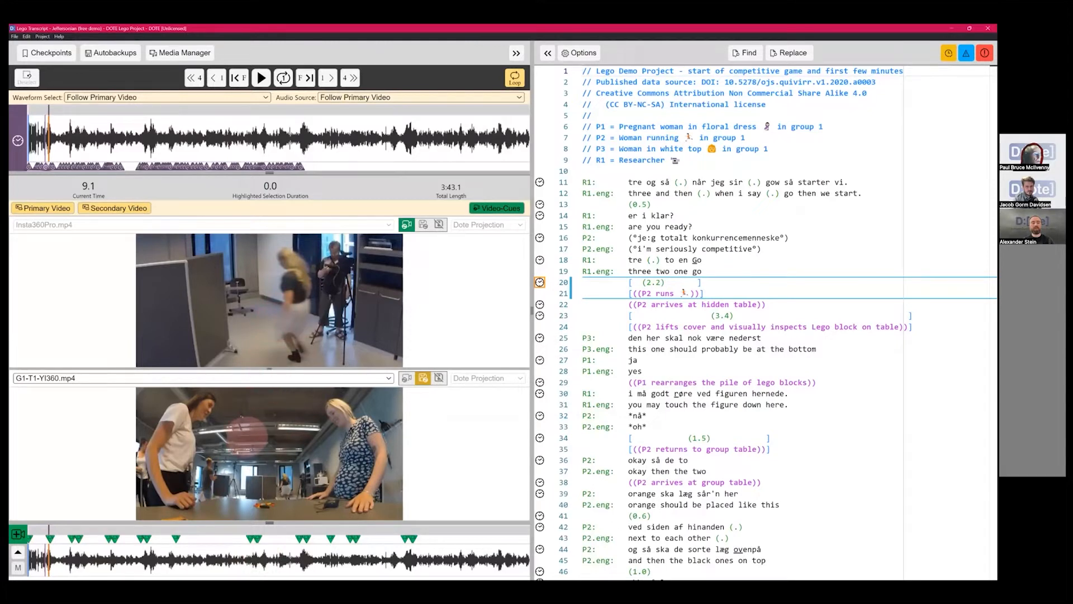
click(407, 380)
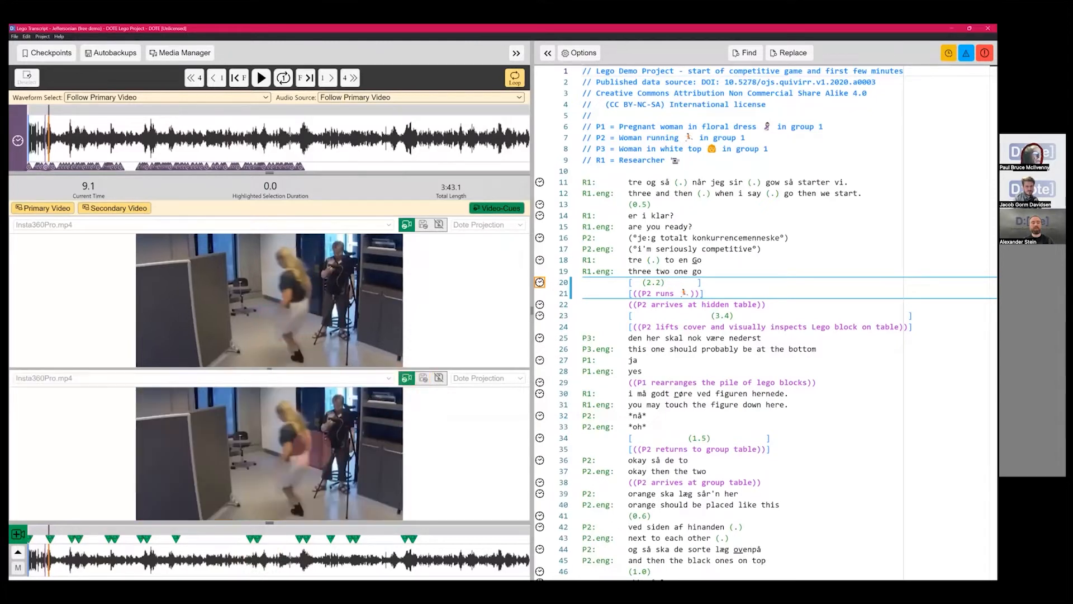
click(422, 380)
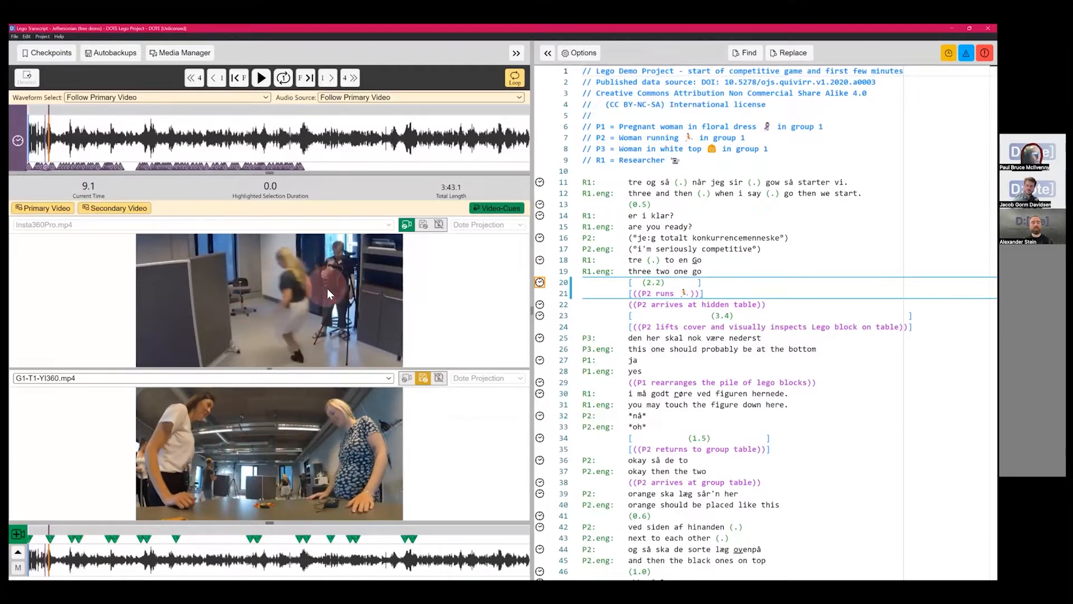
click(406, 381)
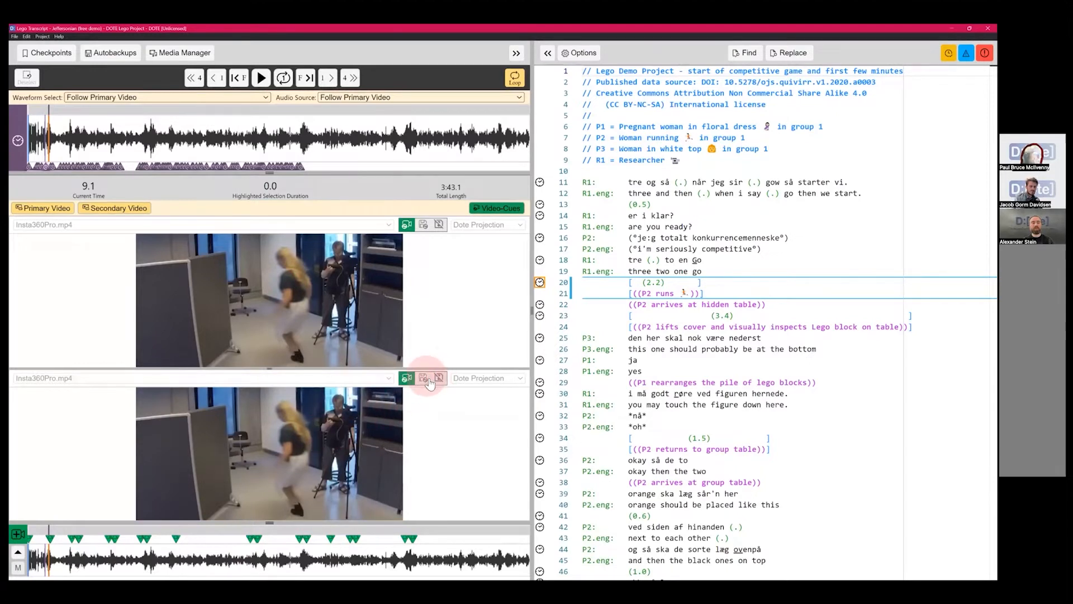
click(426, 380)
Set the secondary video to Insta360Pro.mp4 and turn its 360 view towards the two women at the group table
click(91, 378)
click(78, 393)
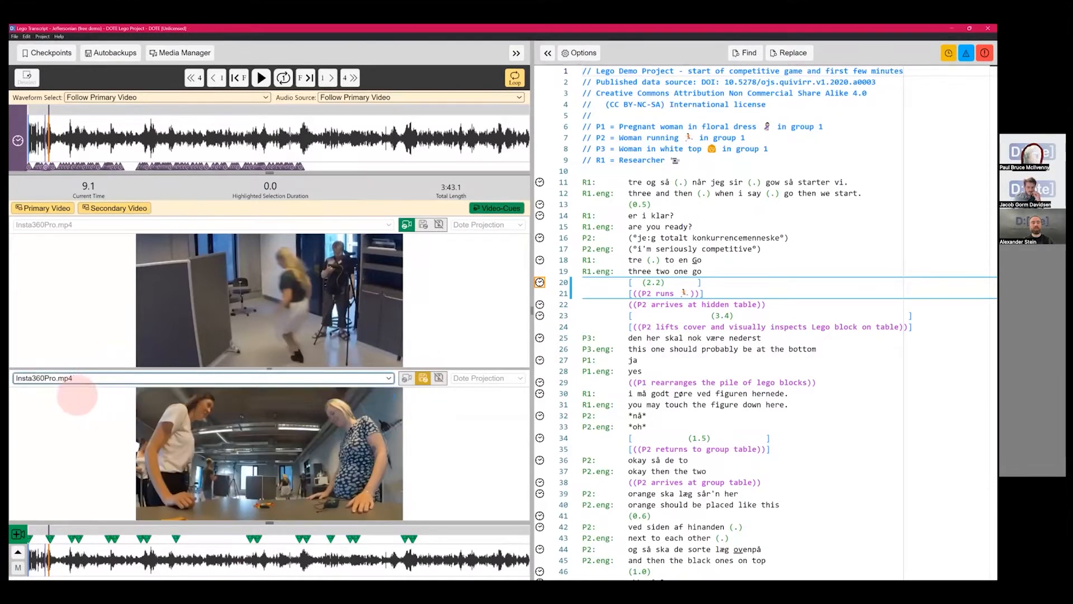
drag(261, 455, 289, 447)
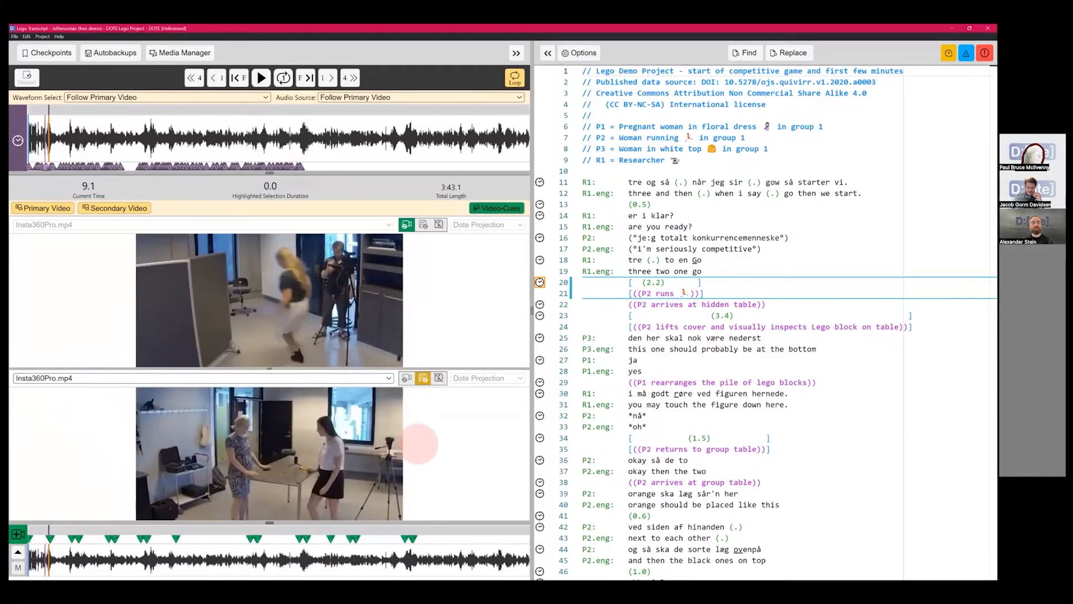
Advance playback to transcript line 22, set the secondary video to G1-T1-YI360.mp4 and turn its view towards the woman in white
key(ctrl+Down)
key(ctrl+Down)
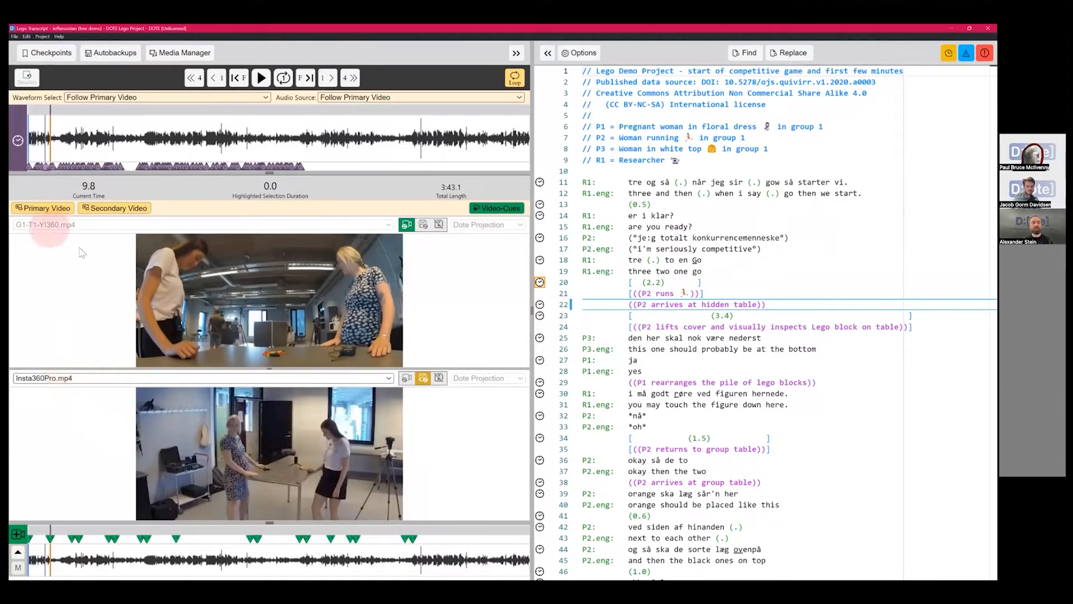
click(172, 380)
click(101, 388)
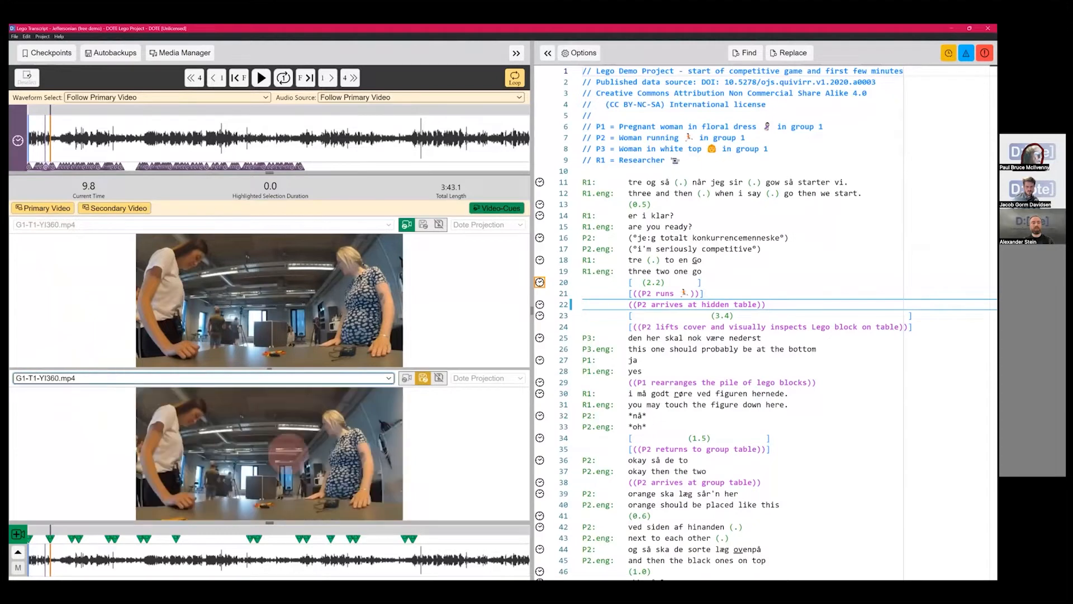
mouse_move(257, 434)
mouse_down()
mouse_move(275, 425)
mouse_move(251, 415)
mouse_up()
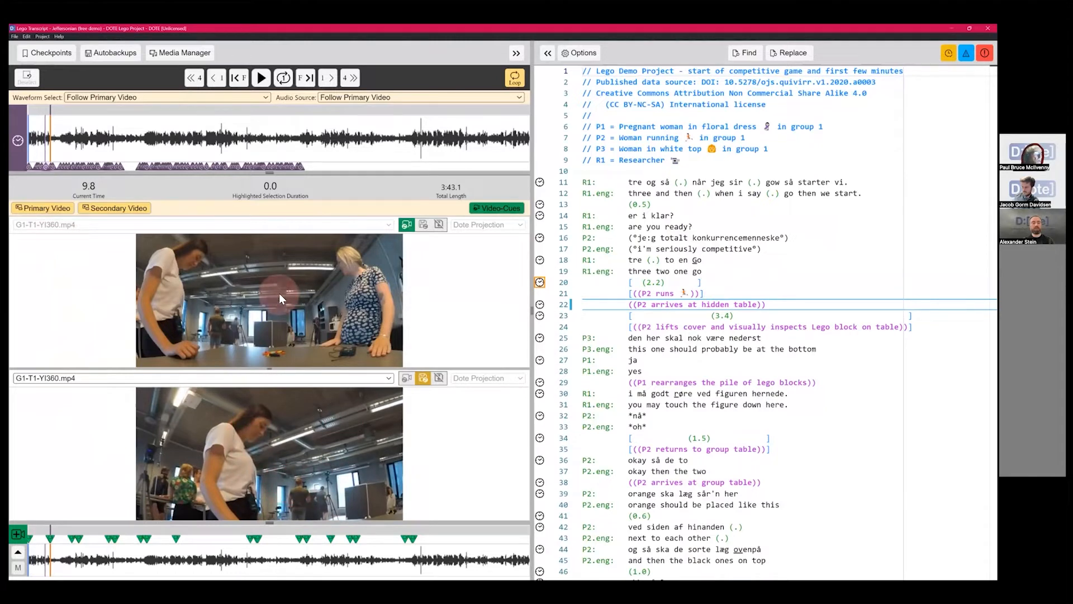
Play and pause short stretches of both videos from transcript line 22 to the R1 turn on line 30
key(ctrl+space)
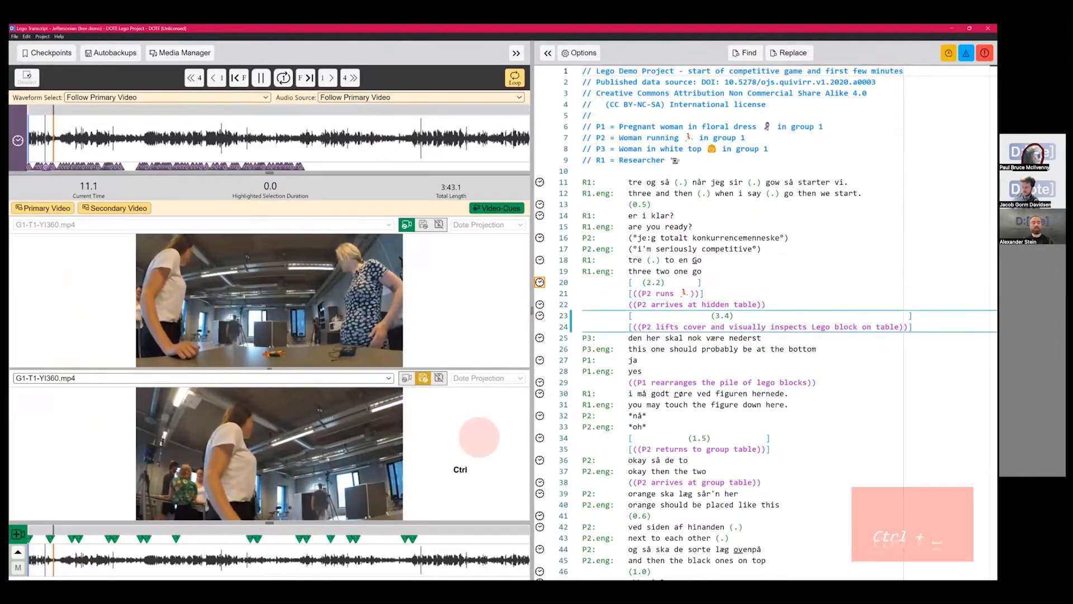
key(ctrl+space)
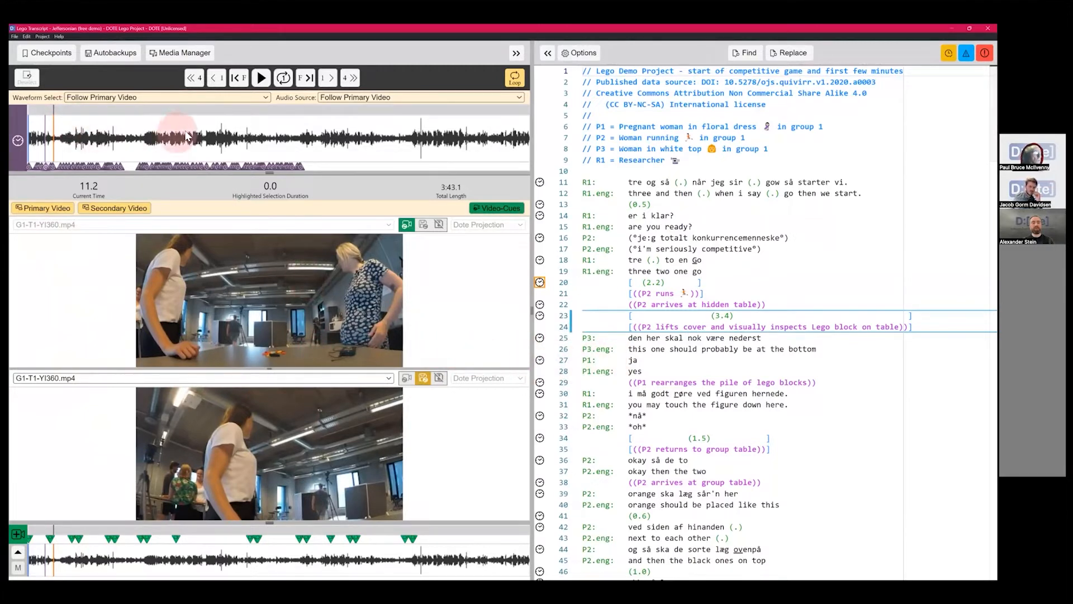
ctrl+scroll(121, 140, up, 3)
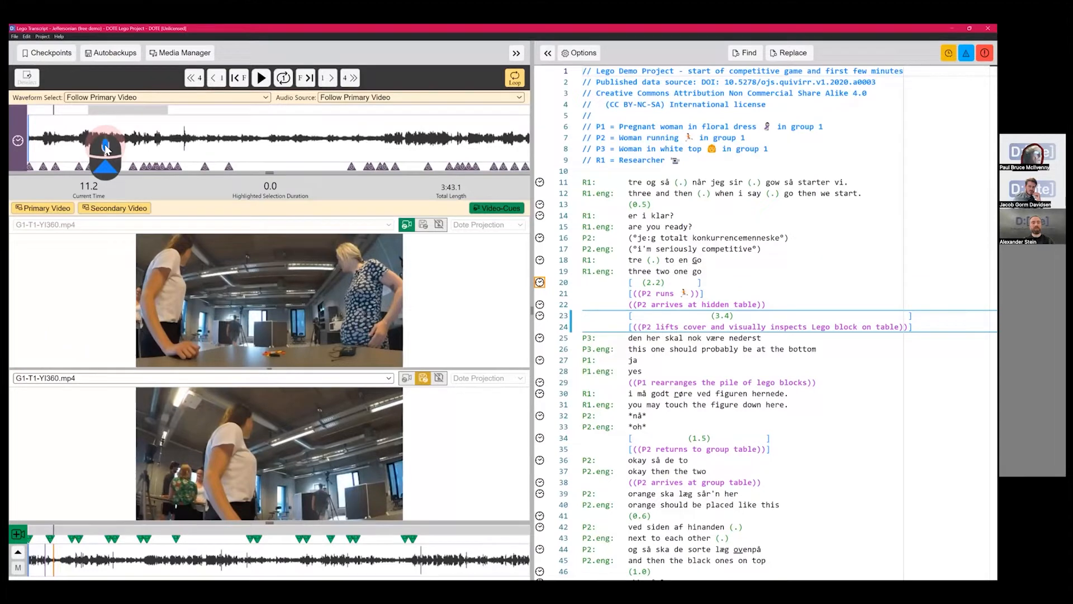
key(ctrl+space)
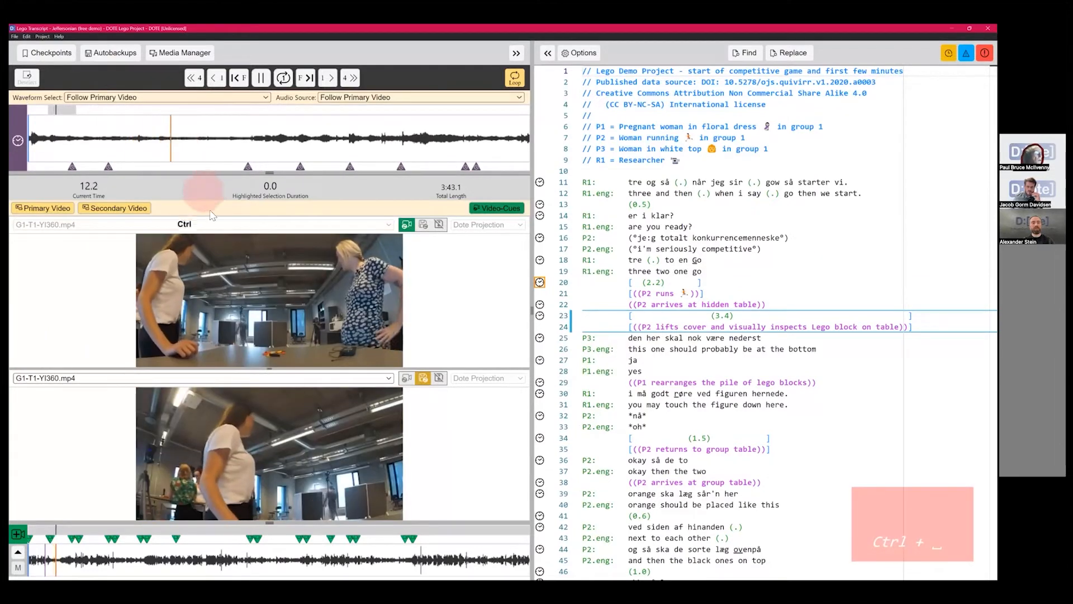
key(ctrl+space)
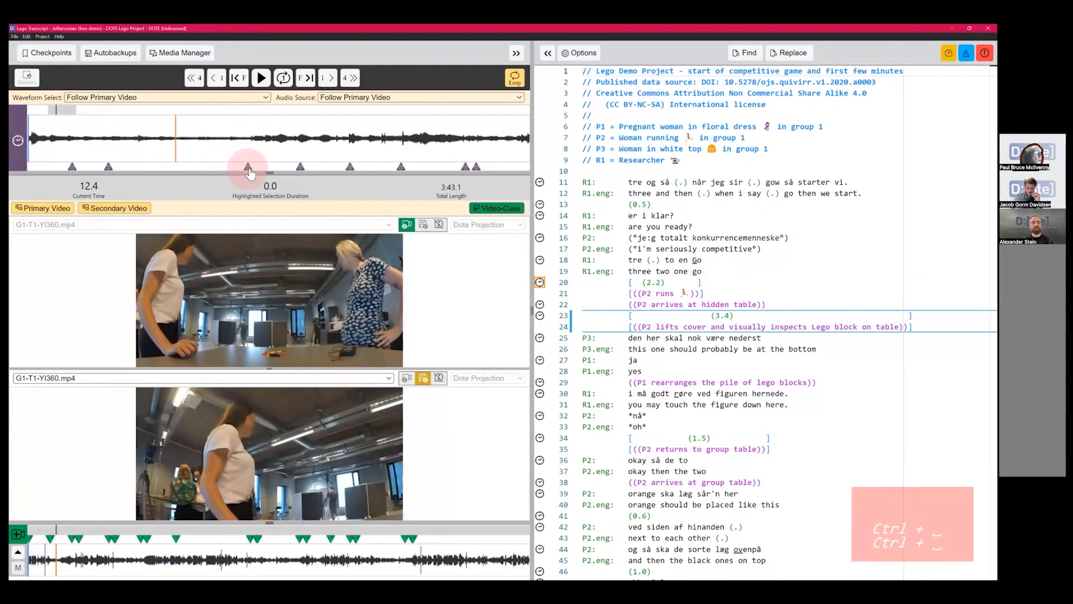
key(ctrl+space)
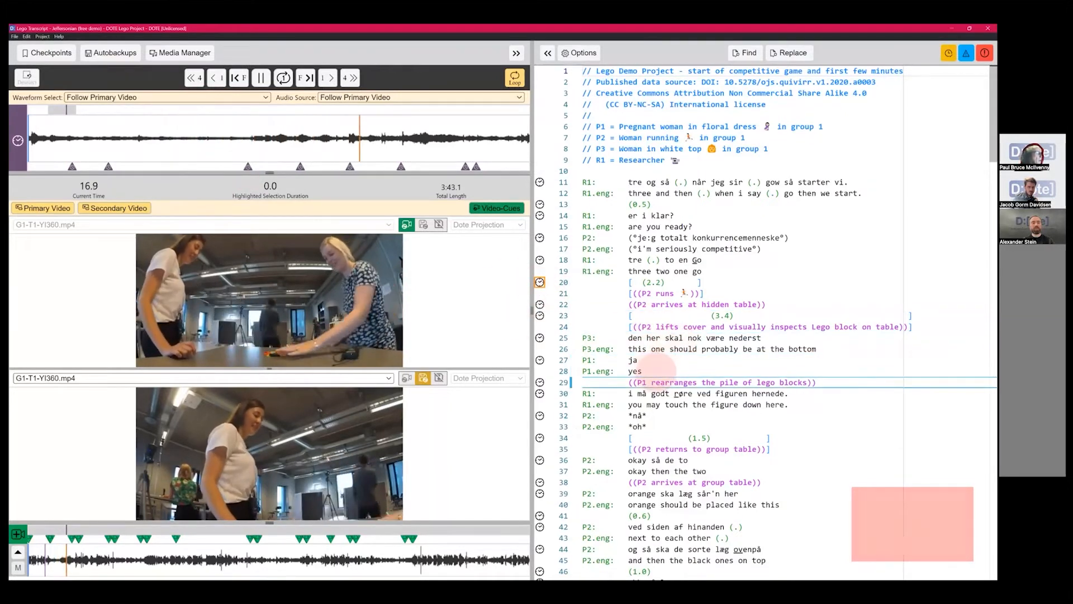
key(ctrl+space)
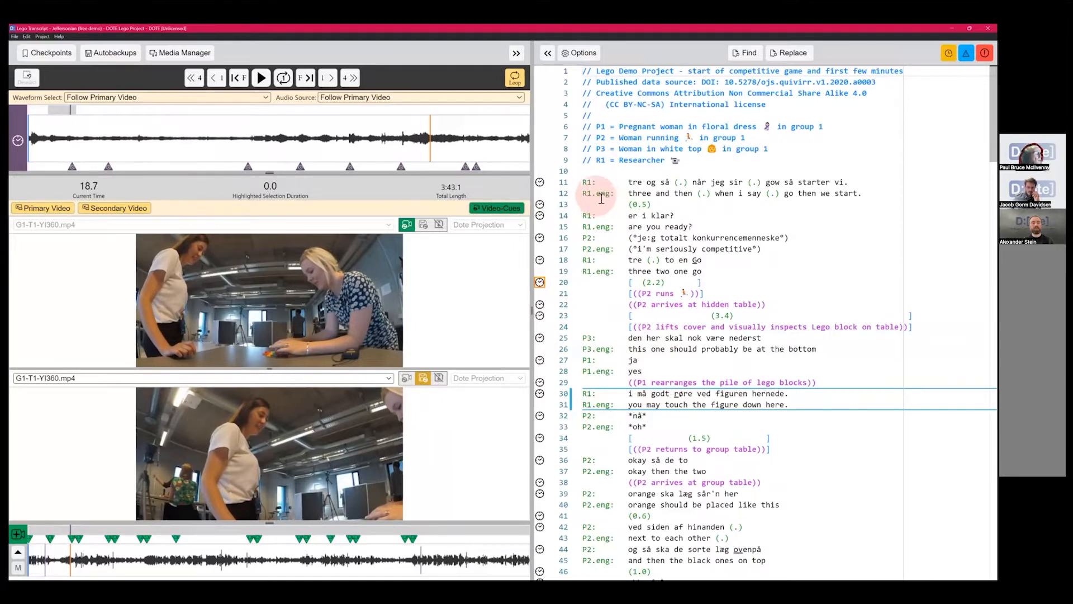
Review the transcript options and insert a blank line after transcript line 12
click(593, 58)
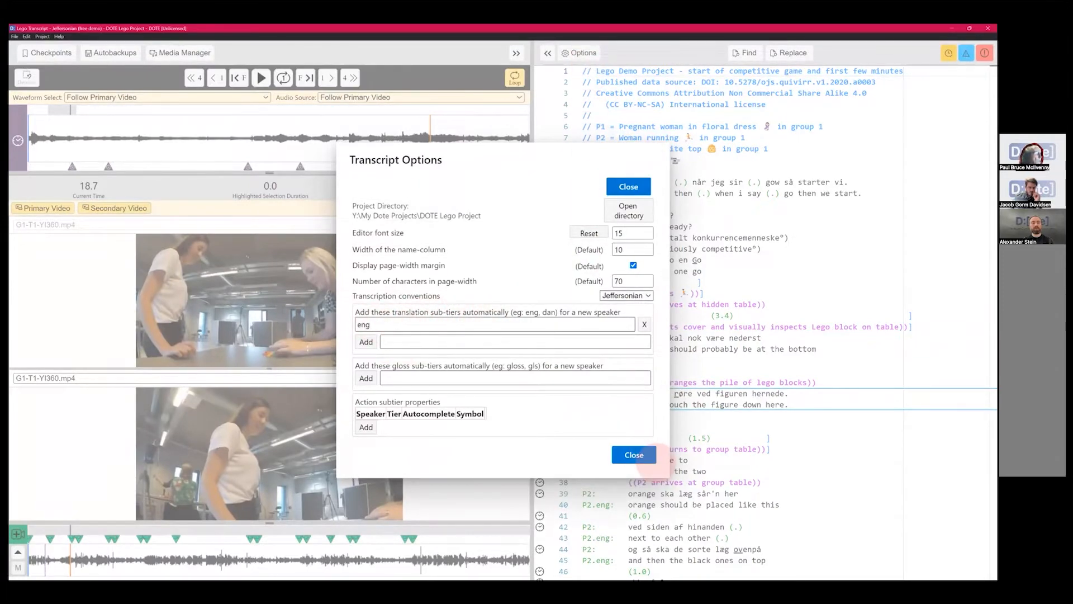
click(634, 454)
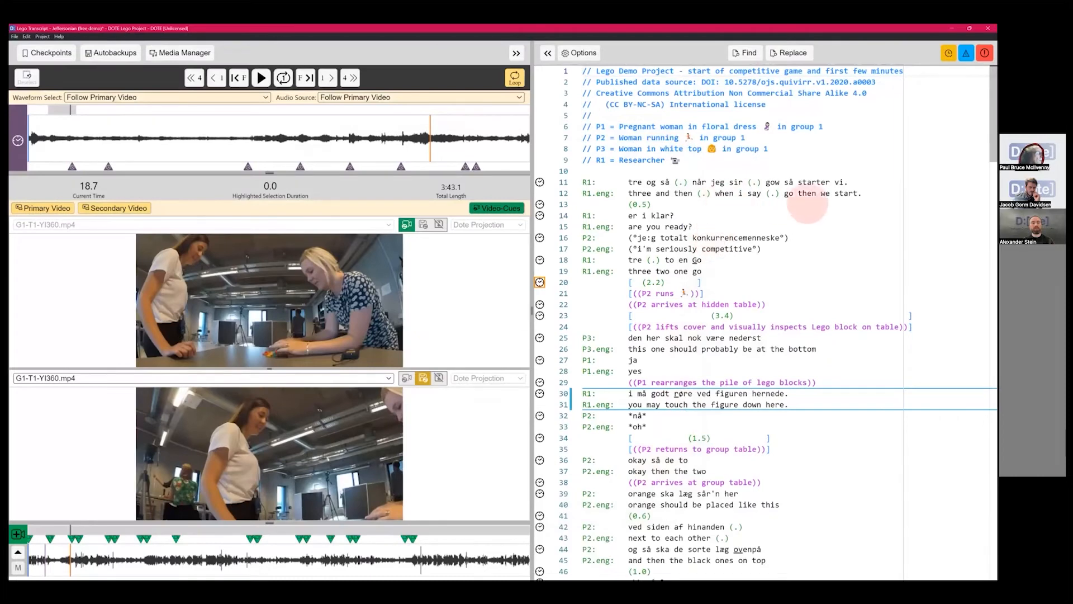
key(Return)
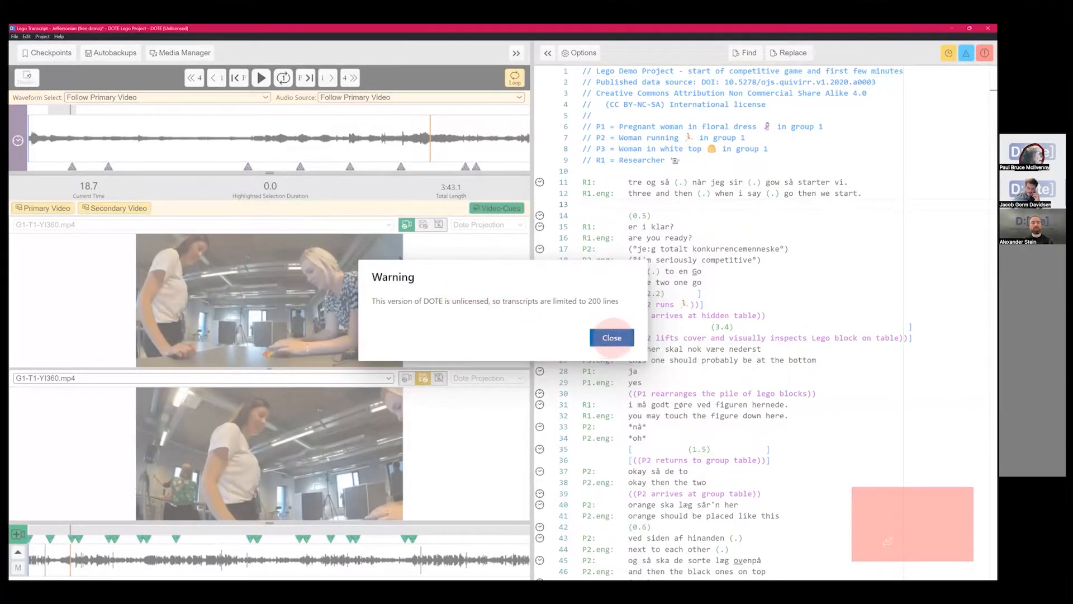
click(612, 338)
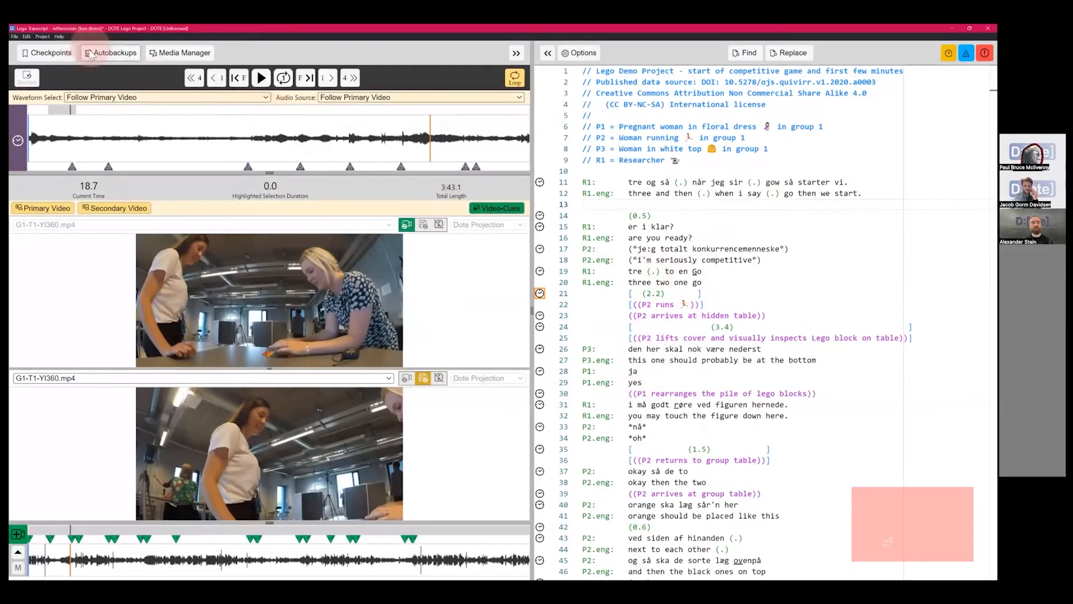
Activate the stored license in the License Manager
click(59, 36)
click(84, 95)
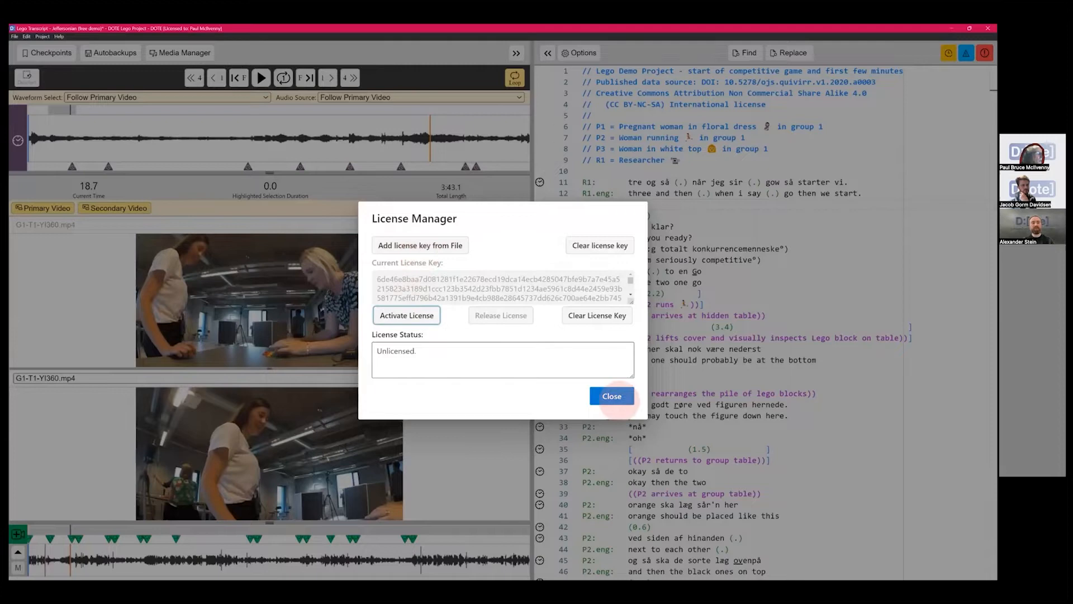
click(612, 397)
Add another blank line after line 13 and bring up the speaker suggestions for R, clearing the letter again
click(673, 202)
key(Return)
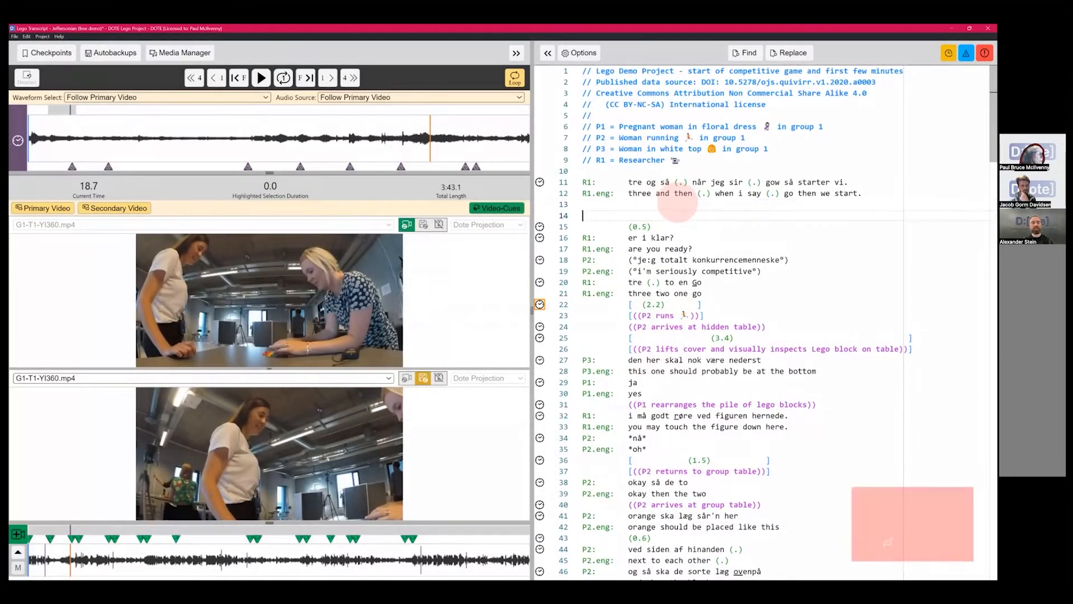
text(R)
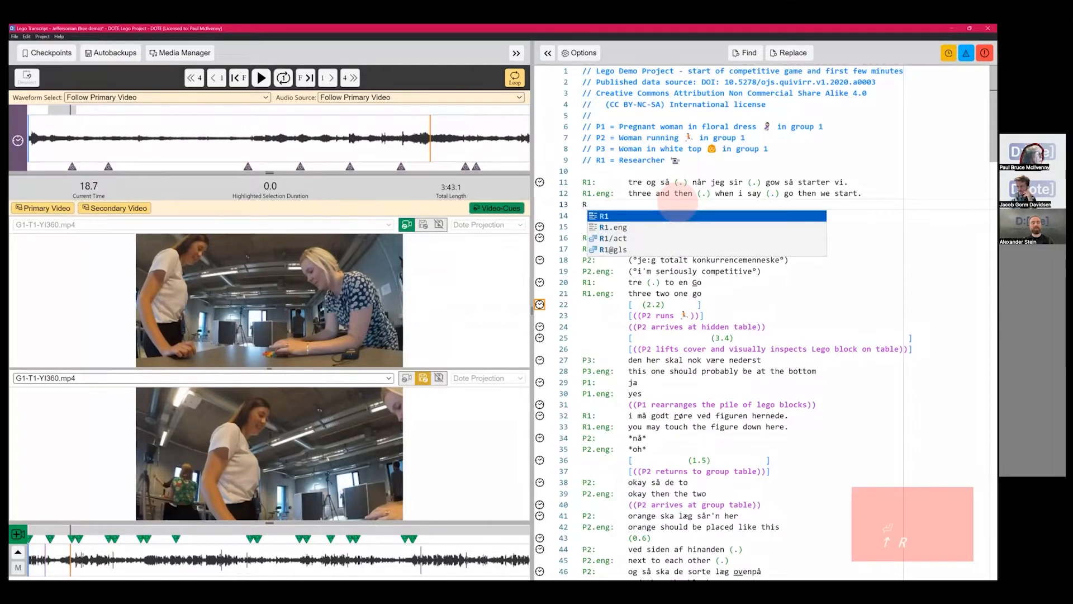
key(BackSpace)
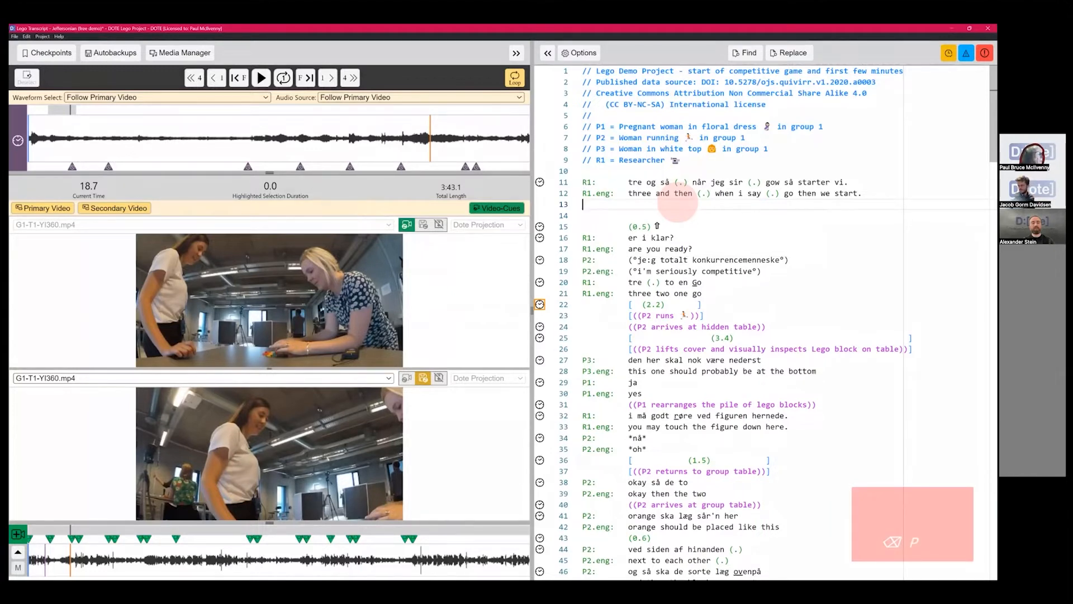
Look through the speaker suggestions for P on line 13 and insert the P1 speaker tier
text(P)
key(Down)
key(Down)
key(Down)
key(Down)
key(Down)
key(Up)
key(Up)
key(Up)
key(Up)
key(Up)
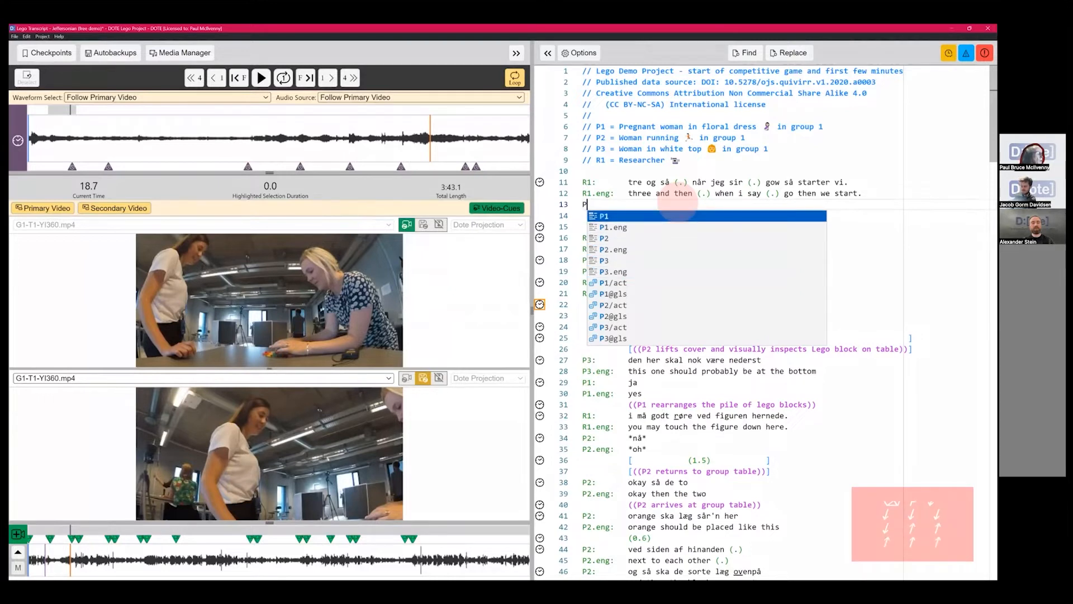
key(Return)
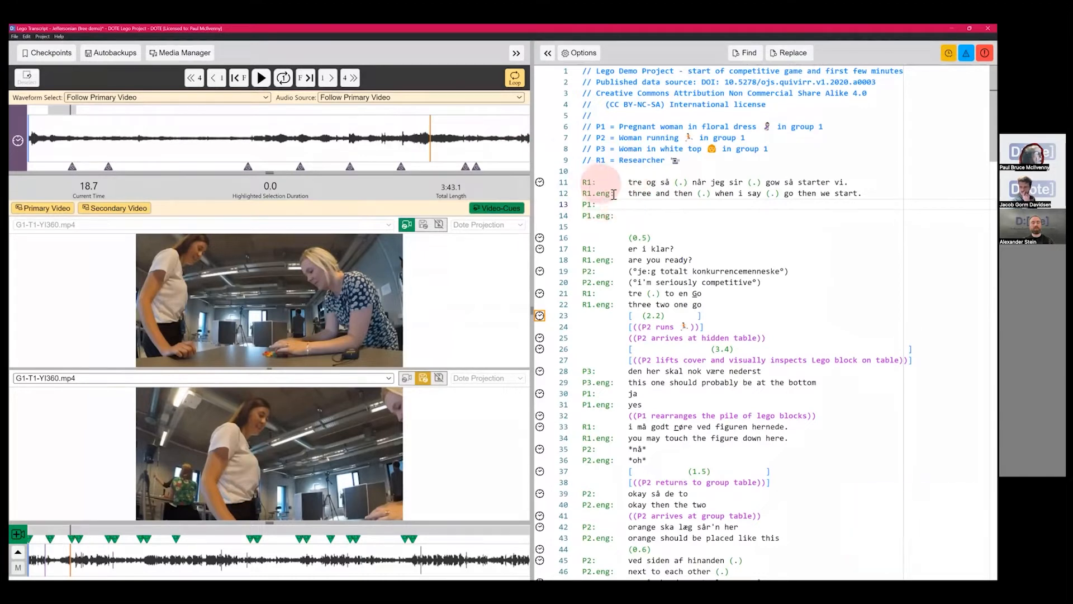
Enter "sdfsd fsdf" on the P1 line and "sd fsdfsdf" on the P1.eng line, and add a new line below
key(Tab)
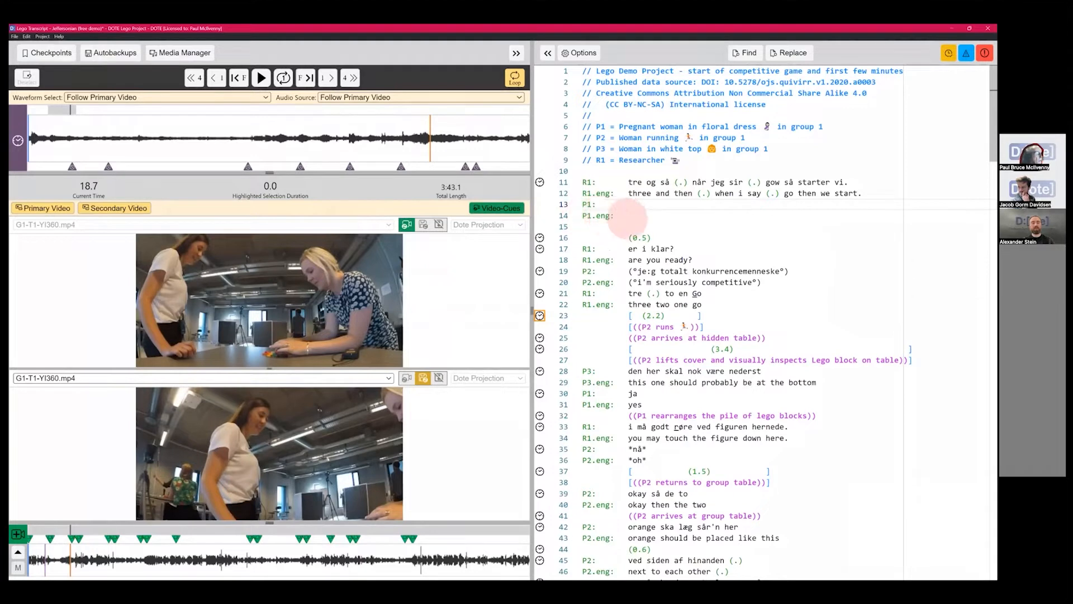
text(sdfsd fsdf)
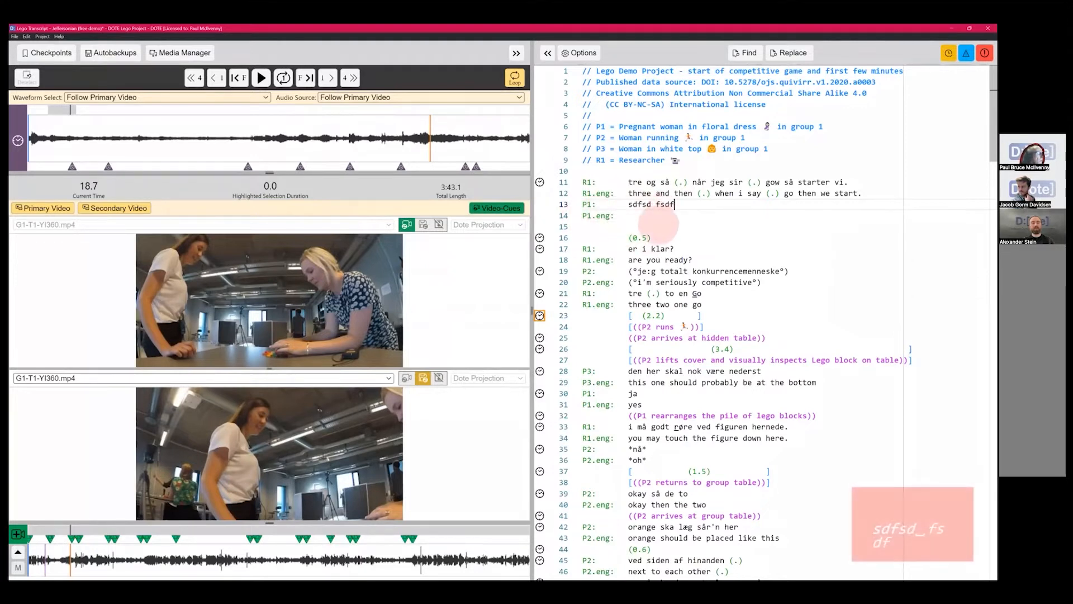
key(Return)
text(sd fsdfsdf)
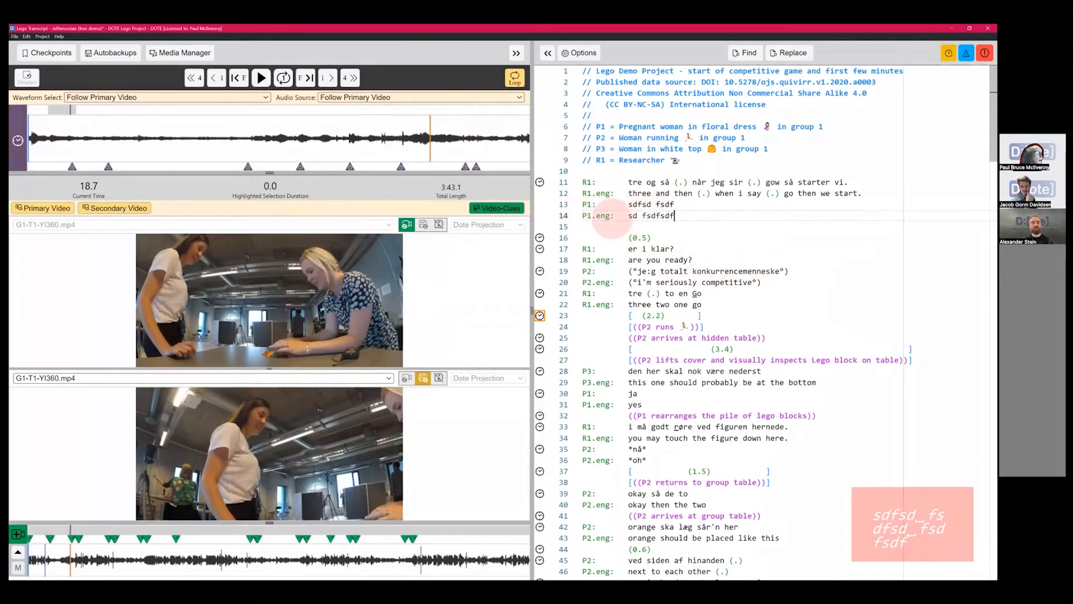
key(Return)
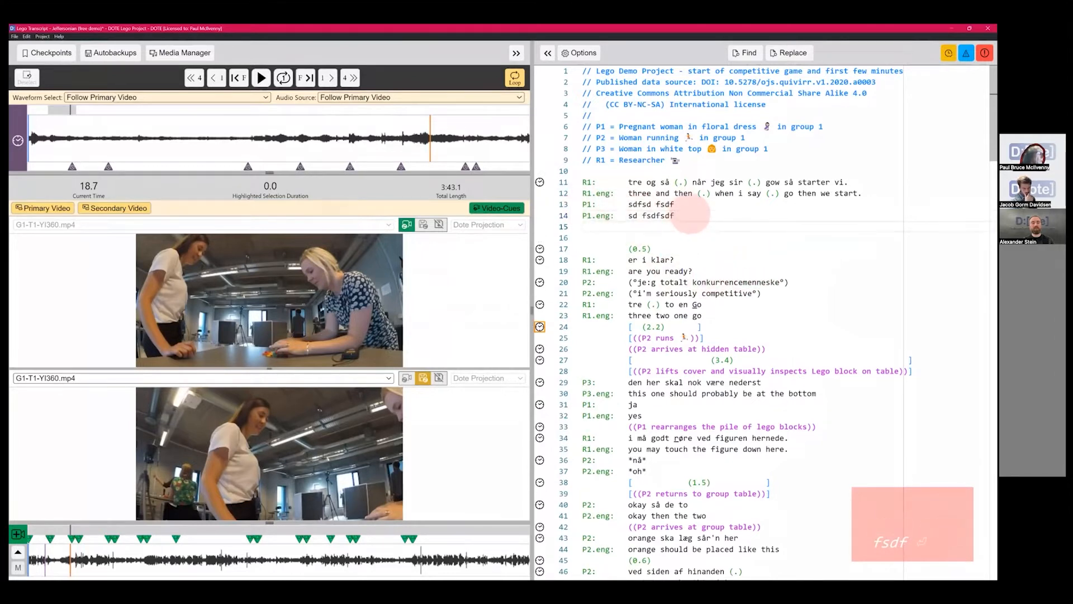
Insert an R1.eng sub-tier on line 15 from the suggestions and delete it again
text(R)
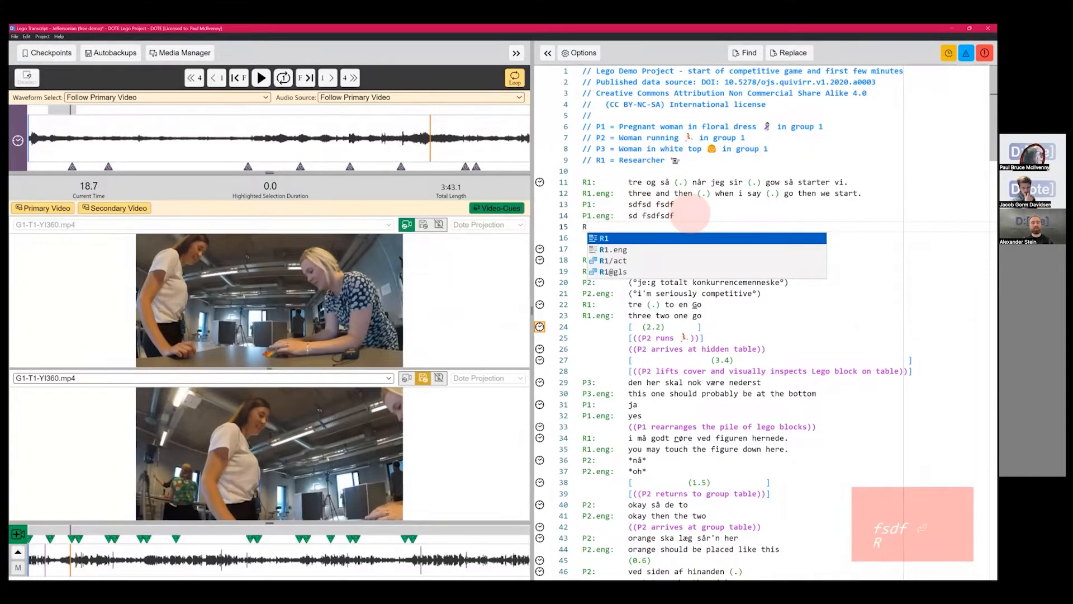
key(Down)
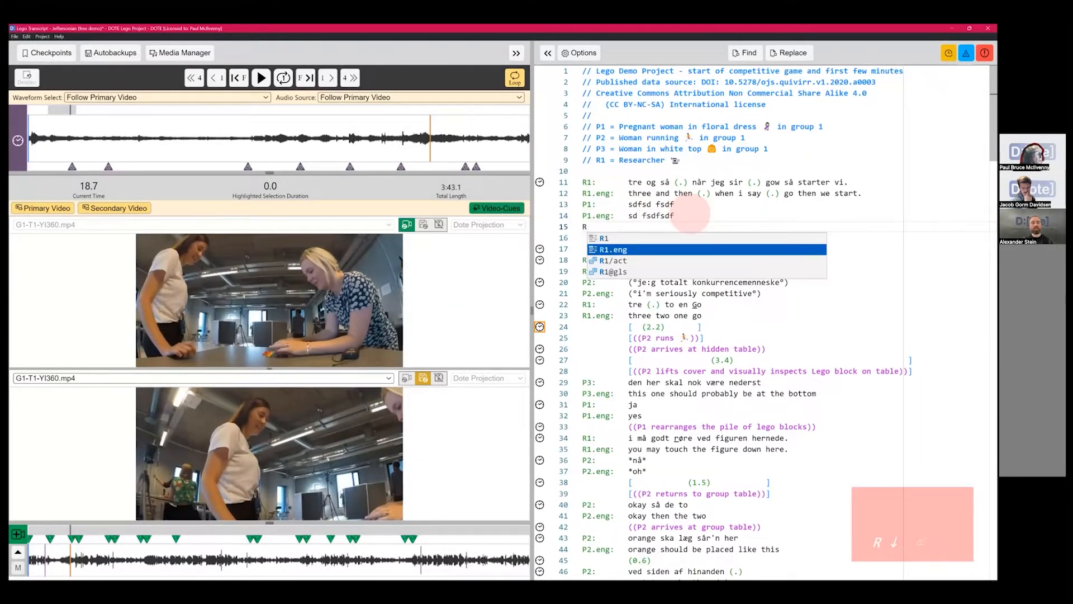
key(Return)
key(ctrl+shift+Left)
key(ctrl+shift+Left)
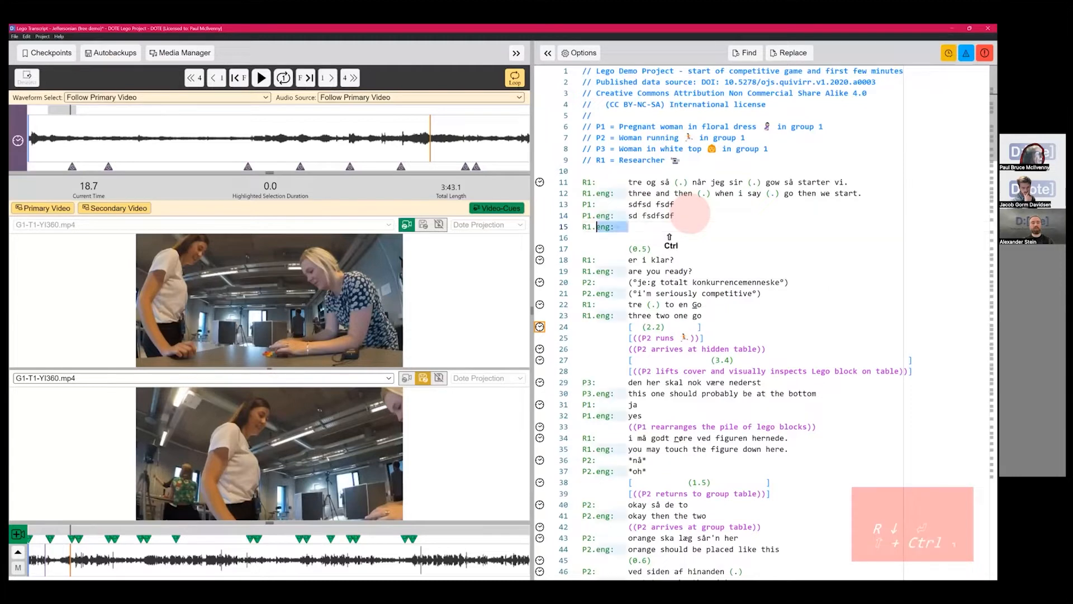
key(BackSpace)
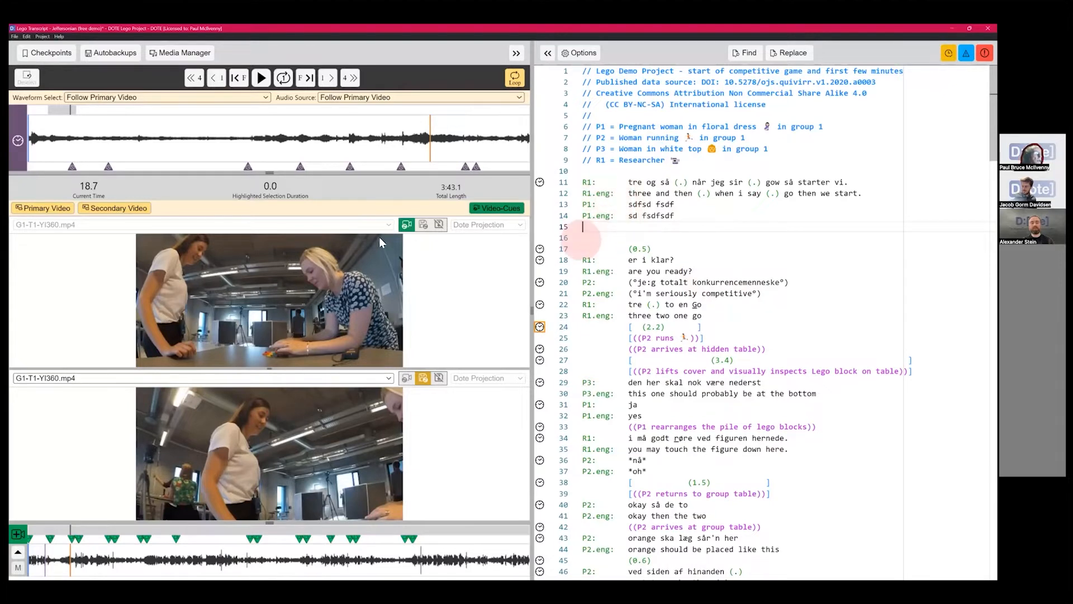
Start an RTF export of the transcript with subtier labels kept, special tier formatting off, and line numbering set to All
click(14, 37)
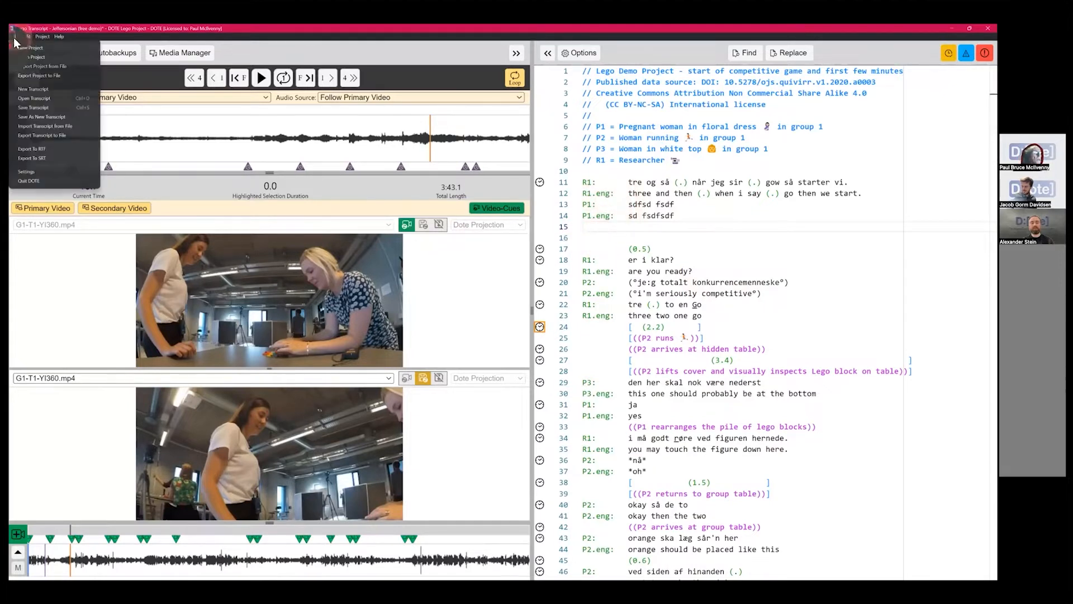
click(62, 150)
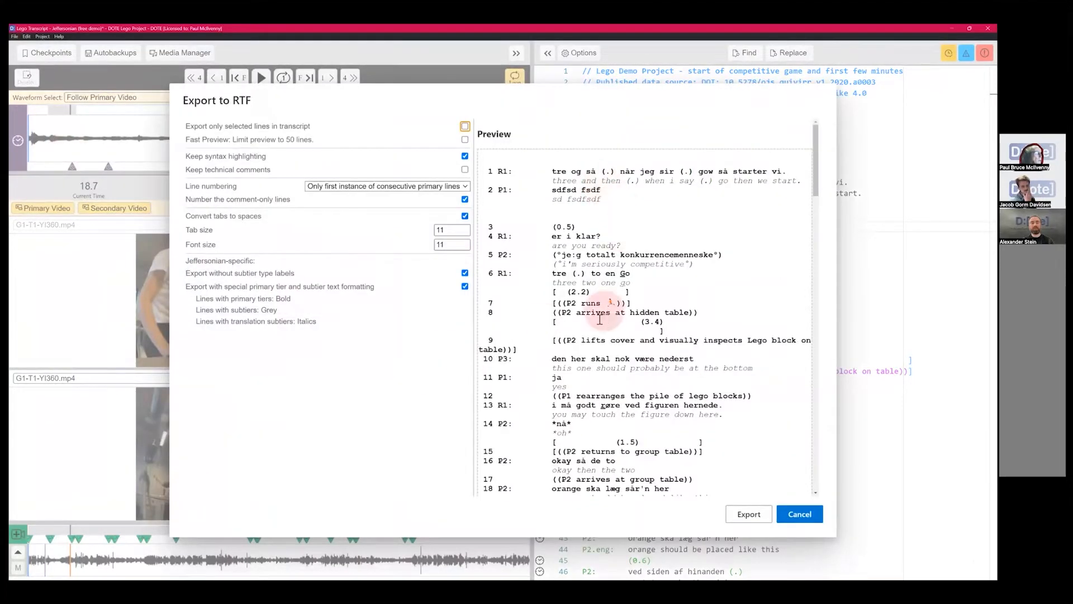
click(465, 273)
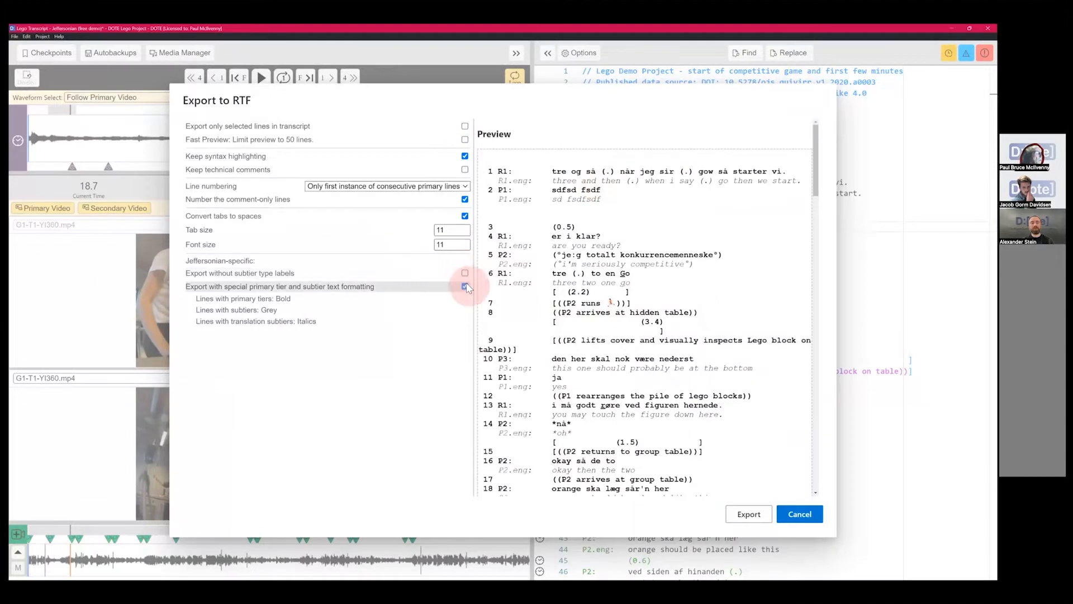
click(465, 286)
click(418, 187)
click(392, 205)
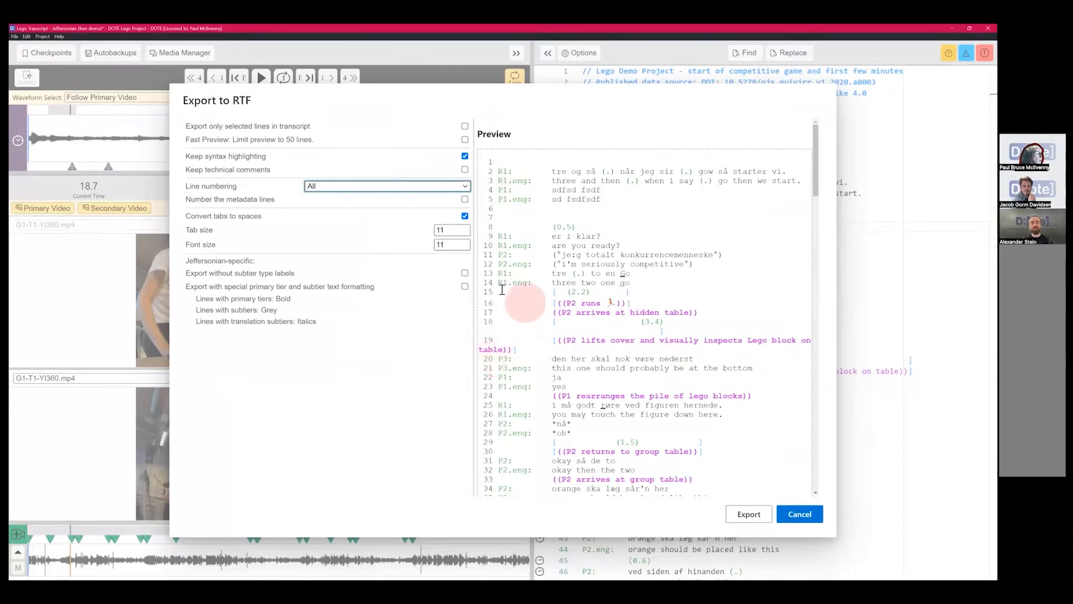
Set both the tab size and the font size of the RTF export to 9
click(465, 232)
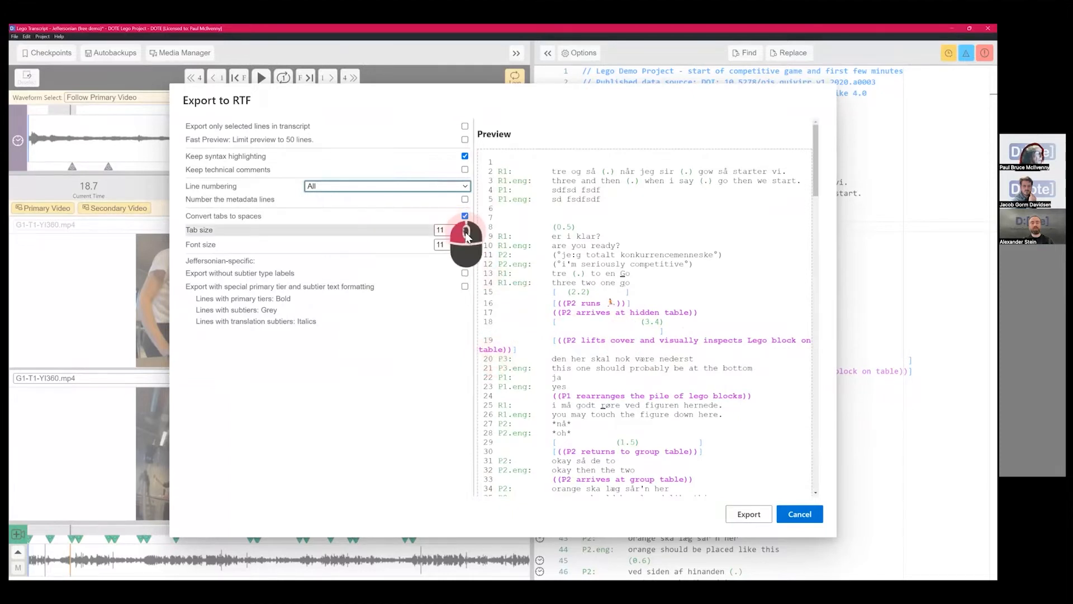
click(465, 233)
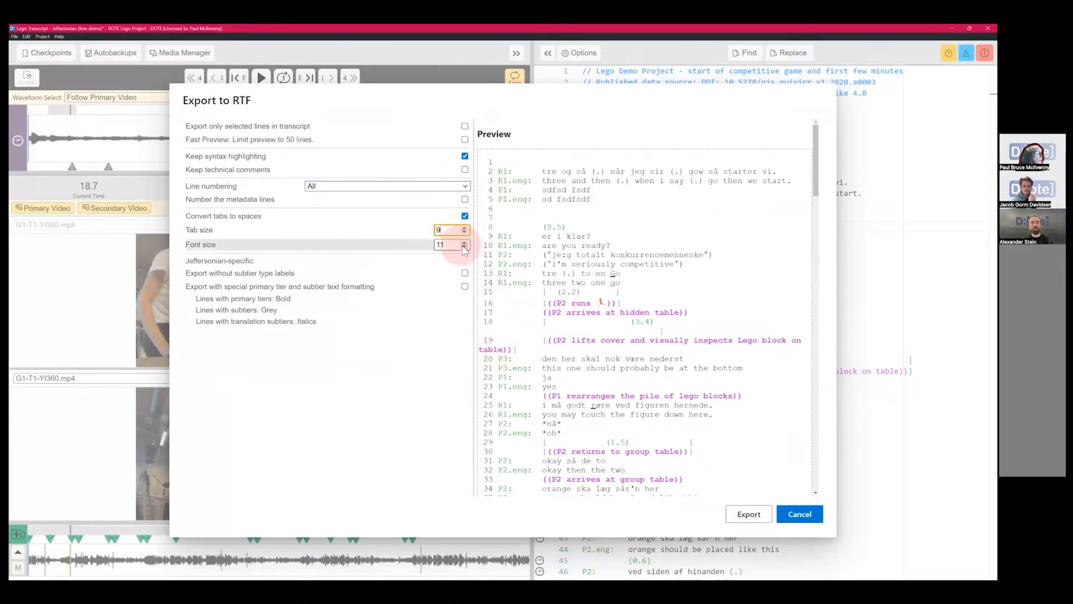
click(465, 247)
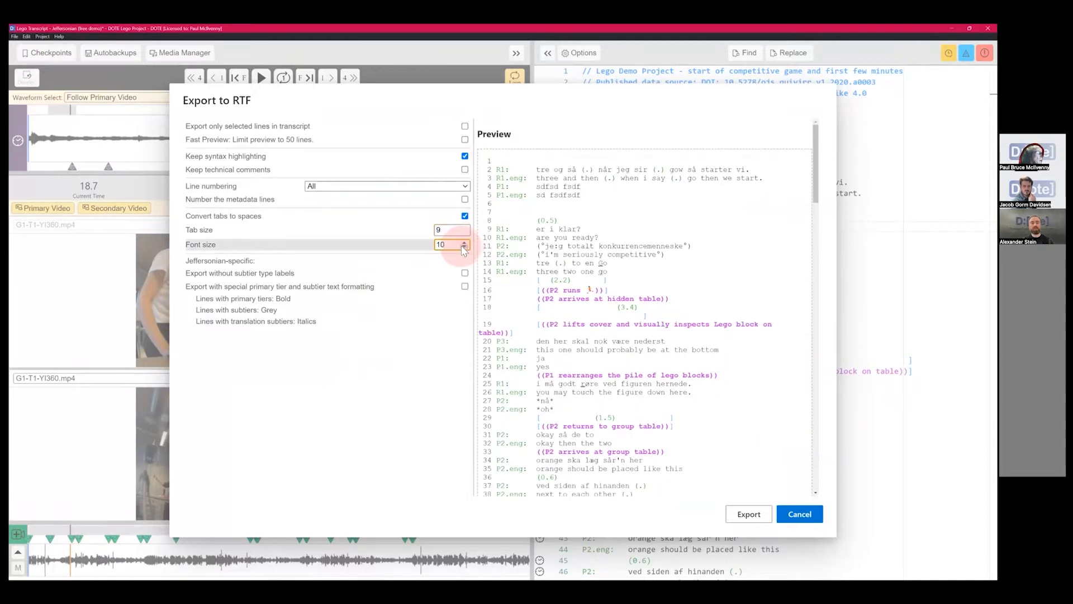
click(463, 246)
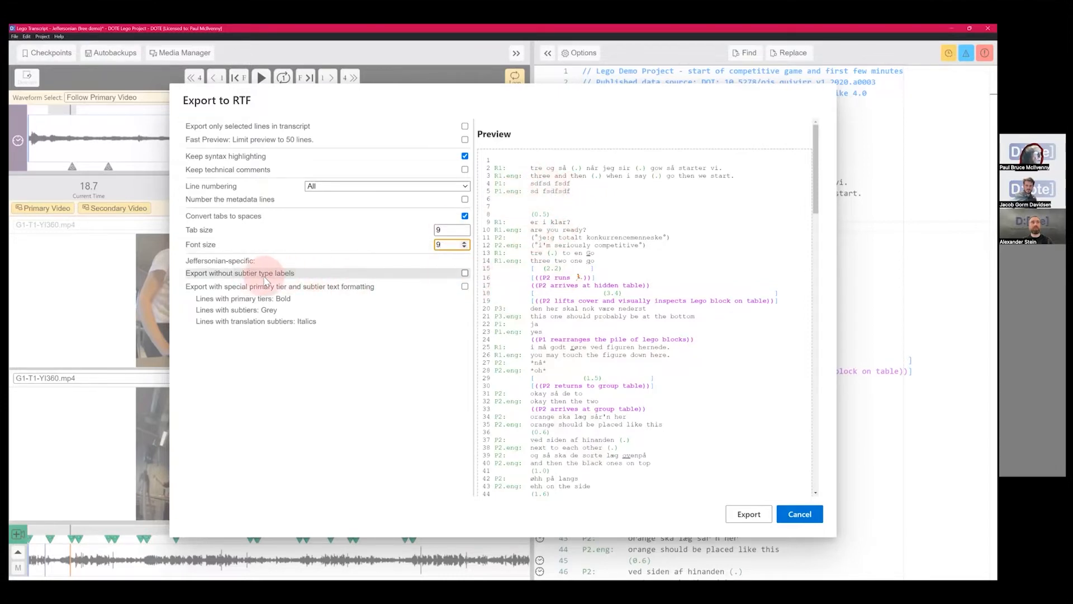
Omit subtier type labels, enable special tier formatting, and number only the first instance of consecutive primary lines in the RTF export
click(465, 273)
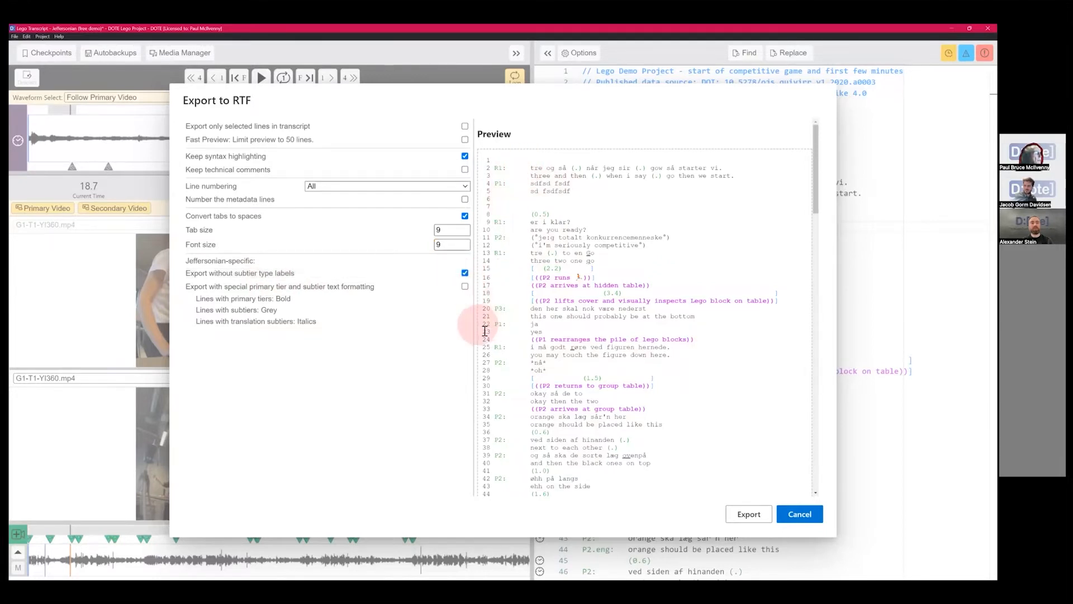
click(464, 288)
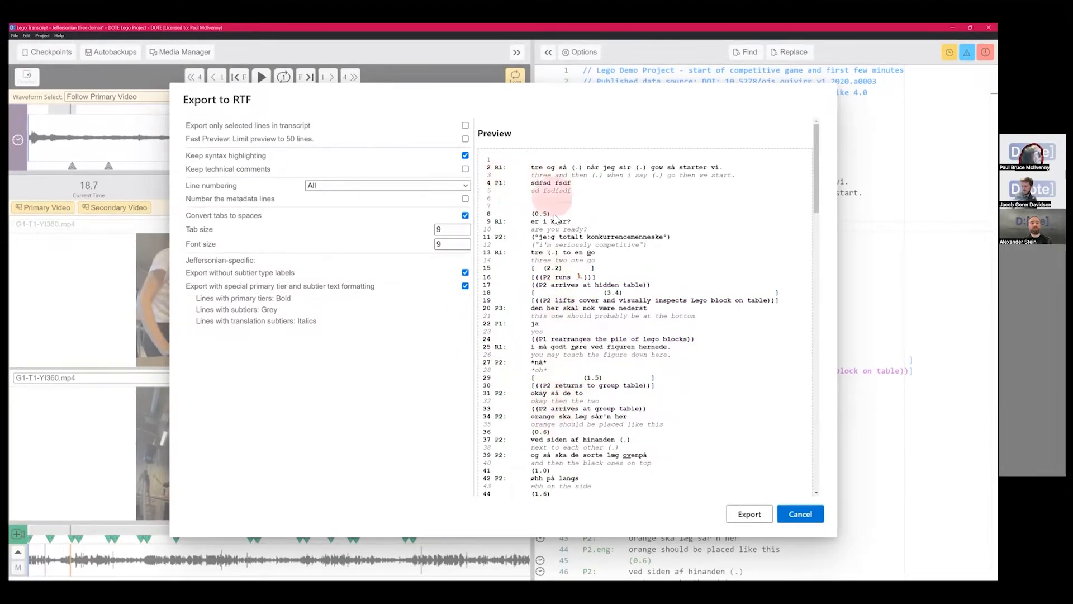
click(393, 191)
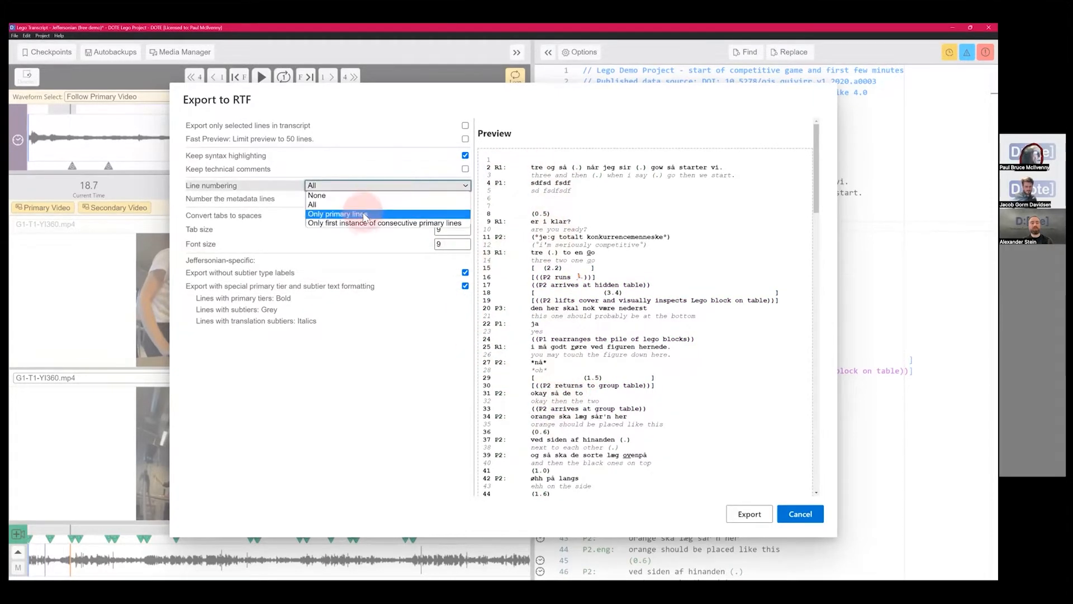
click(359, 237)
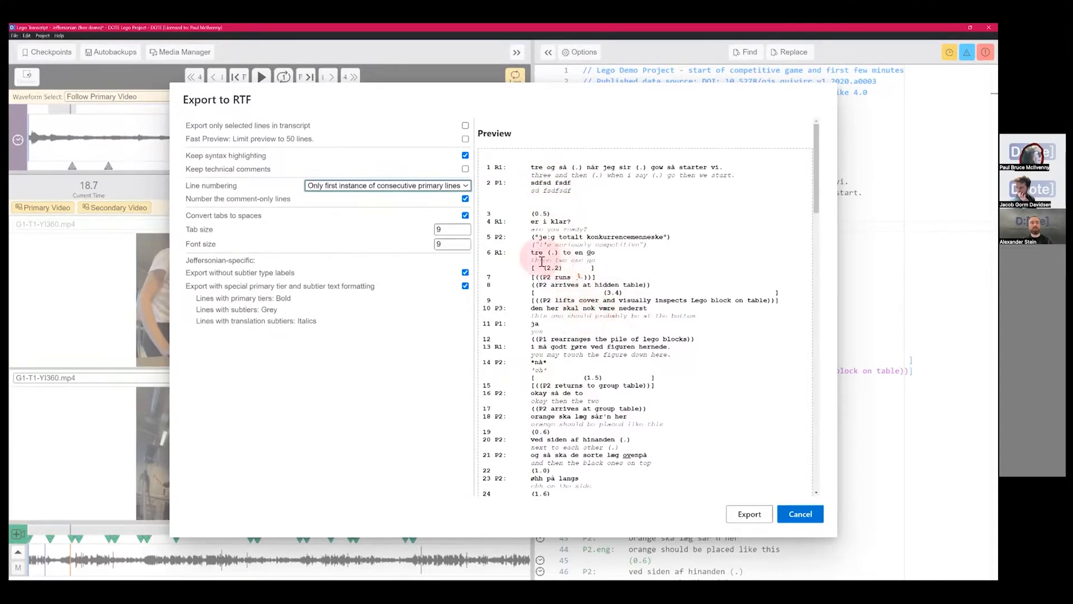
Preview the RTF export with comment-only line numbering off and with technical comments kept, restoring both settings
click(462, 203)
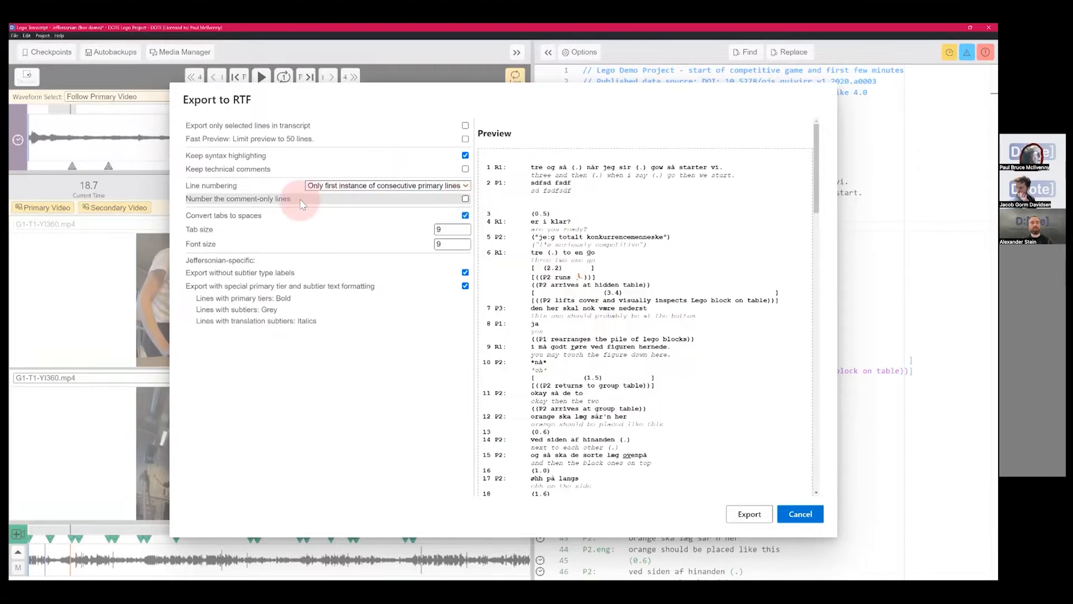
click(467, 168)
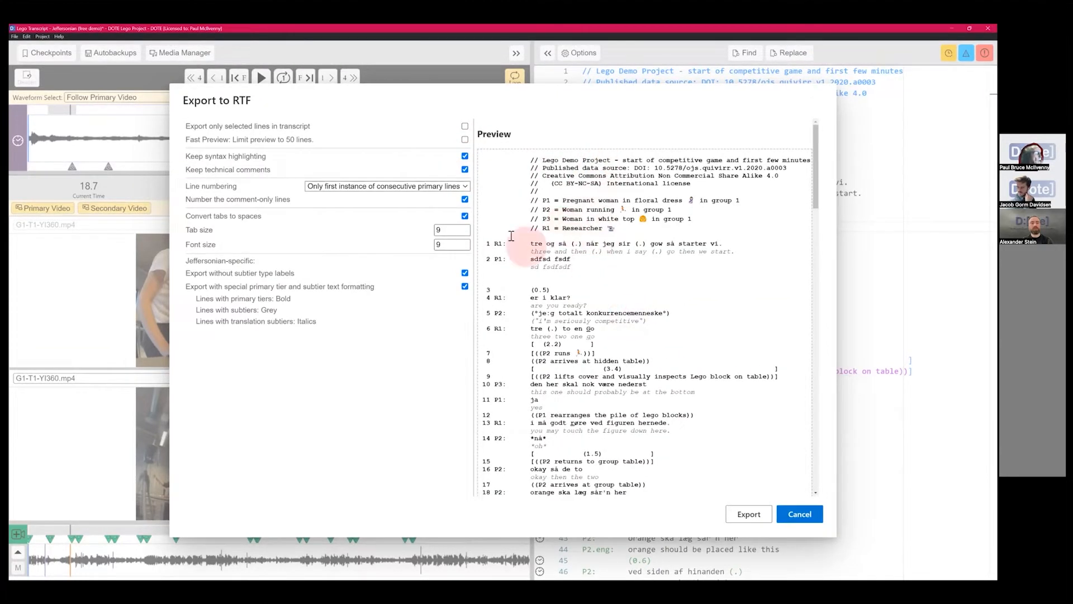
click(465, 170)
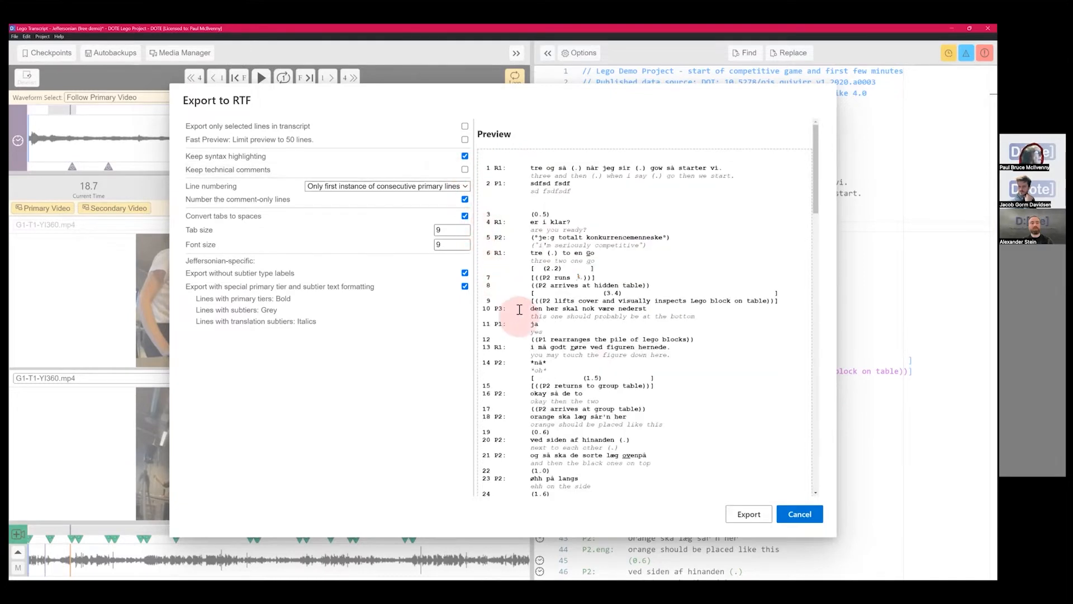
Disable special tier formatting, include subtier labels again, toggle syntax highlighting in the preview, and cancel the RTF export
click(464, 286)
click(465, 273)
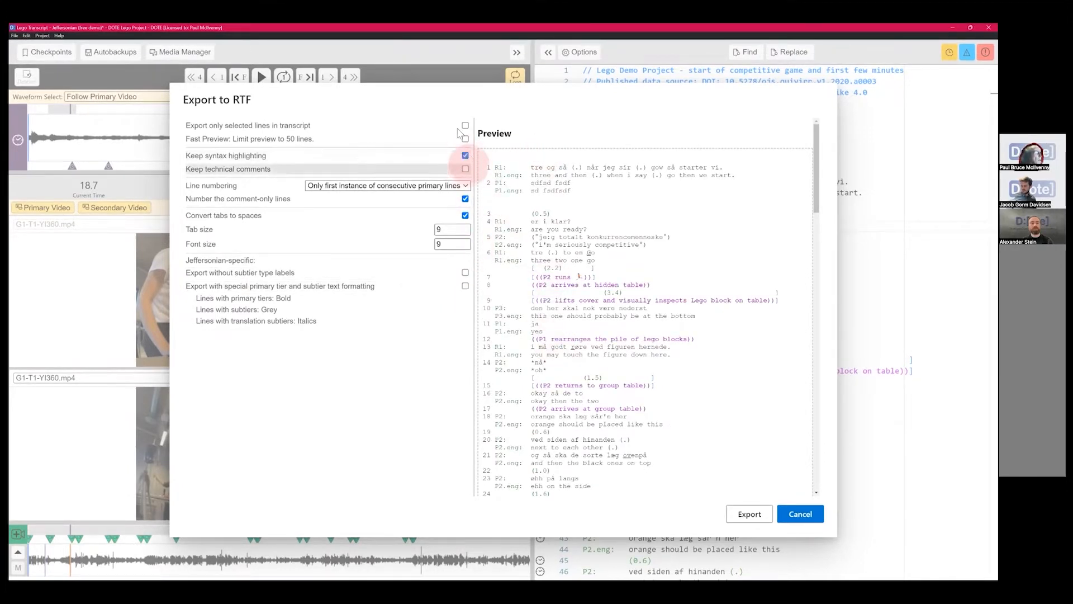
click(465, 155)
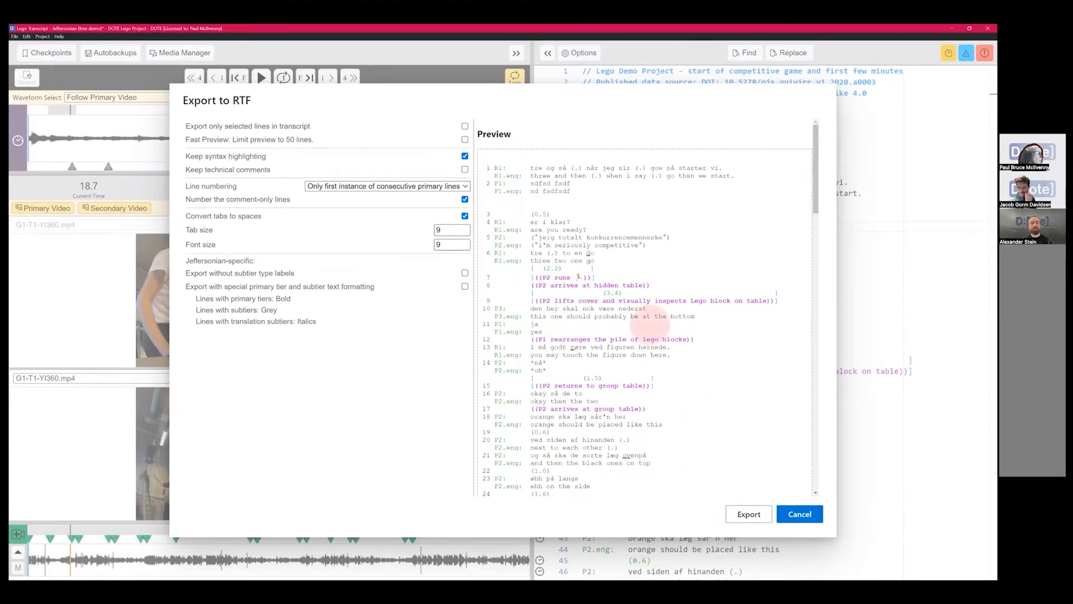
click(799, 514)
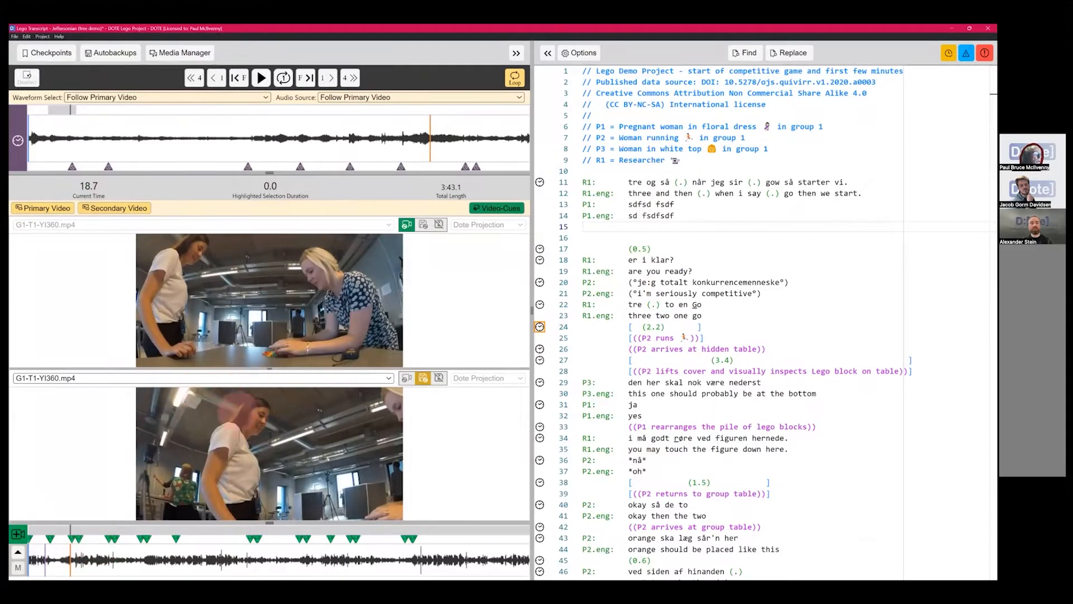
Open the transcript "Lego Transcript - Jeffersonian (PRO multivideo)" and discard the unsaved changes in the current one
click(14, 36)
click(40, 58)
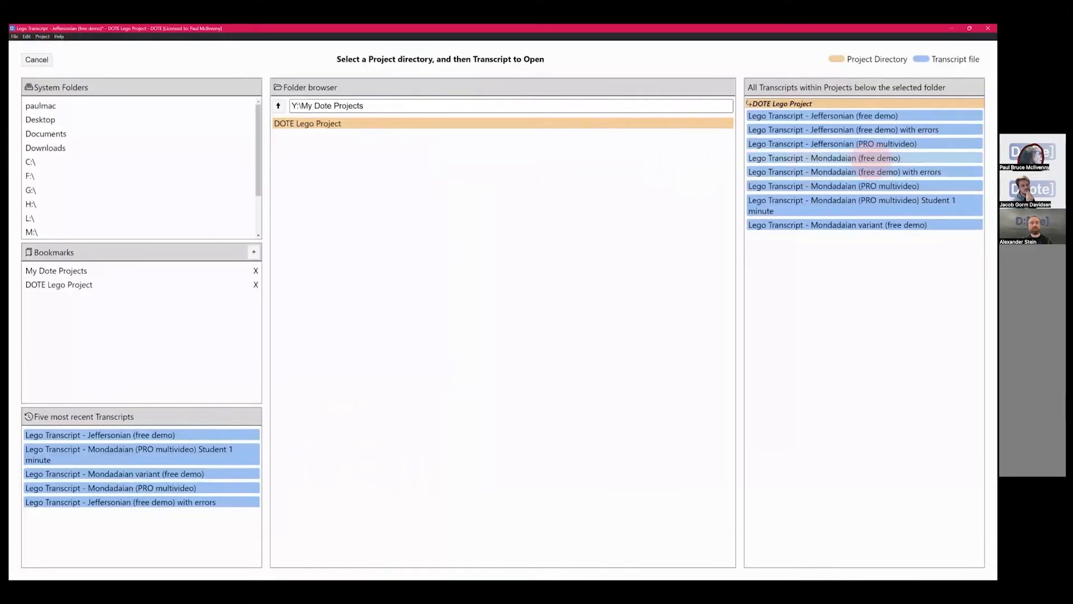
click(879, 137)
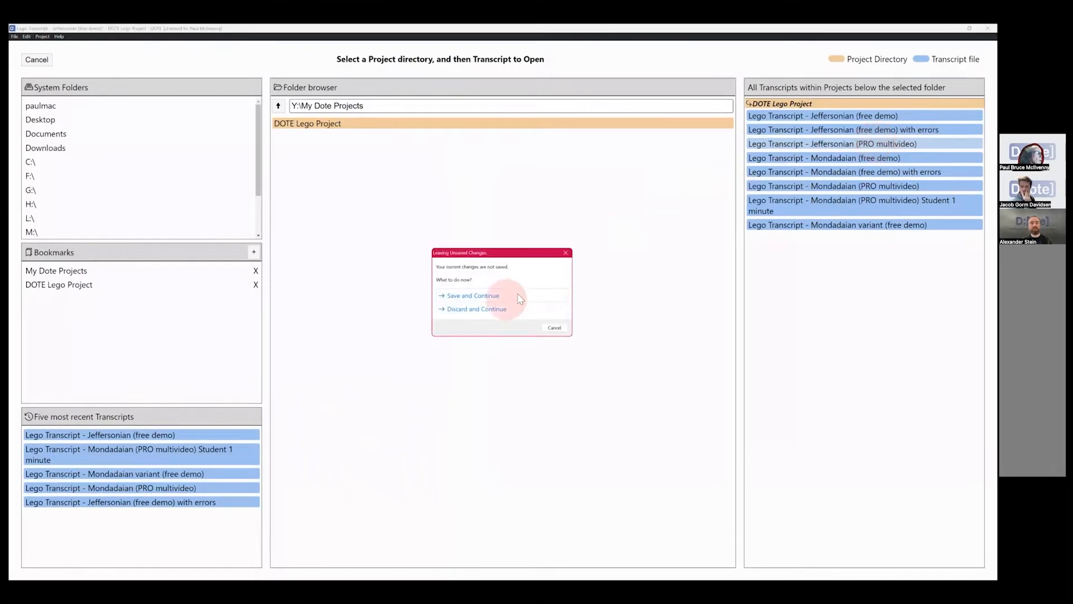
click(490, 317)
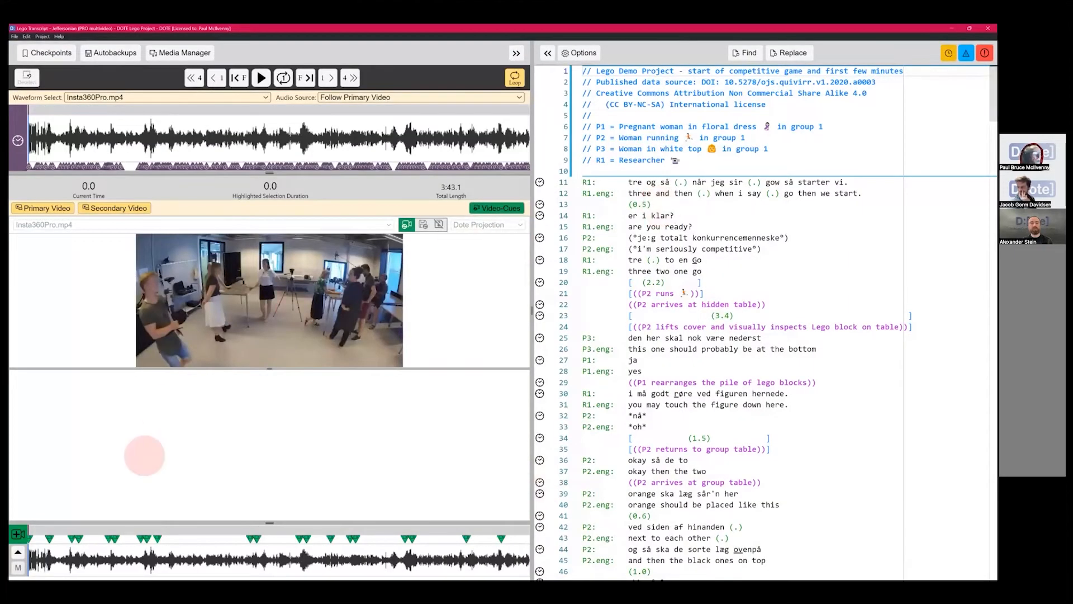
Show G1-T1-YI360.mp4 as the secondary video beneath the primary one
click(129, 209)
click(125, 211)
click(114, 209)
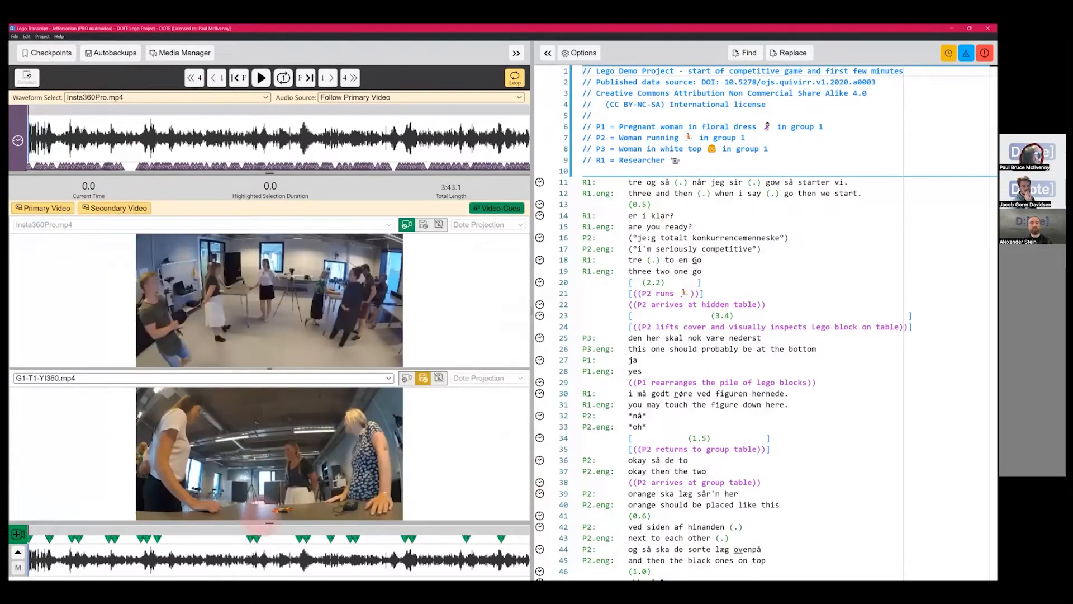
Play the videos from about 7.1 s across the next video cues and pause at about 10 s
click(45, 541)
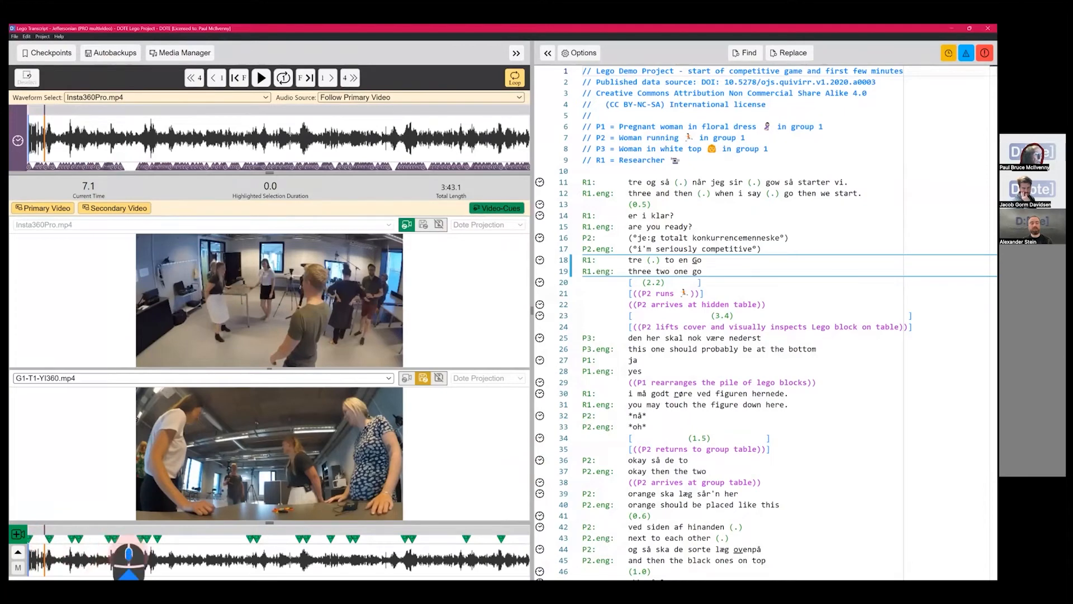
scroll(106, 564, up, 3)
key(space)
key(ctrl+space)
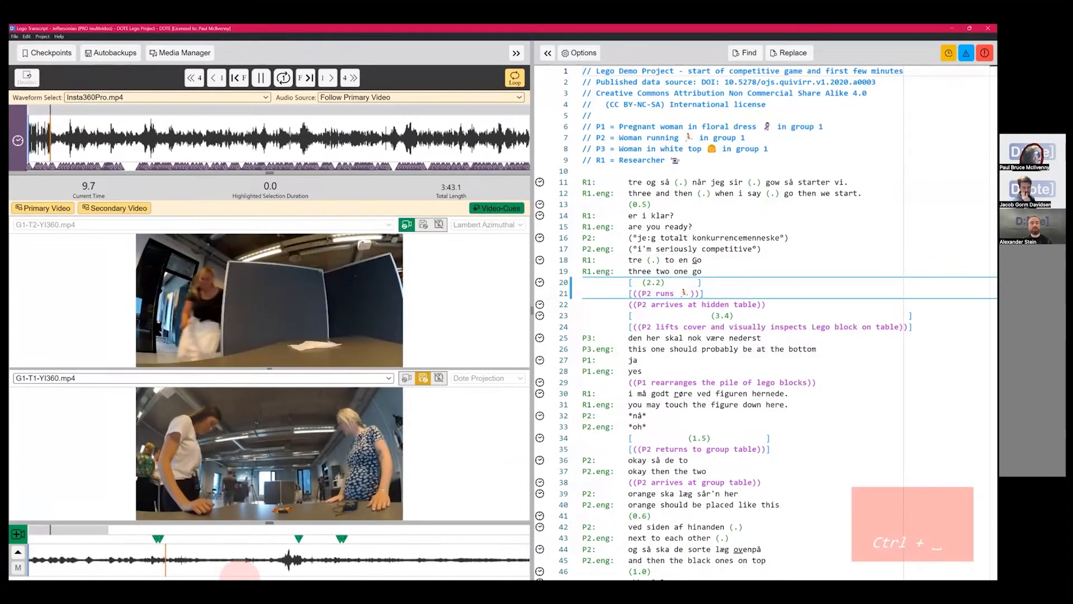
key(ctrl+space)
Move the playhead between about 8.4 s and 10 s on the waveform to check the primary video switch at the cues
click(152, 538)
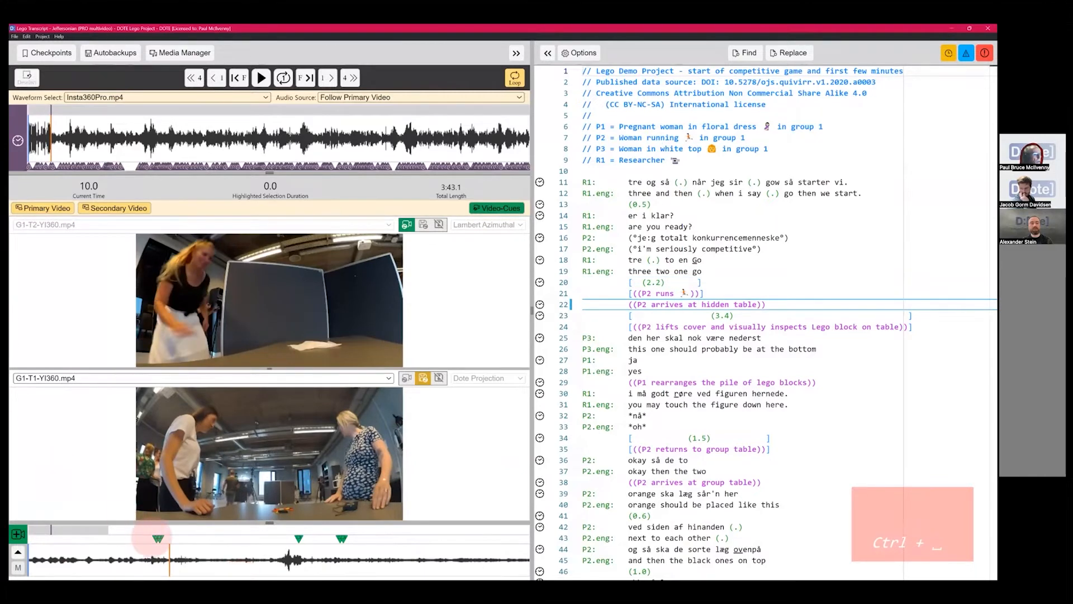
click(147, 558)
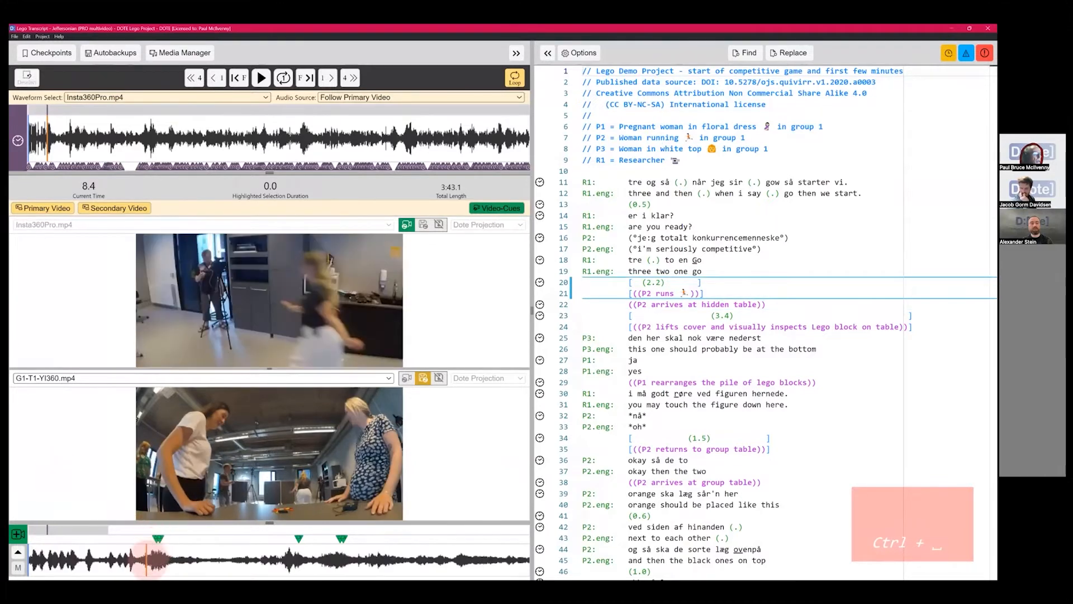
click(157, 559)
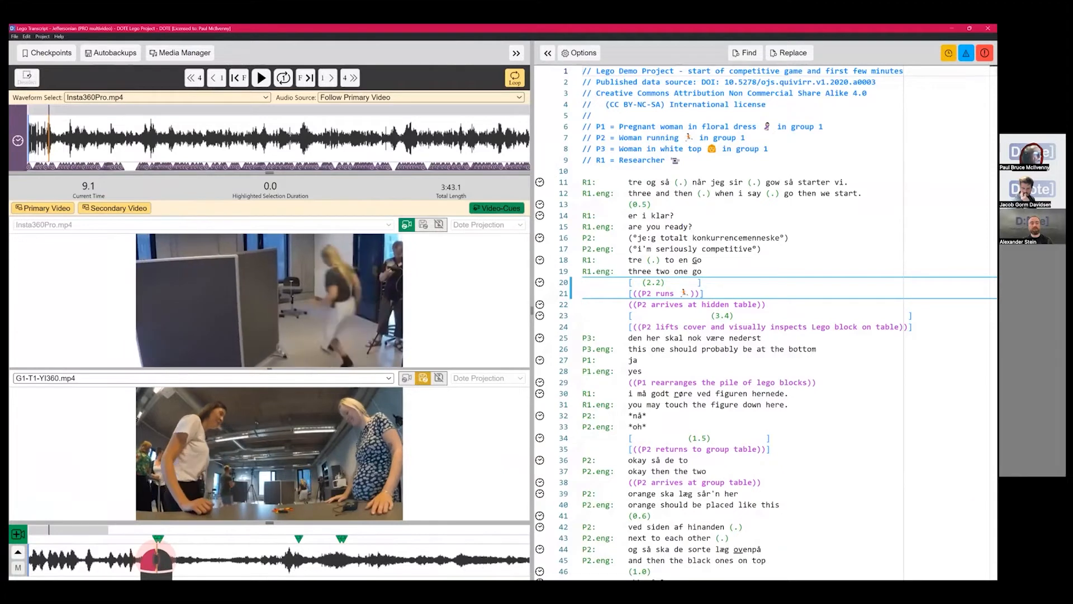
click(160, 559)
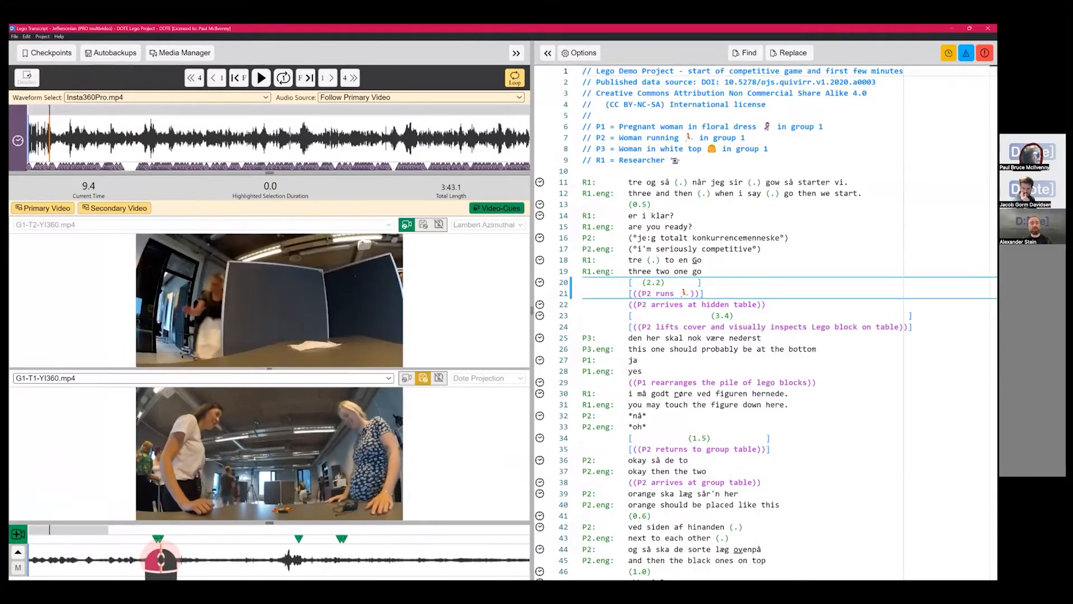
click(167, 559)
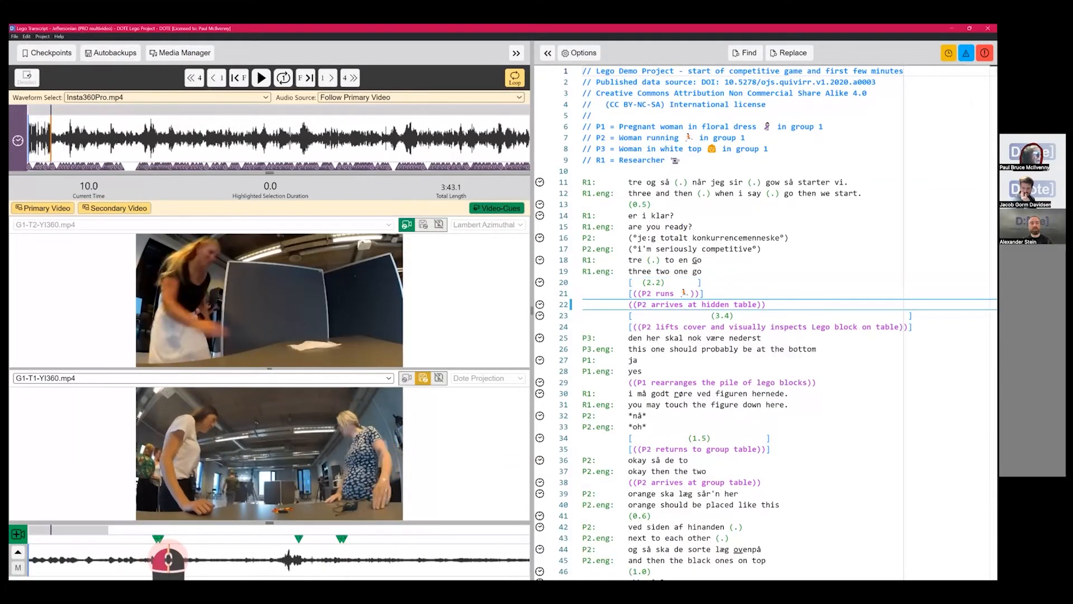
Play from about 8.6 s across the video cues again and pause at about 10.3 s
click(151, 559)
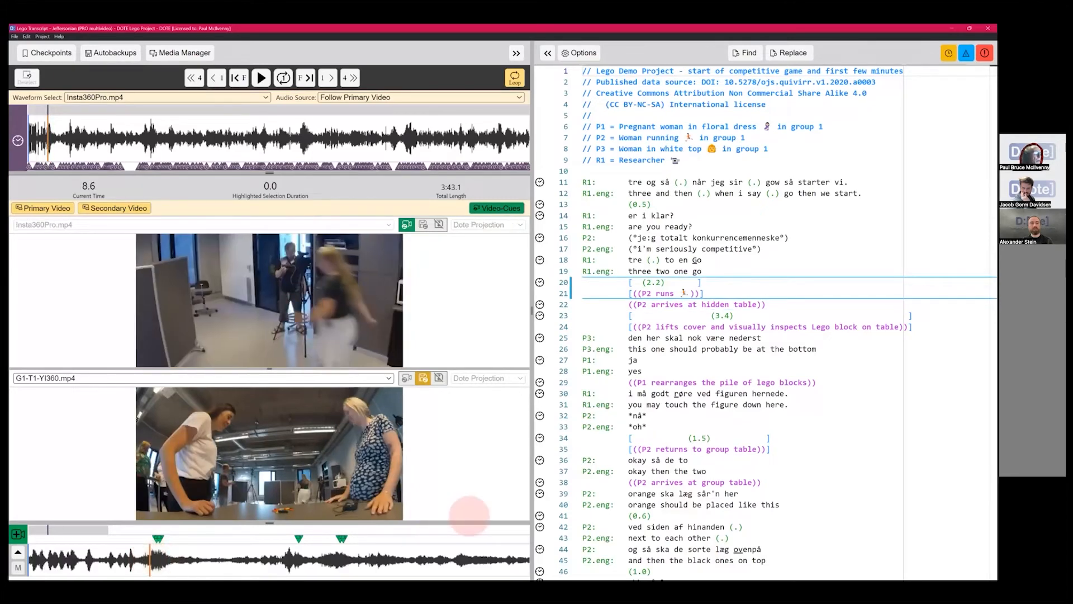
key(ctrl+space)
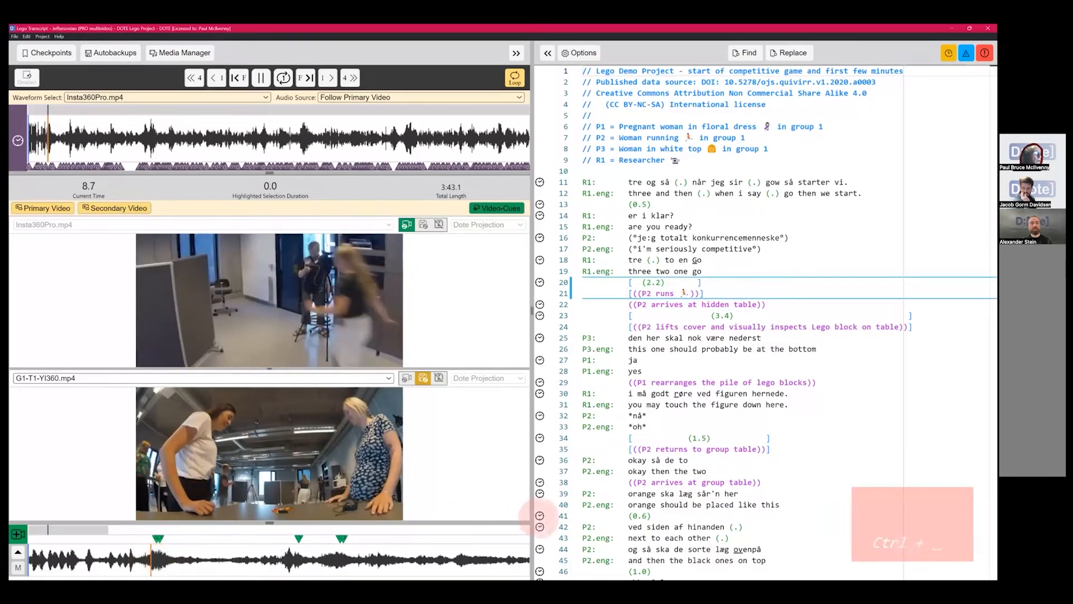
key(ctrl+space)
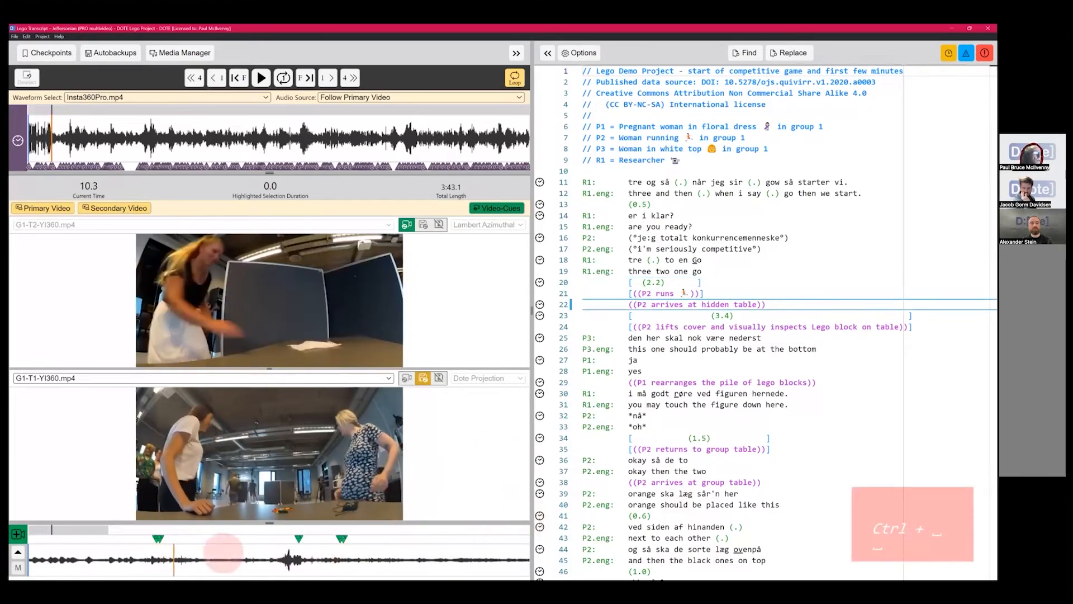
Return the playhead to about 8.7 s and open the transcript's autobackups
click(14, 37)
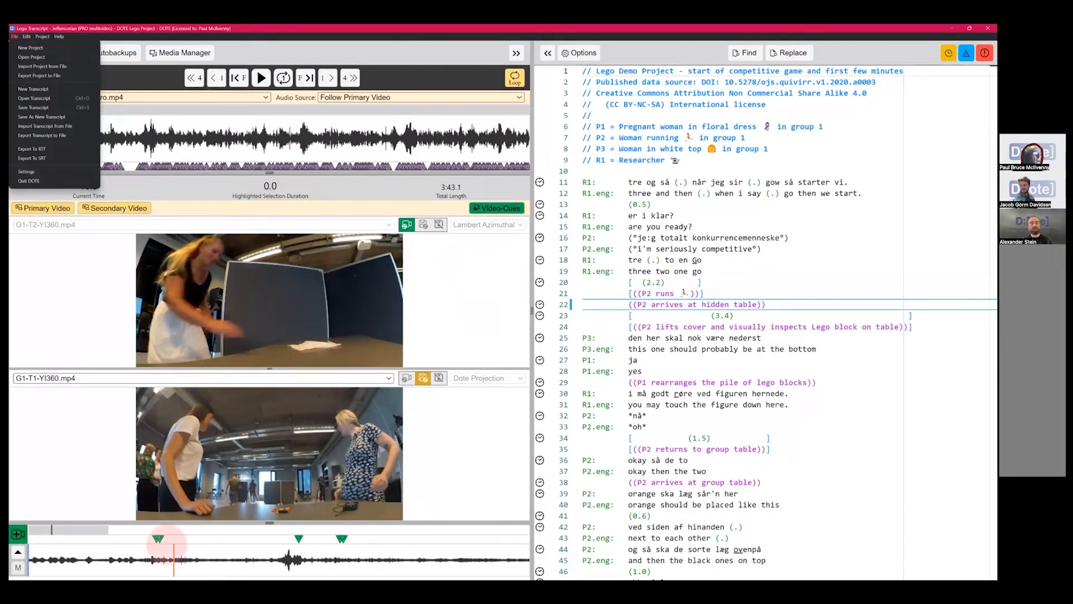
click(151, 559)
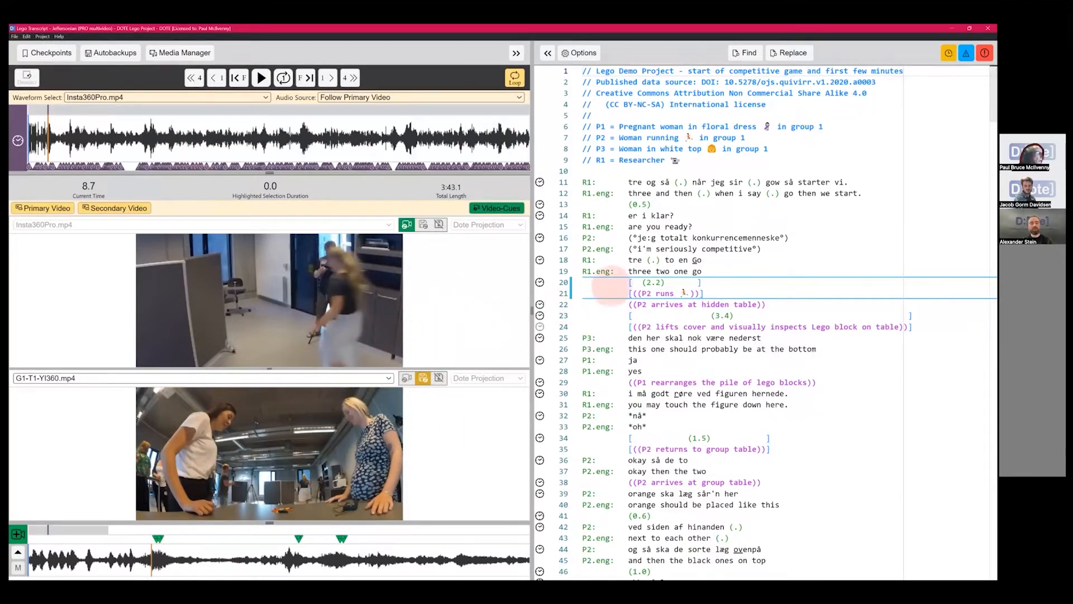
click(117, 54)
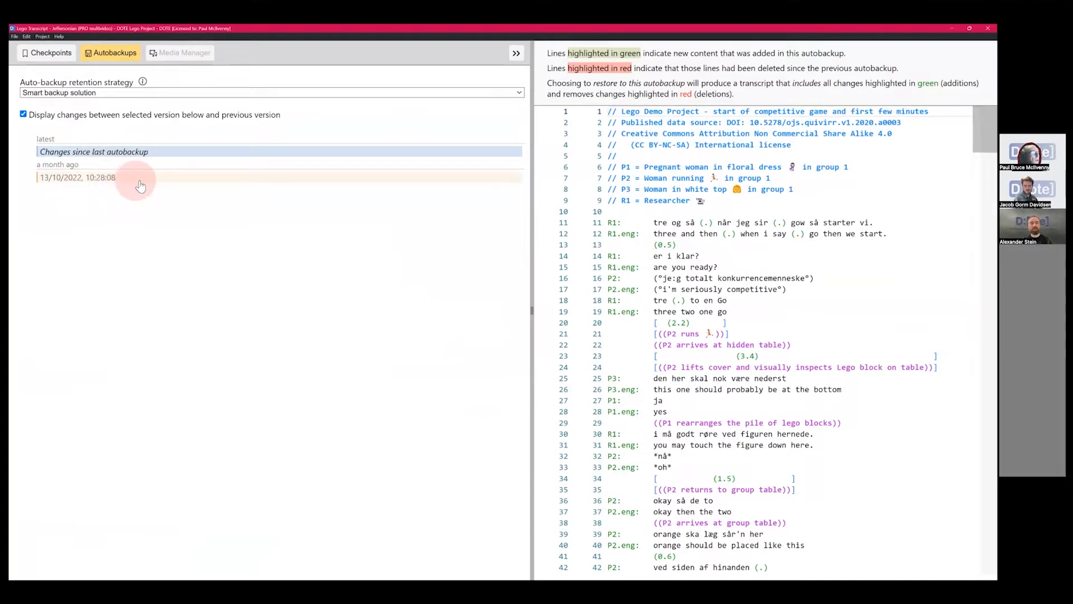
Examine the changes since the last autobackup, view the transcript's checkpoint list, and return to the media view
click(129, 157)
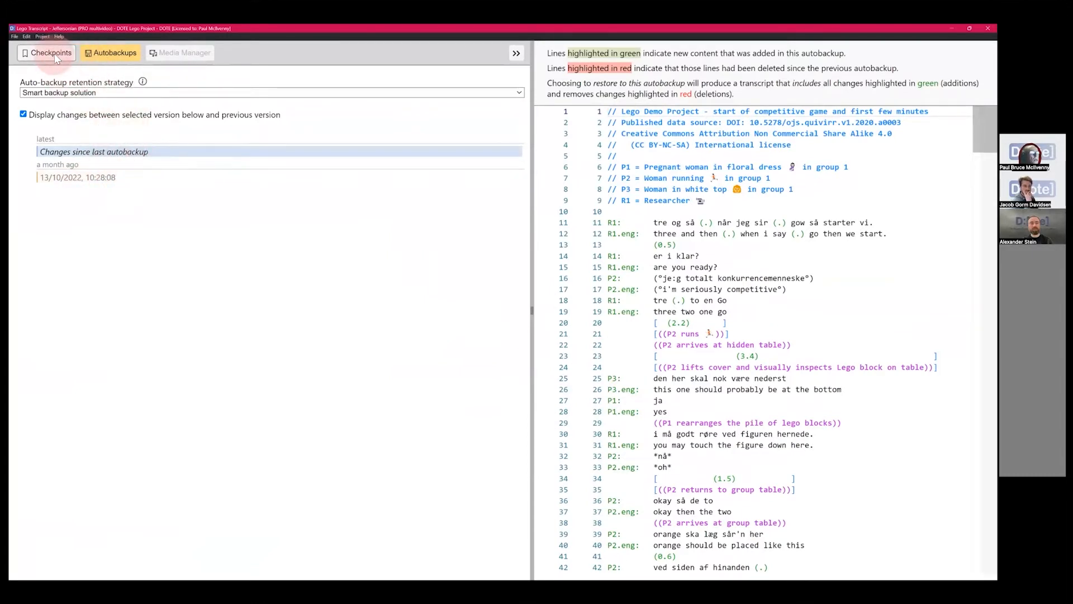
click(108, 56)
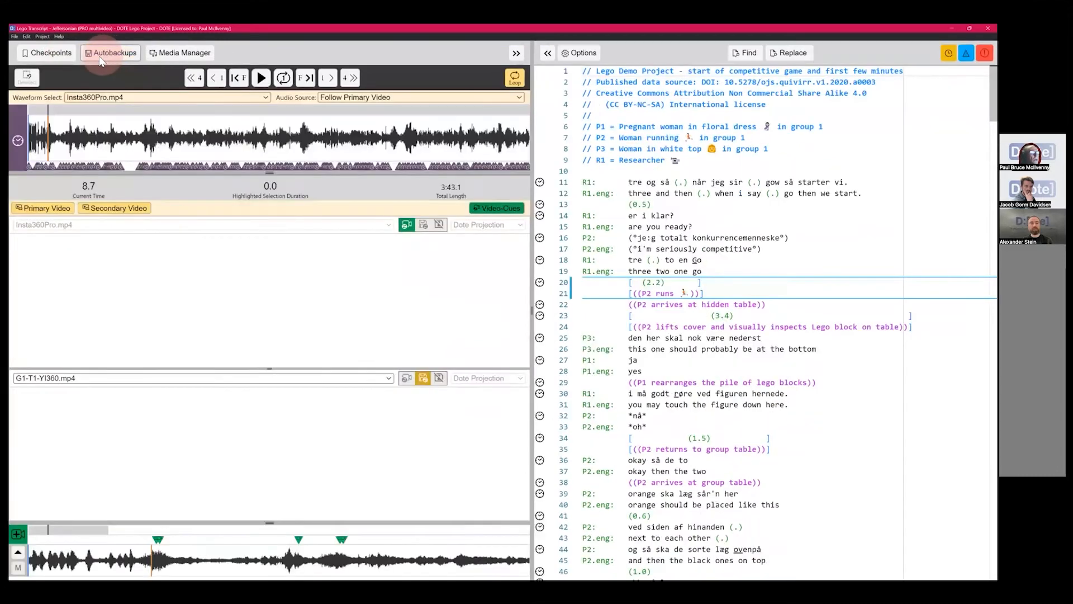
click(51, 55)
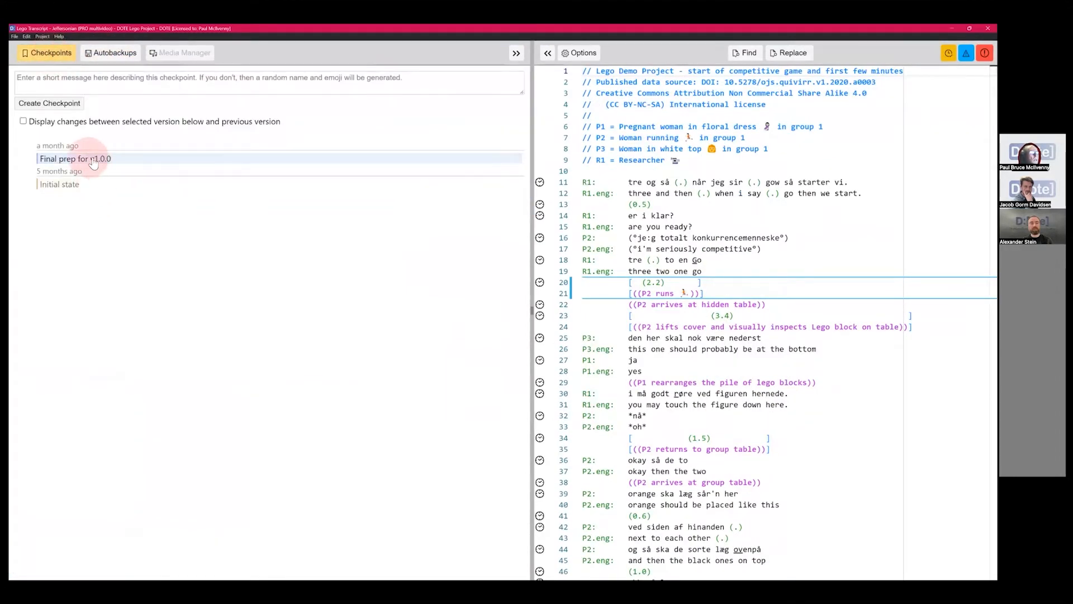
click(50, 54)
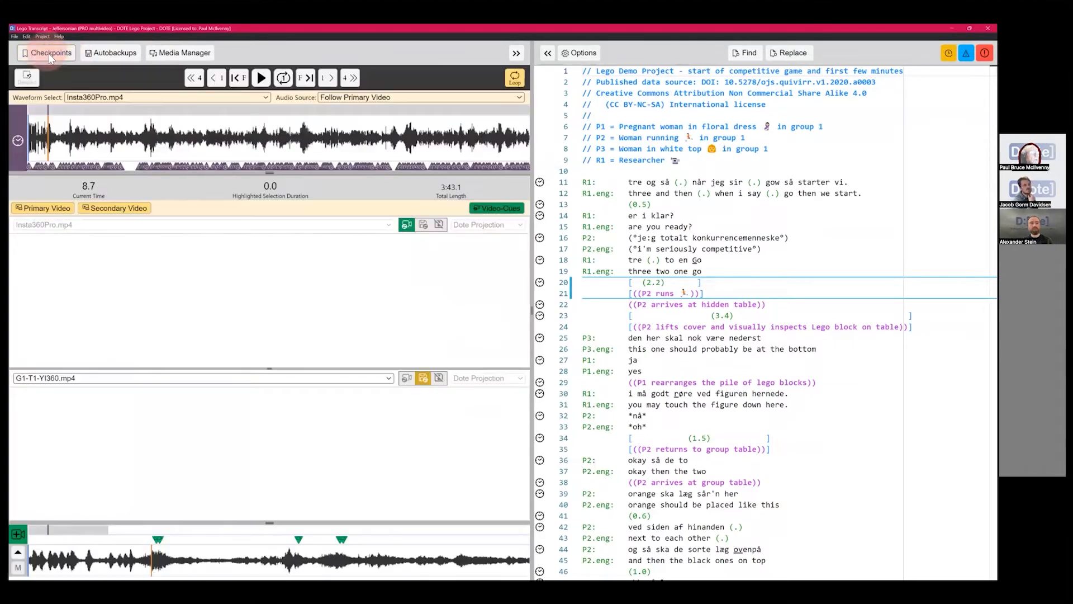
Open the transcript "Lego Transcript - Jeffersonian (free demo) with errors" from DOTE Lego Project
click(15, 37)
click(49, 59)
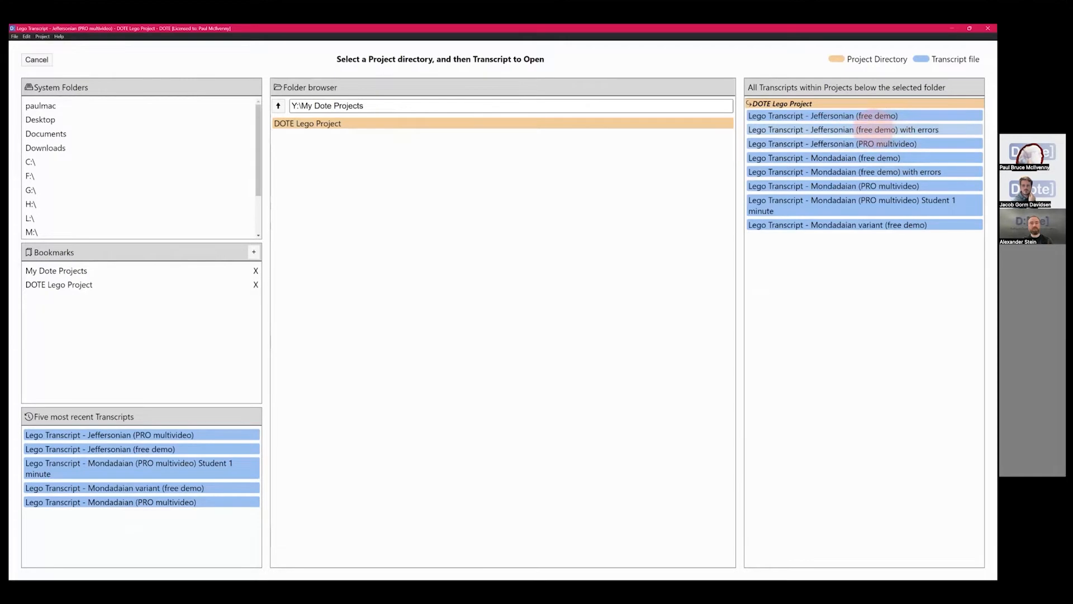
click(879, 129)
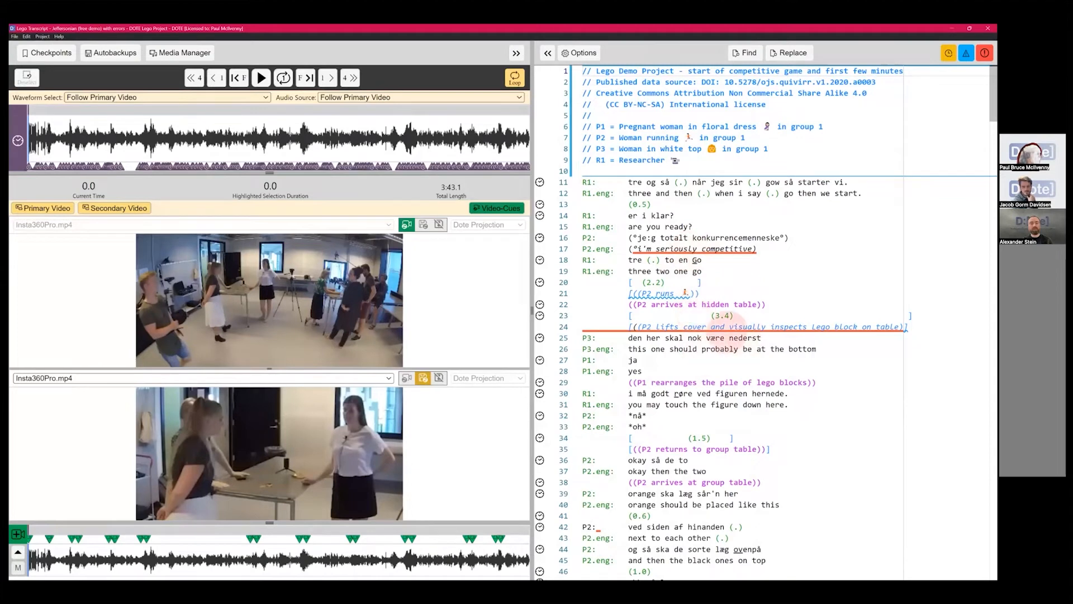
Switch the transcript's error and warning highlighting off and back on
click(985, 53)
click(966, 53)
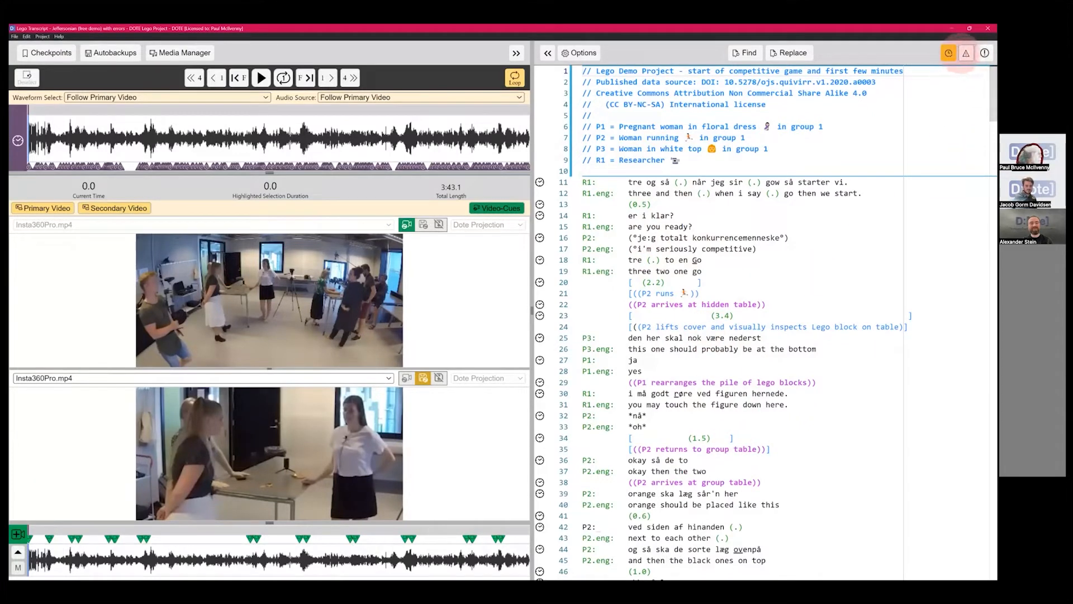
click(967, 53)
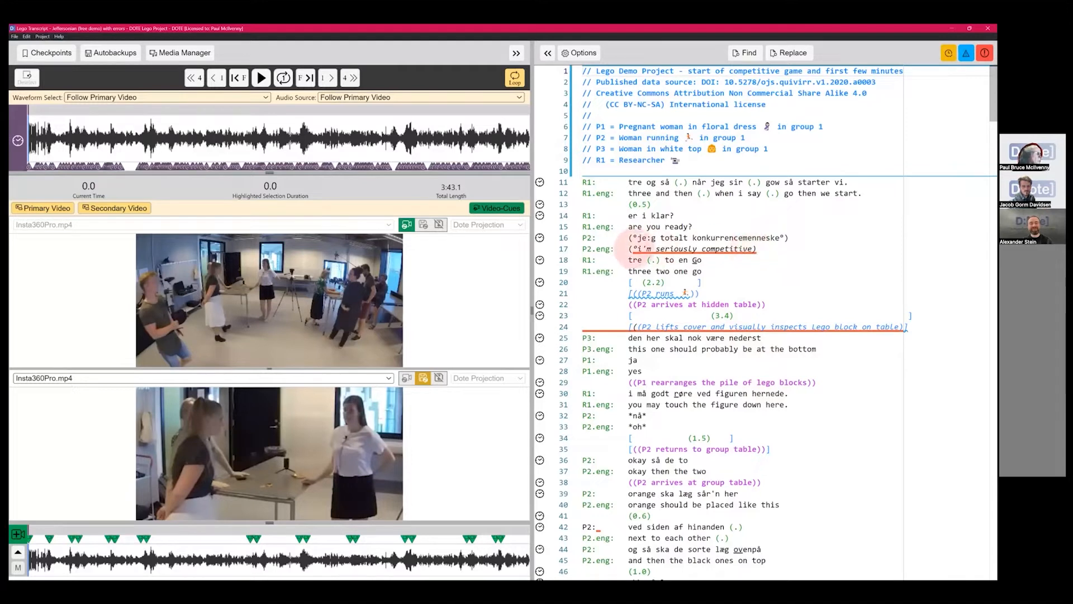
Inspect the marked transcription problems in lines 17, 21 and 24 of the transcript
mouse_move(746, 250)
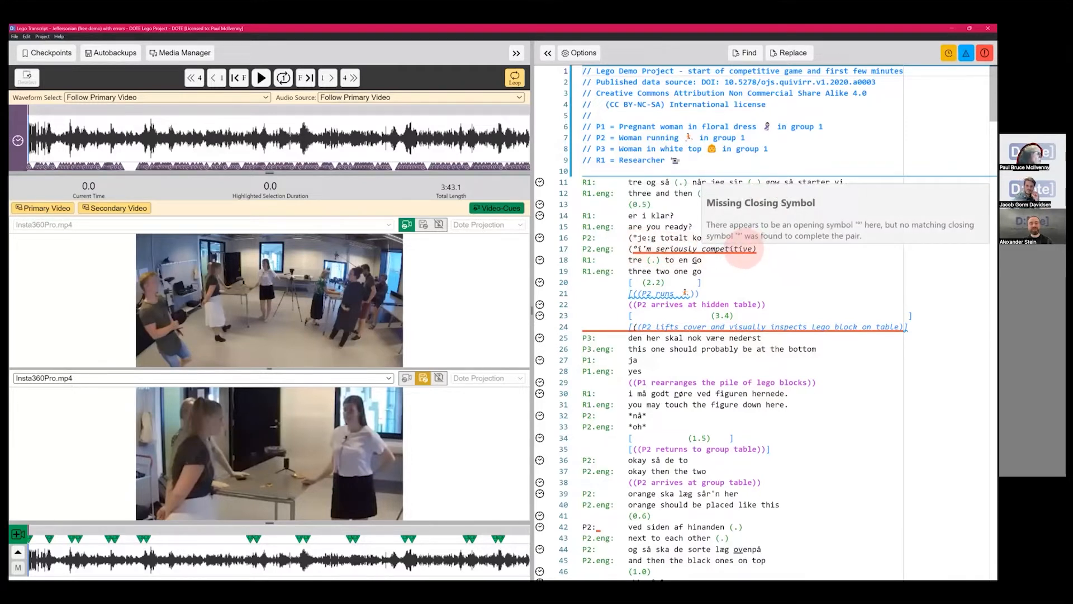
mouse_move(679, 296)
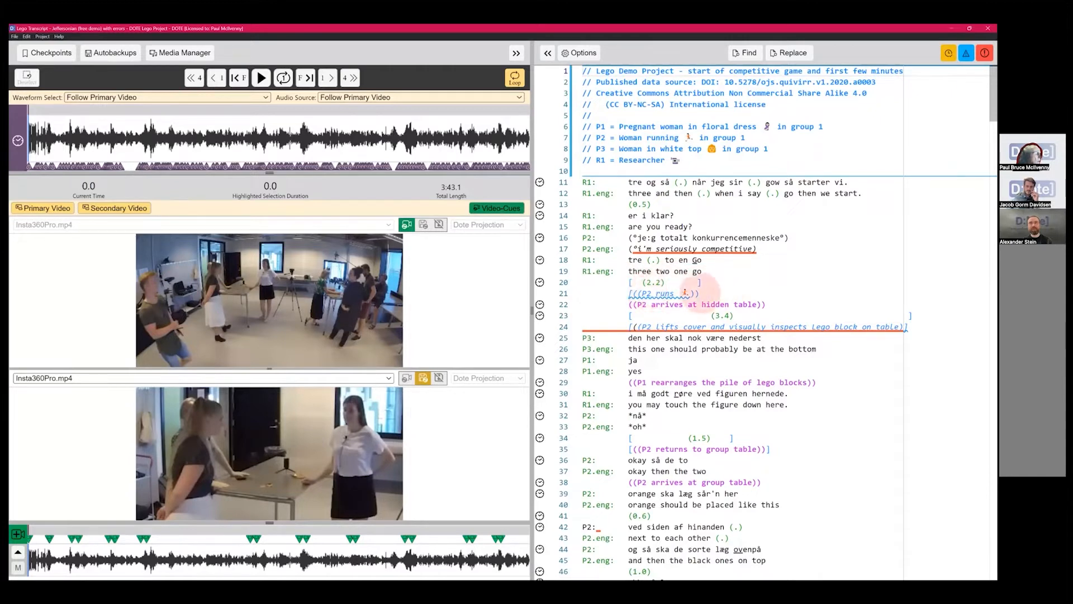
mouse_move(686, 325)
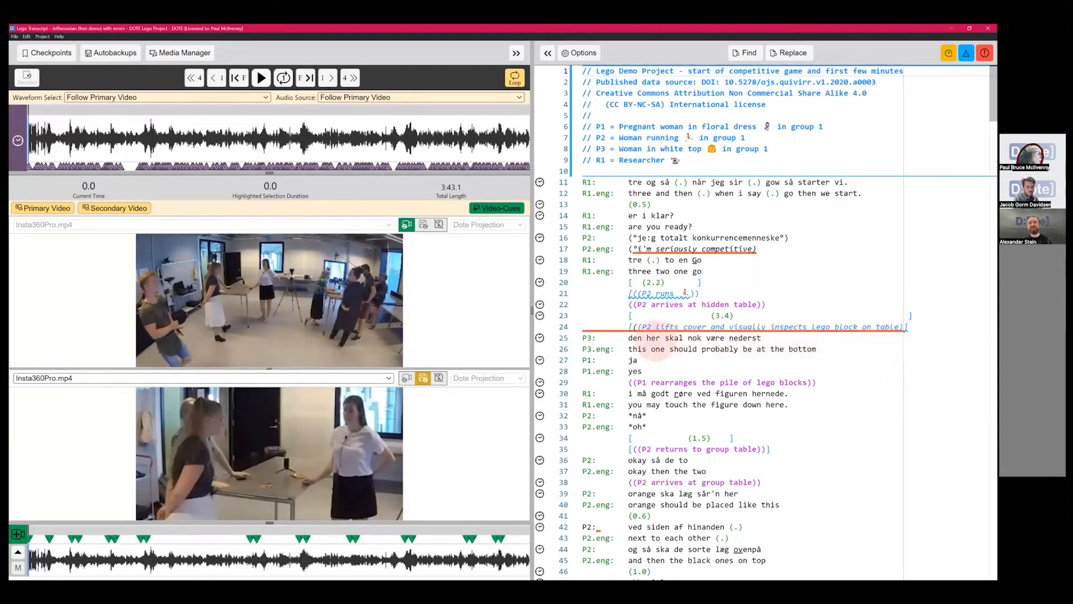
double_click(642, 327)
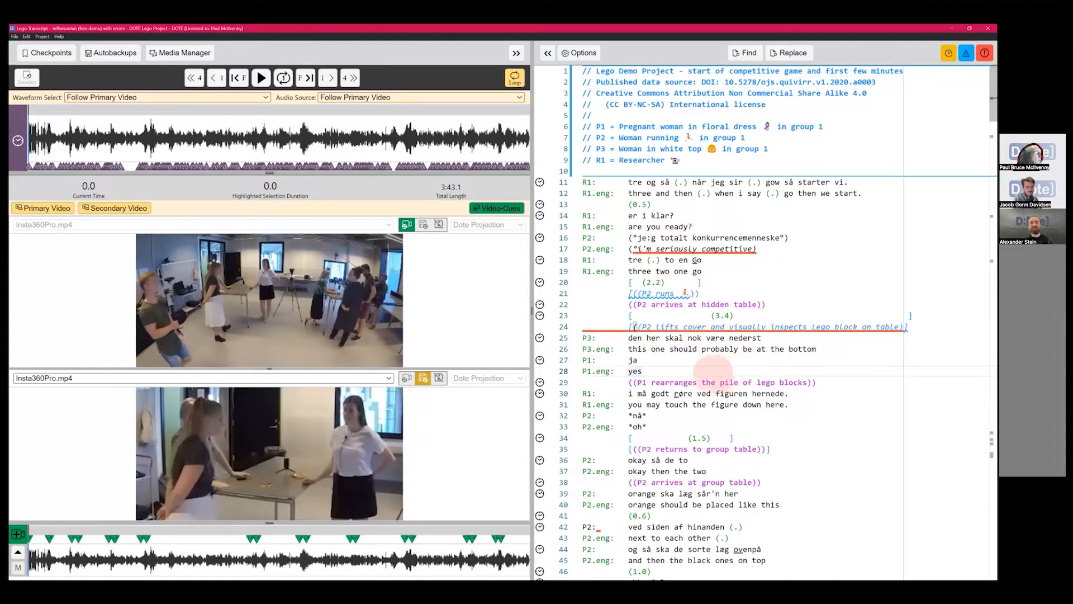
Peek at the checkpoint "Missing closing softener" and display its changes against the previous version to examine line 17
click(52, 52)
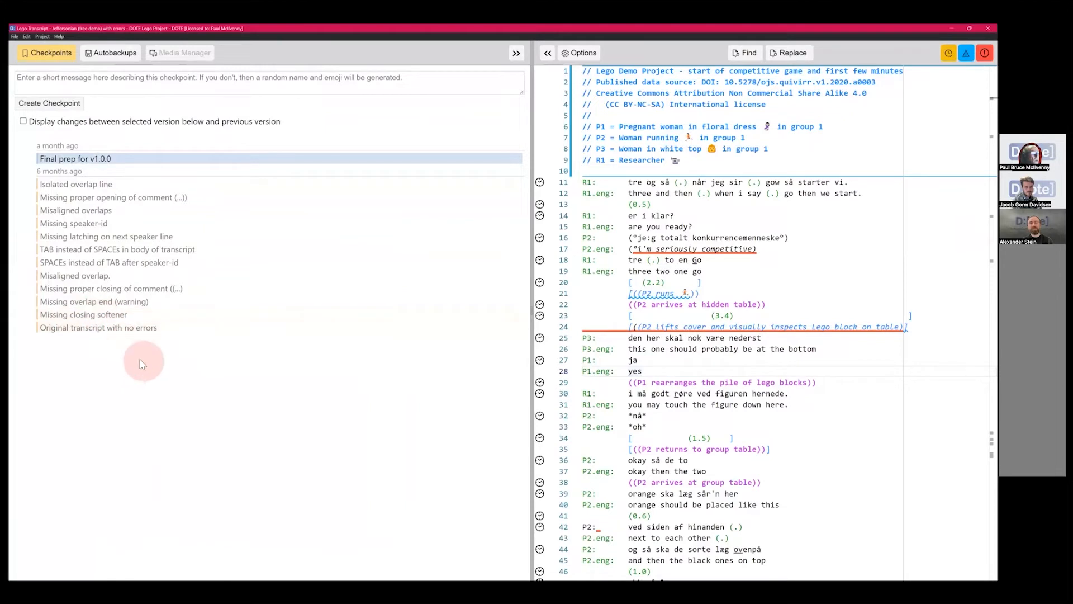
click(145, 314)
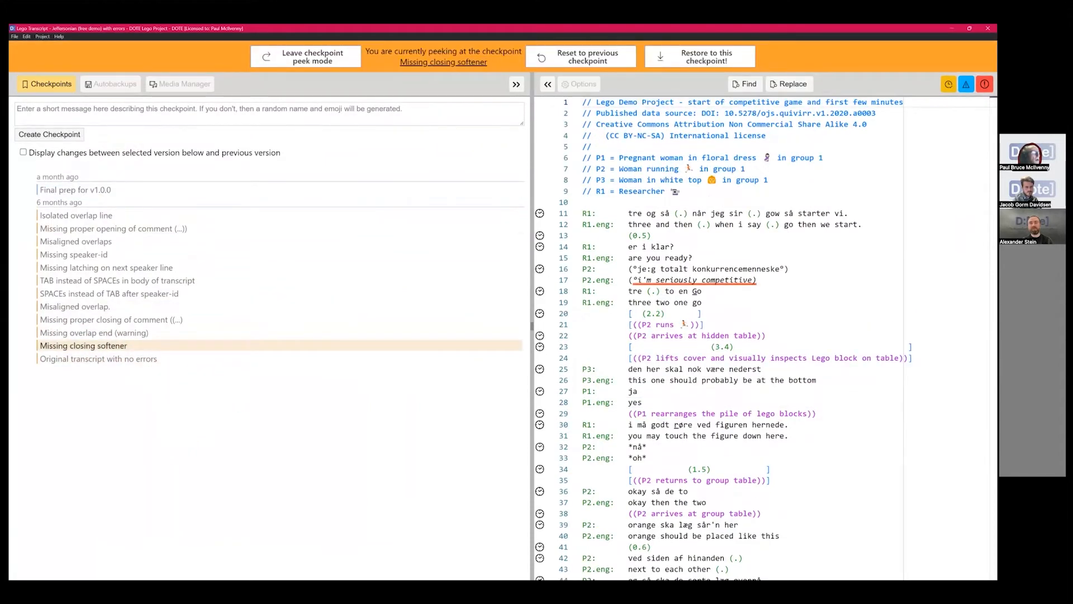
click(24, 152)
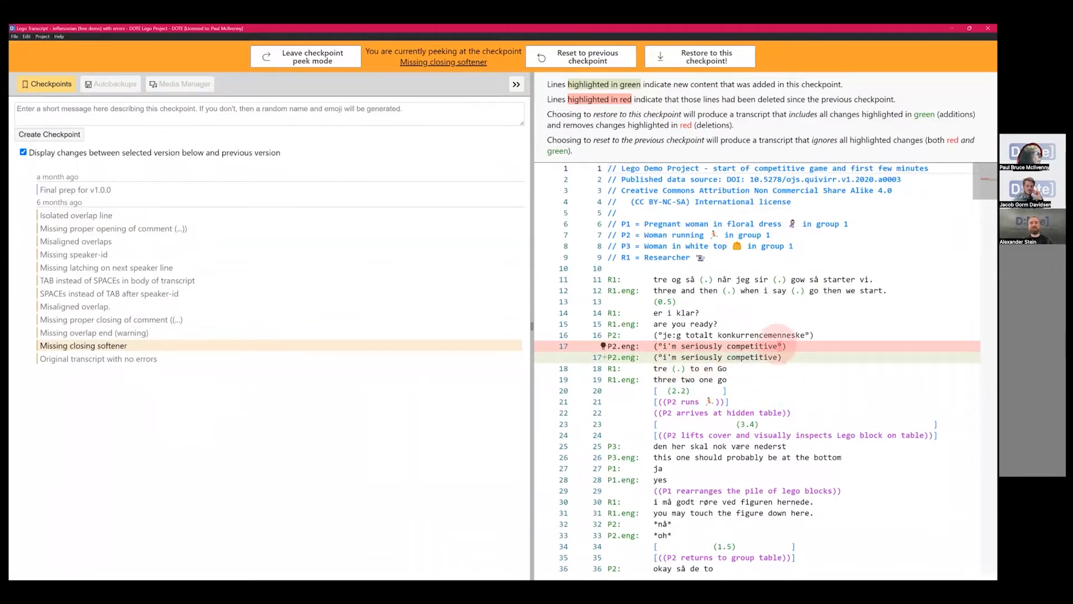
mouse_move(780, 357)
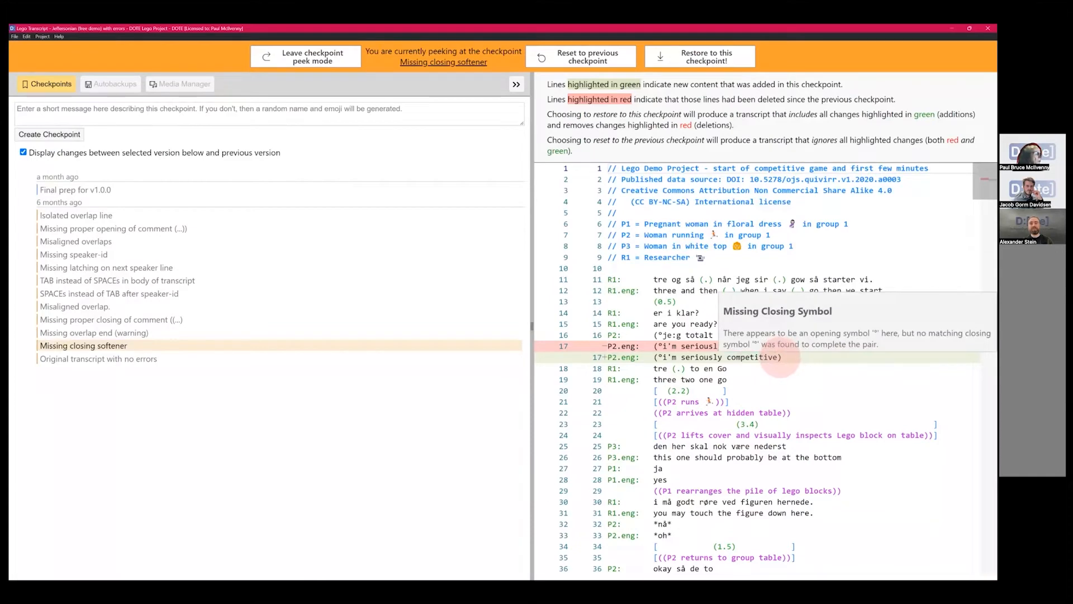
Play the media from line 16 with the change display switched off, and show the checkpoint's changes again
click(23, 152)
mouse_move(654, 267)
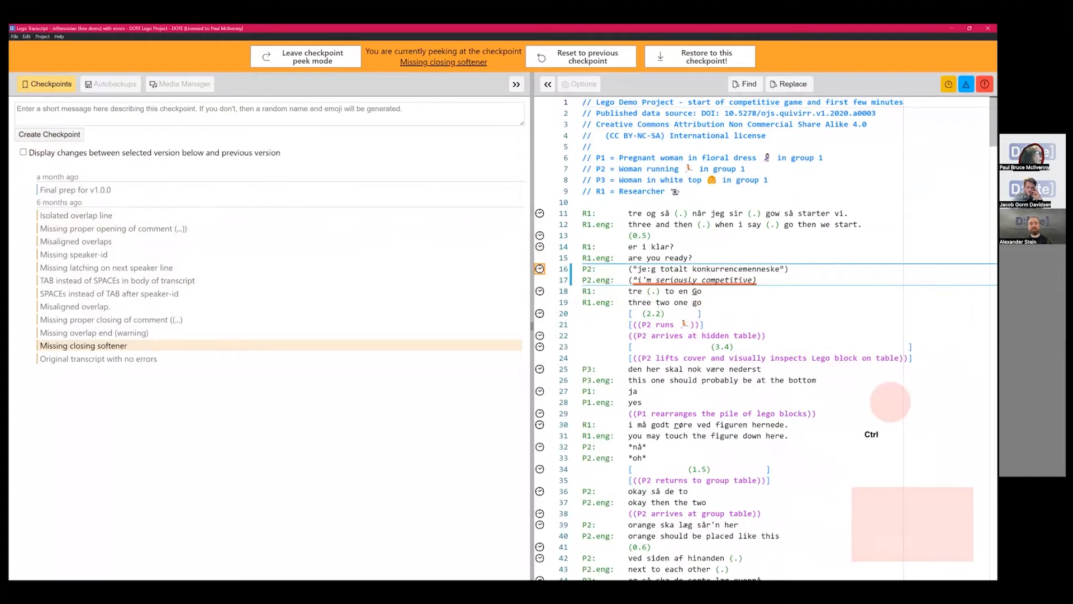
key(ctrl+space)
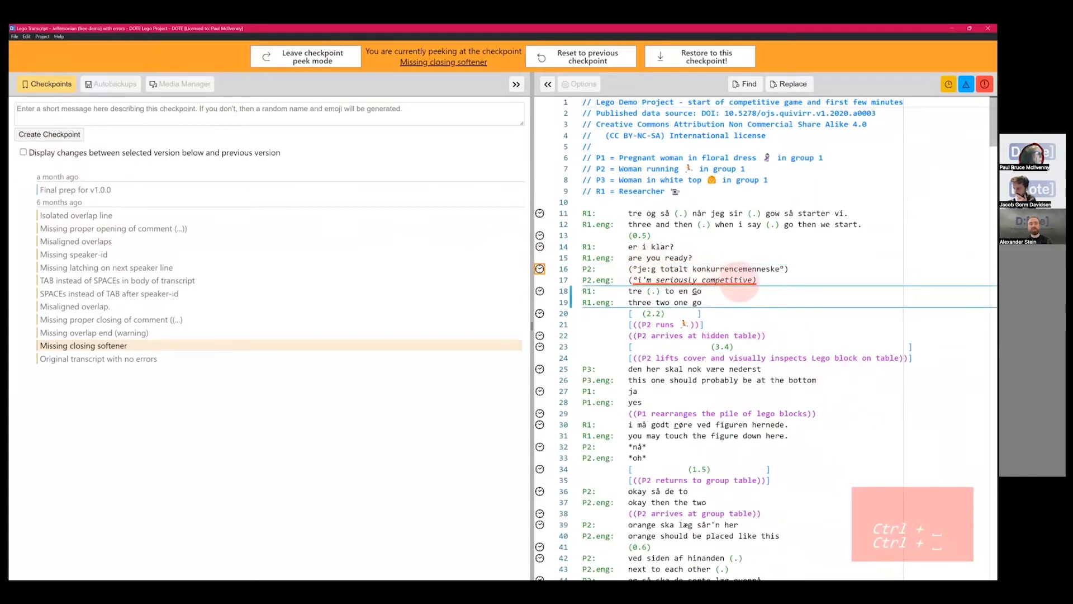
click(24, 152)
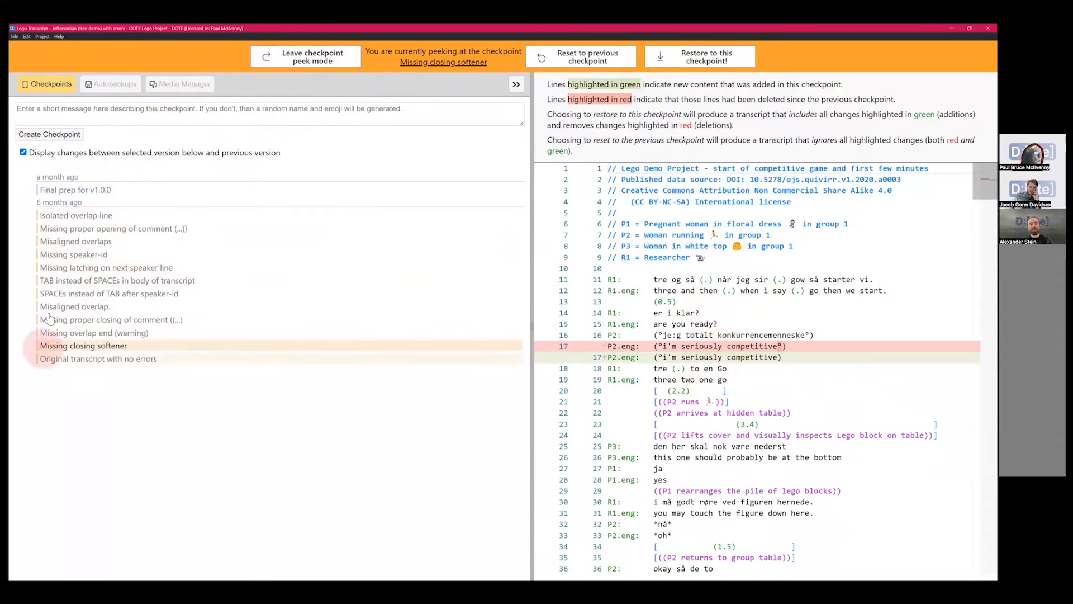
Leave checkpoint peek mode and close the checkpoints view
click(306, 62)
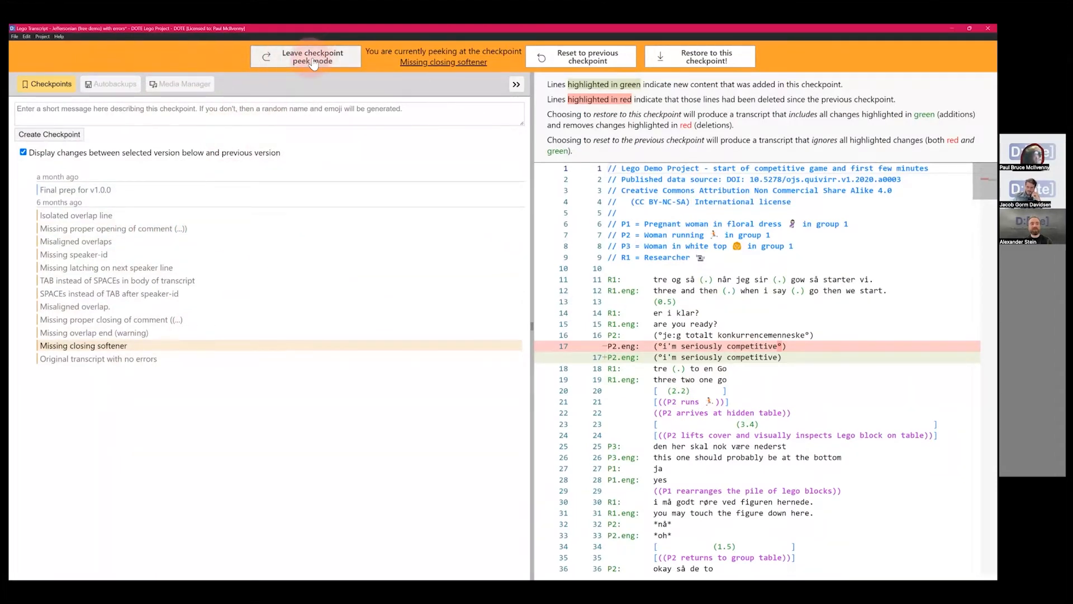
click(313, 62)
click(47, 57)
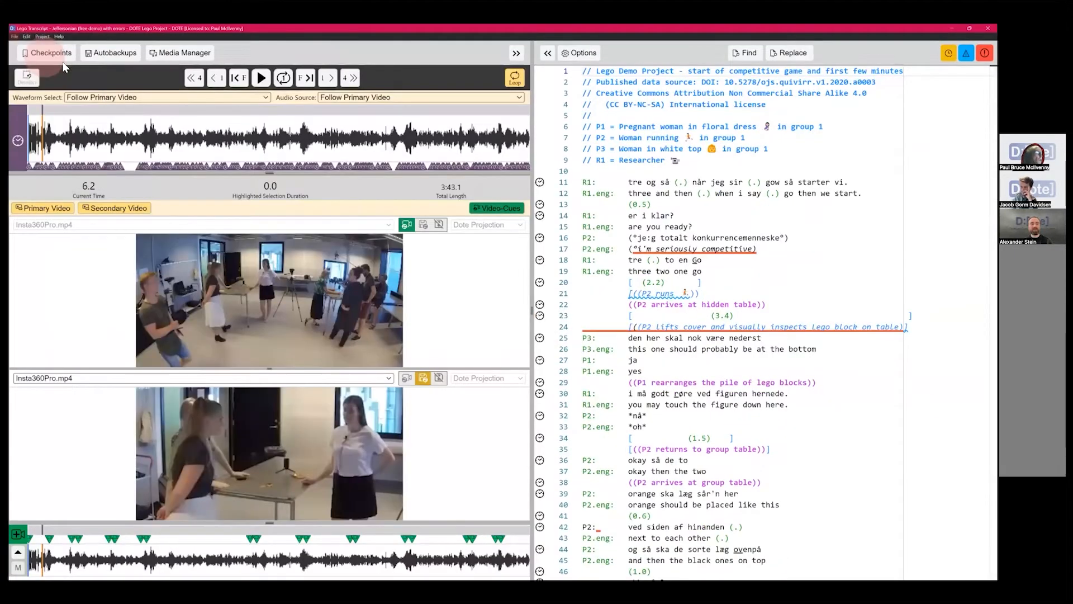
Open the transcript "Lego Transcript - Mondadaian (PRO multivideo) Student 1 minute" and go to around line 172
key(ctrl+o)
click(864, 204)
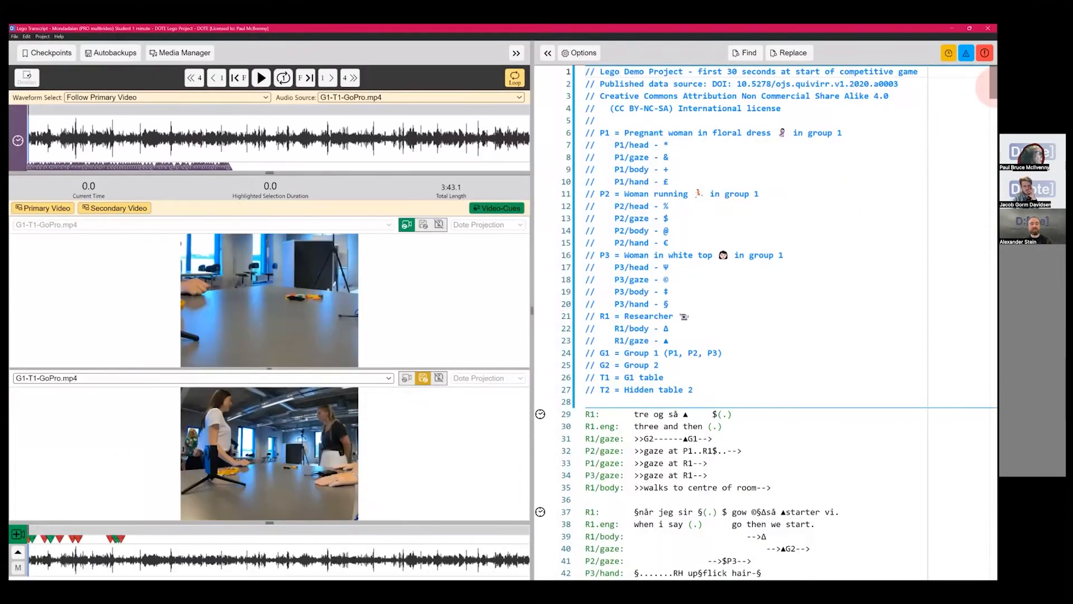
drag(990, 104, 986, 222)
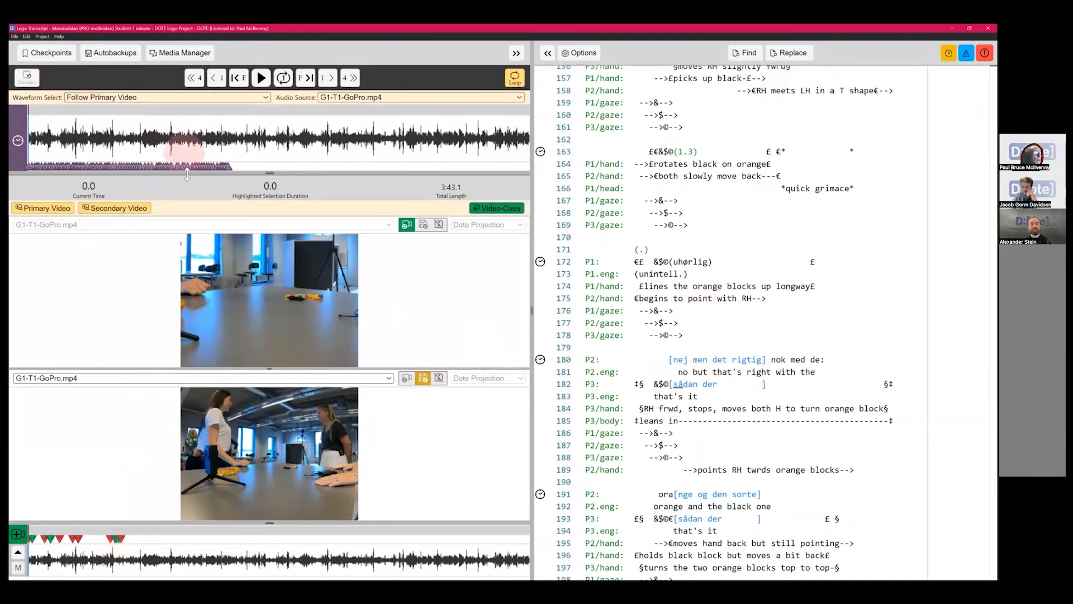
Activate the media files Insta360Pro.mp4, G1-T1-YI360.mp4 and Panasonic2D.mp4 for the transcript
click(190, 53)
click(283, 292)
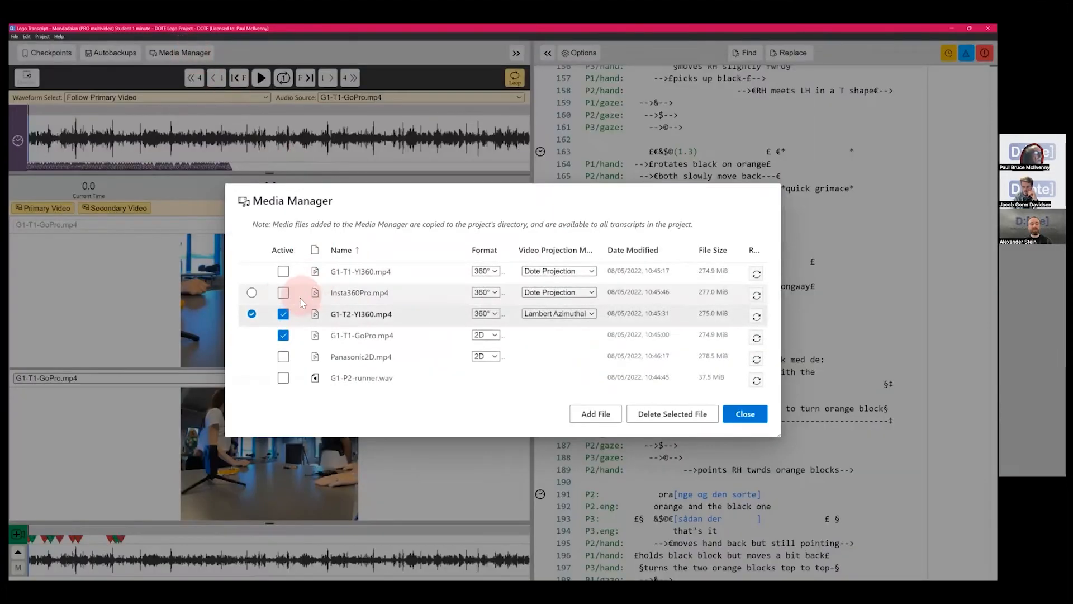
click(285, 272)
click(283, 272)
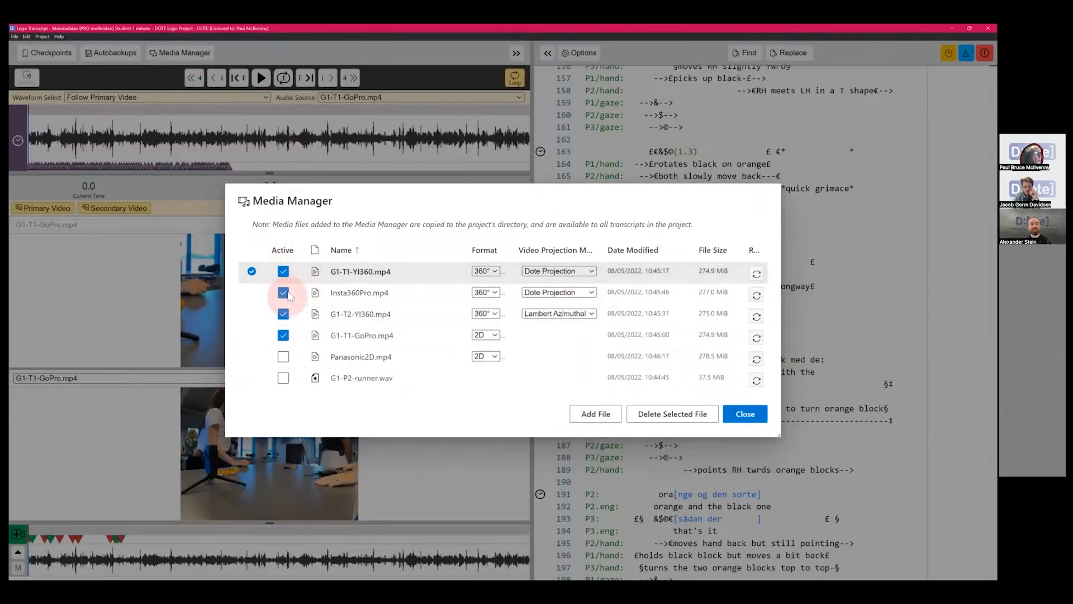
click(283, 356)
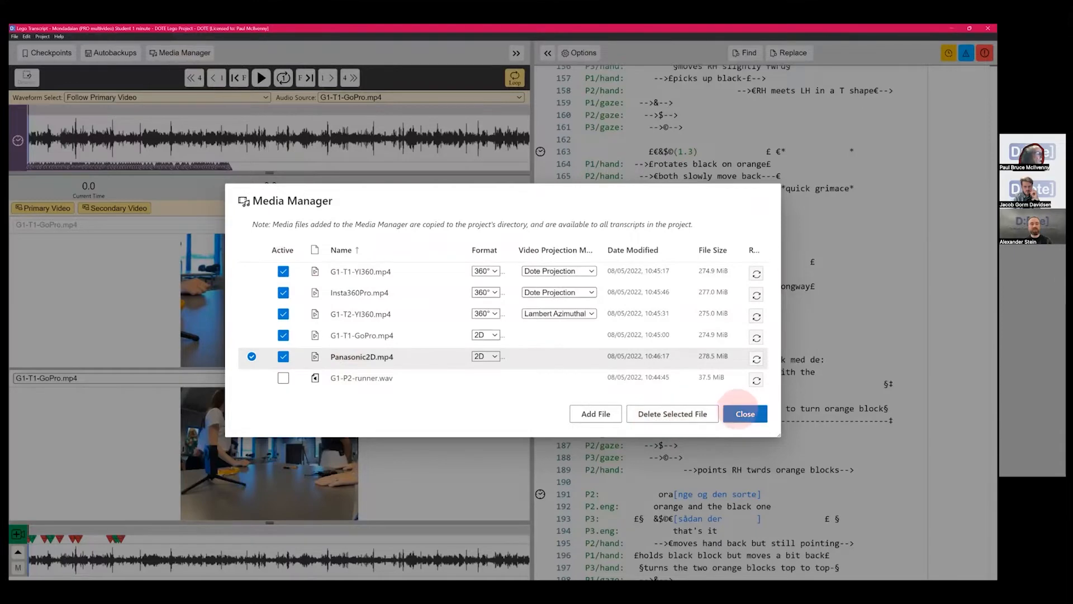
click(746, 414)
Review the student transcript's checkpoint history and the changes since the last checkpoint, and return to the transcript
click(51, 53)
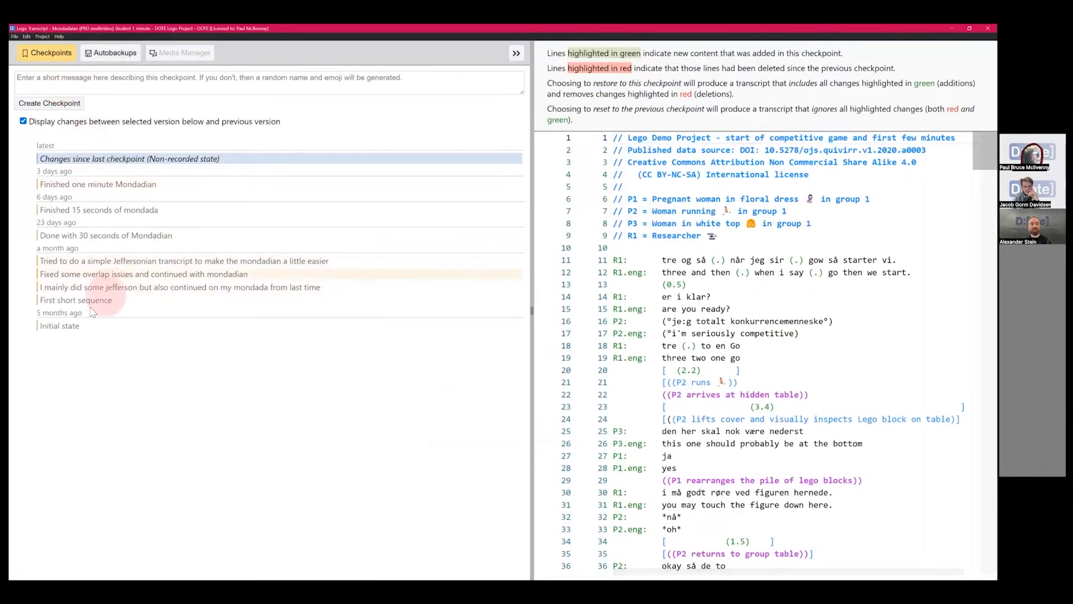
click(107, 308)
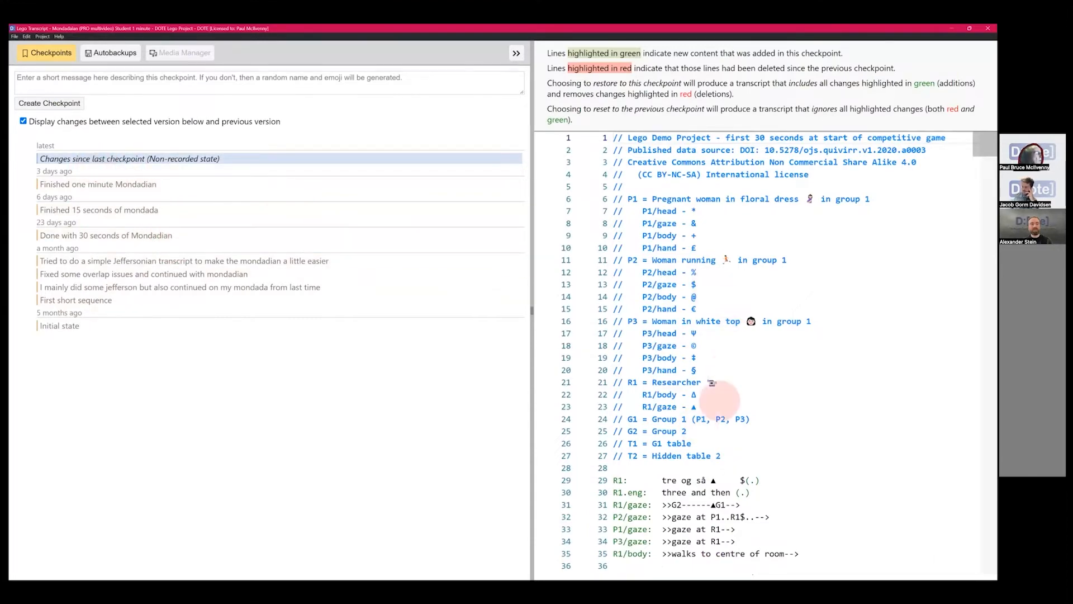
drag(984, 144, 973, 315)
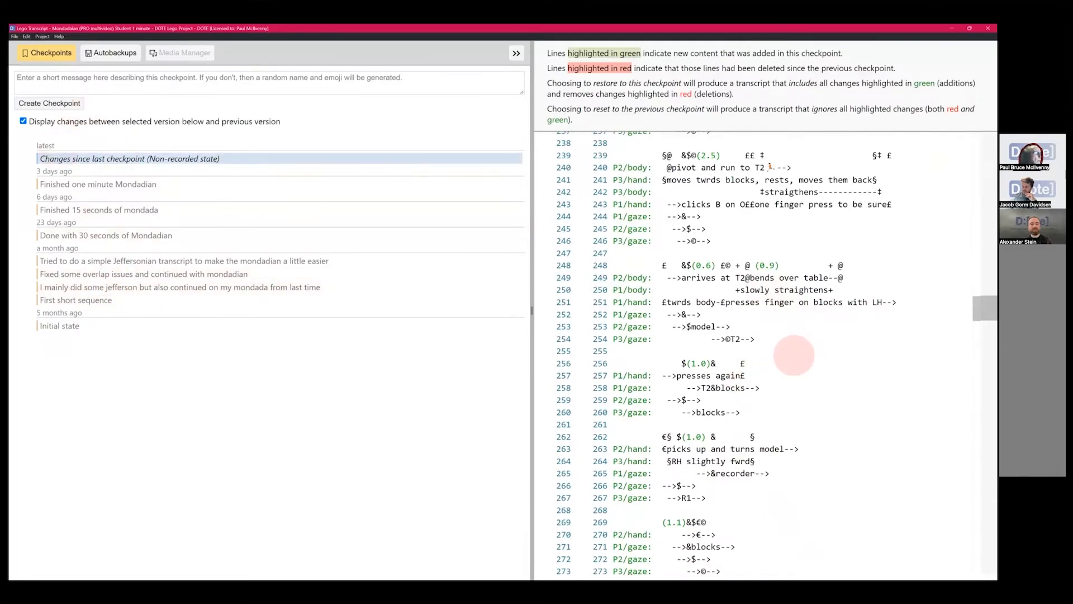
click(46, 55)
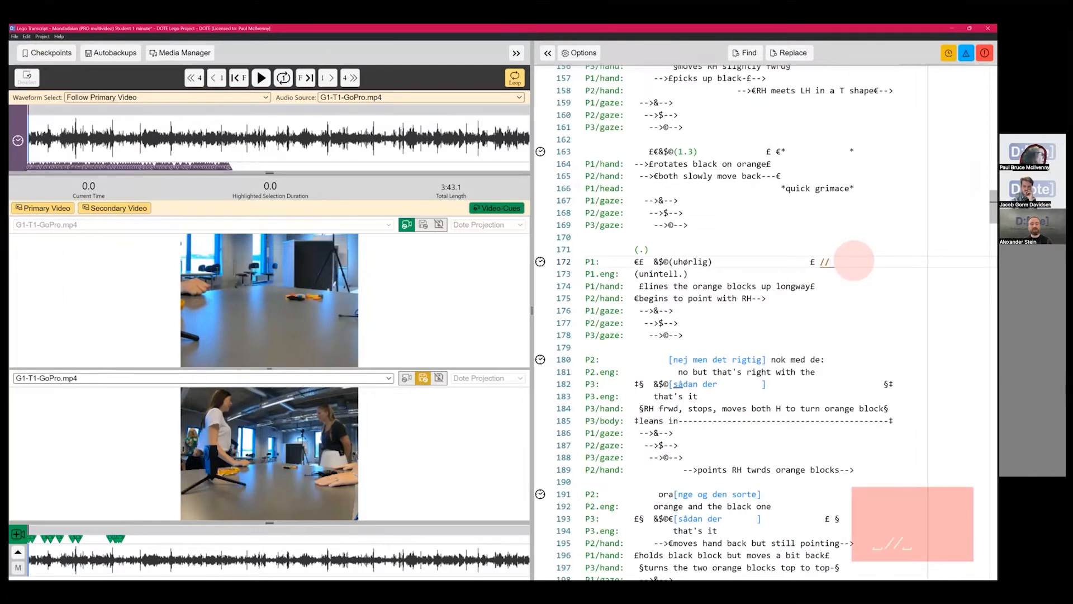
Add the comment "// I prefer" at the end of line 172
text(// I pt)
key(BackSpace)
text(refer)
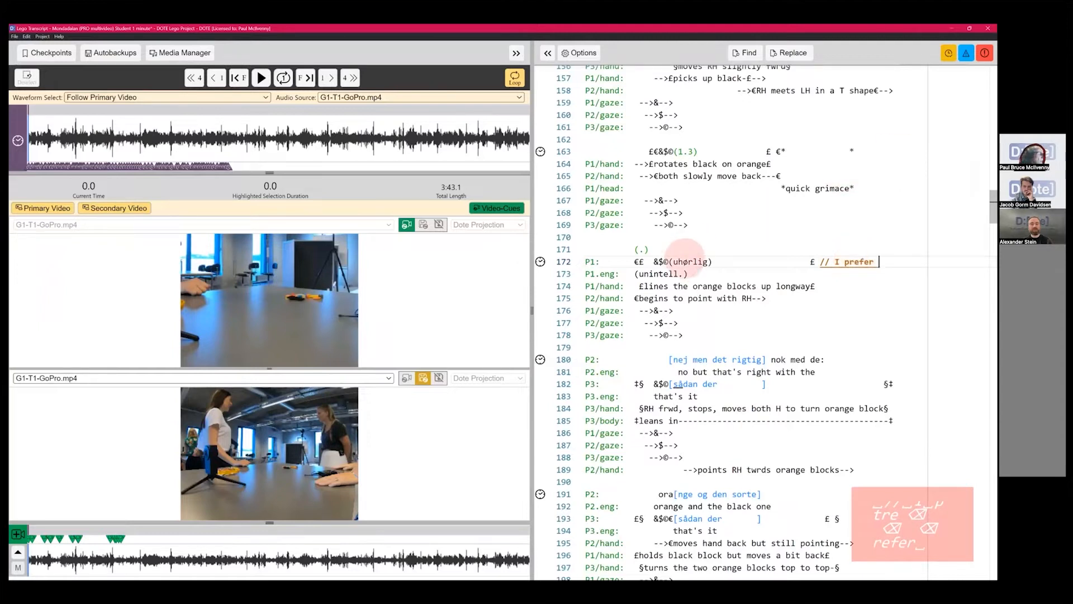
Open the transcript "Lego Transcript - Jeffersonian (PRO multivideo)" from DOTE Lego Project
click(15, 37)
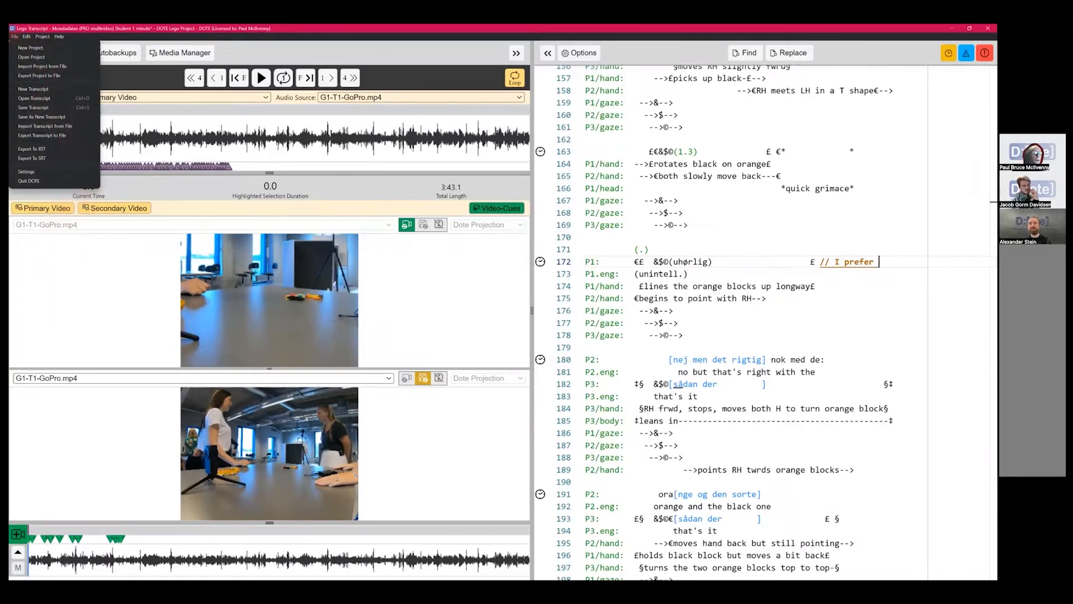
click(84, 316)
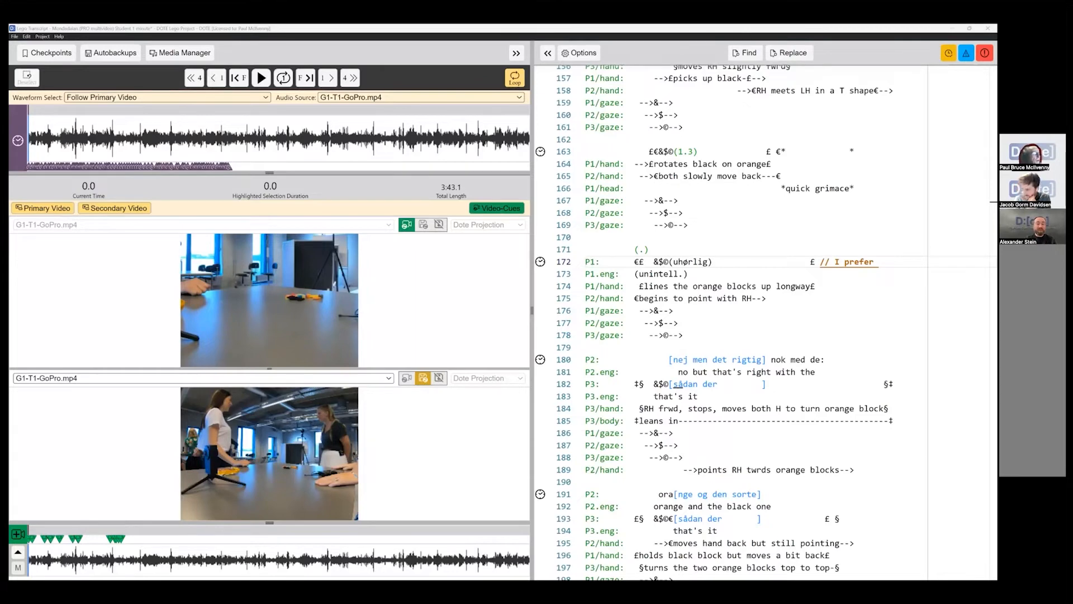
click(14, 46)
click(15, 37)
click(49, 59)
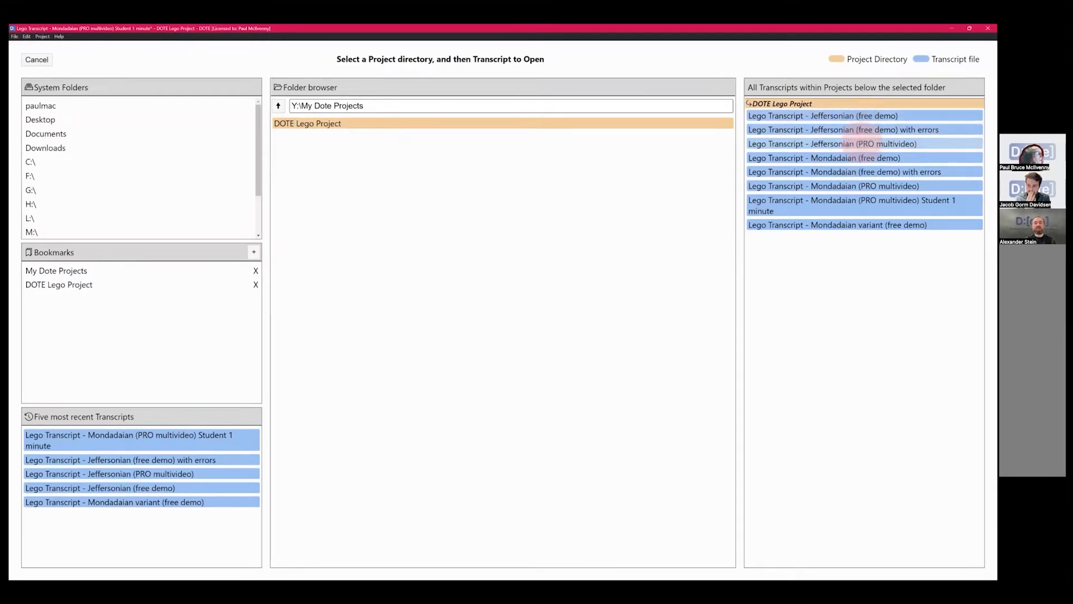
click(861, 143)
click(491, 314)
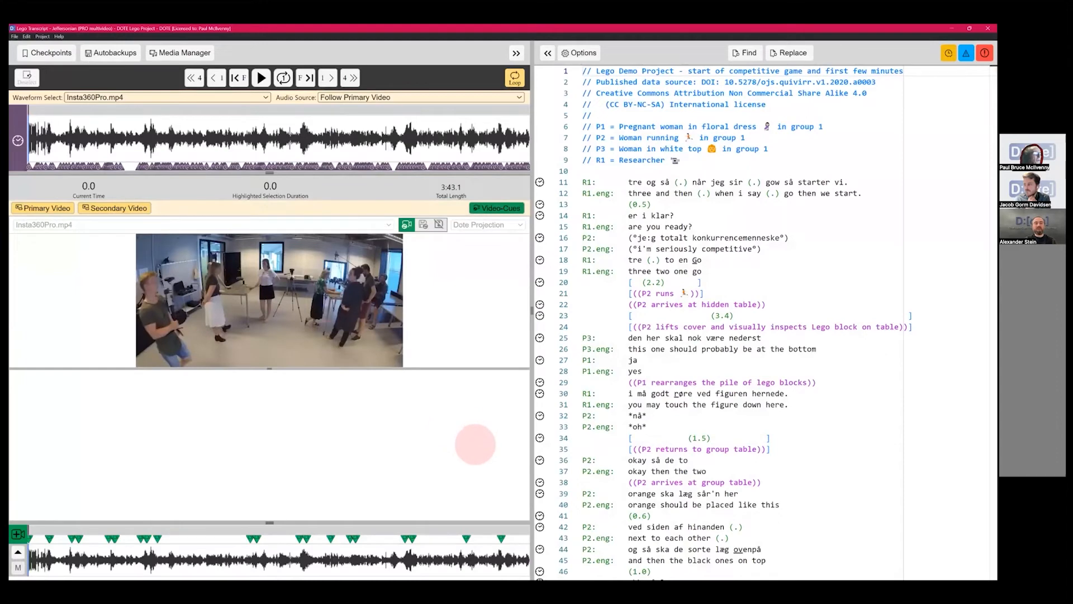
Hide the secondary video and review the transcript's media files, formats and projections in the Media Manager
click(114, 210)
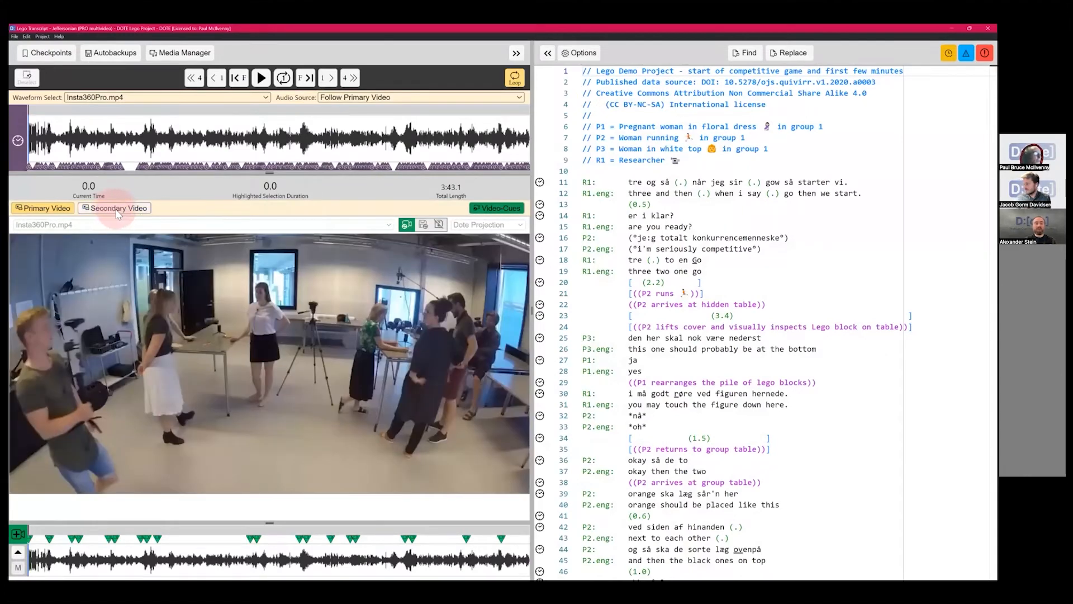
click(166, 53)
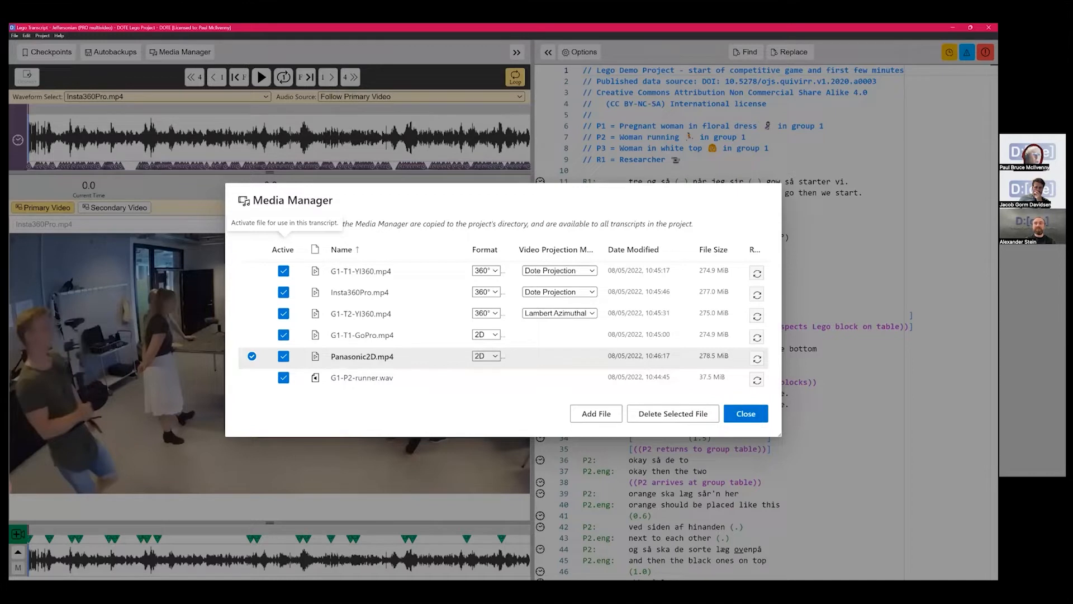
key(alt+Tab)
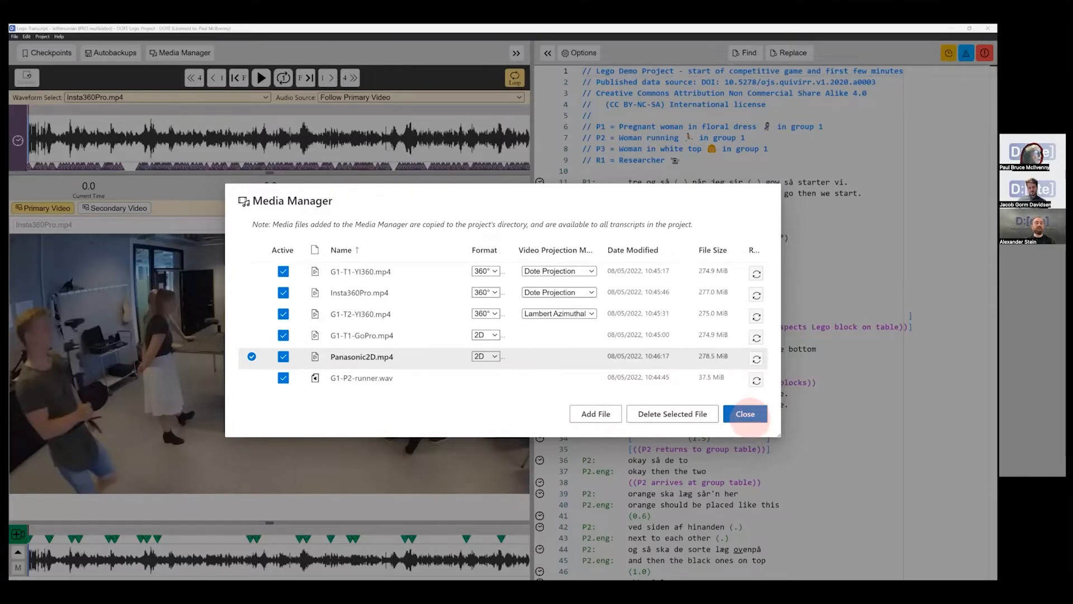
click(746, 414)
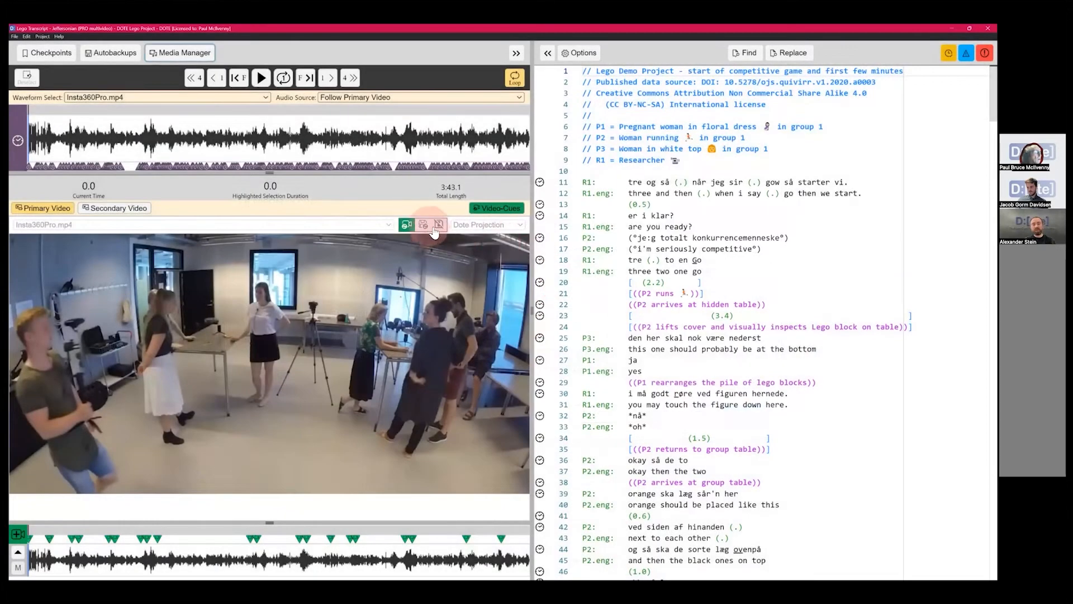
Unlock the primary video Insta360Pro.mp4 from the video cues and explore the room in Equirectangular projection
click(440, 225)
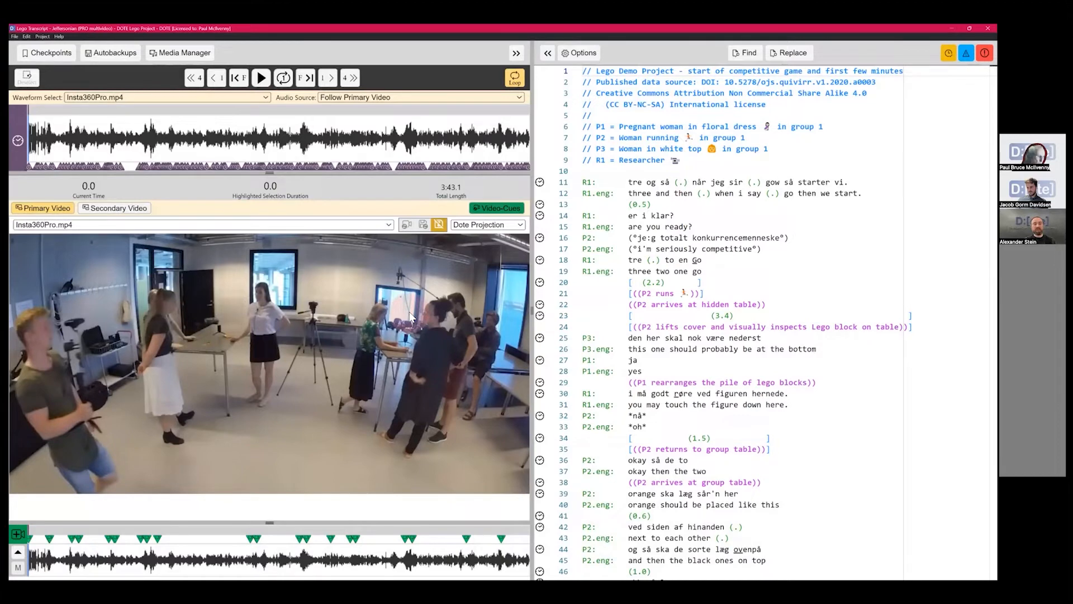
drag(348, 345, 339, 369)
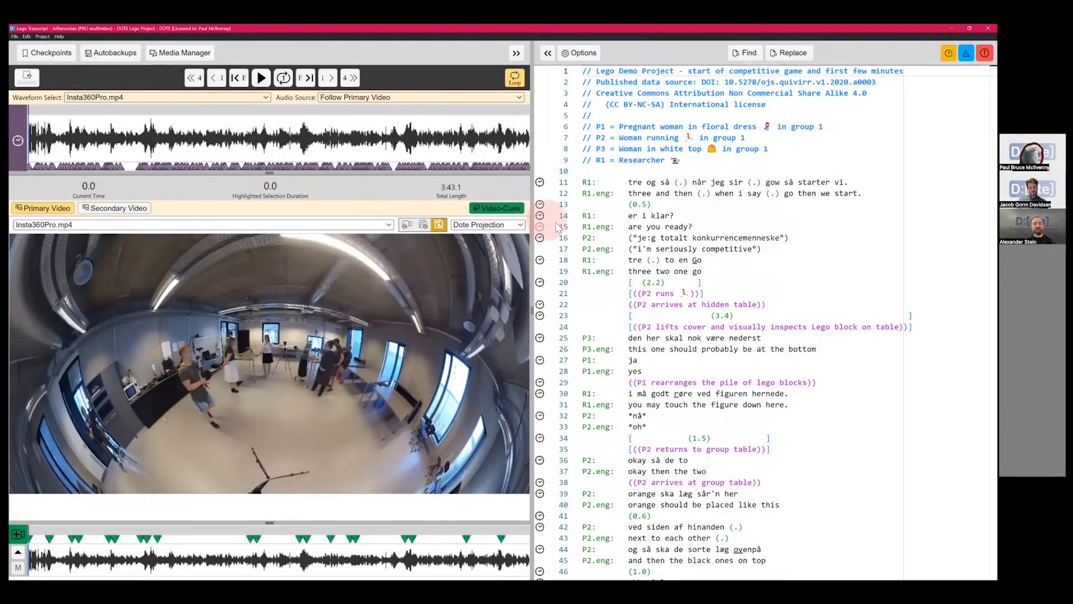
click(515, 225)
click(489, 240)
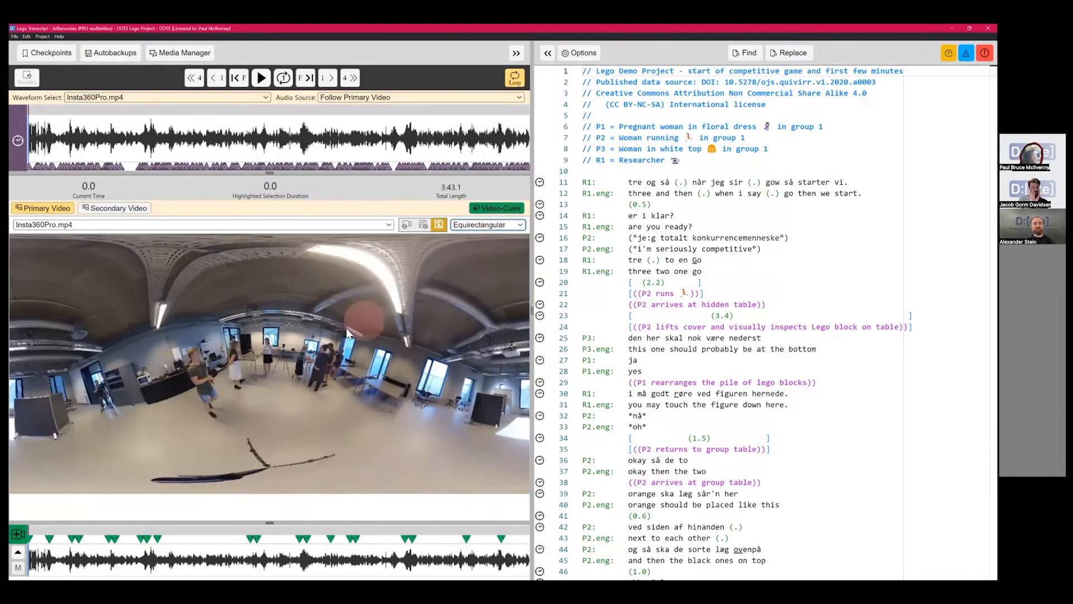
drag(312, 375, 295, 460)
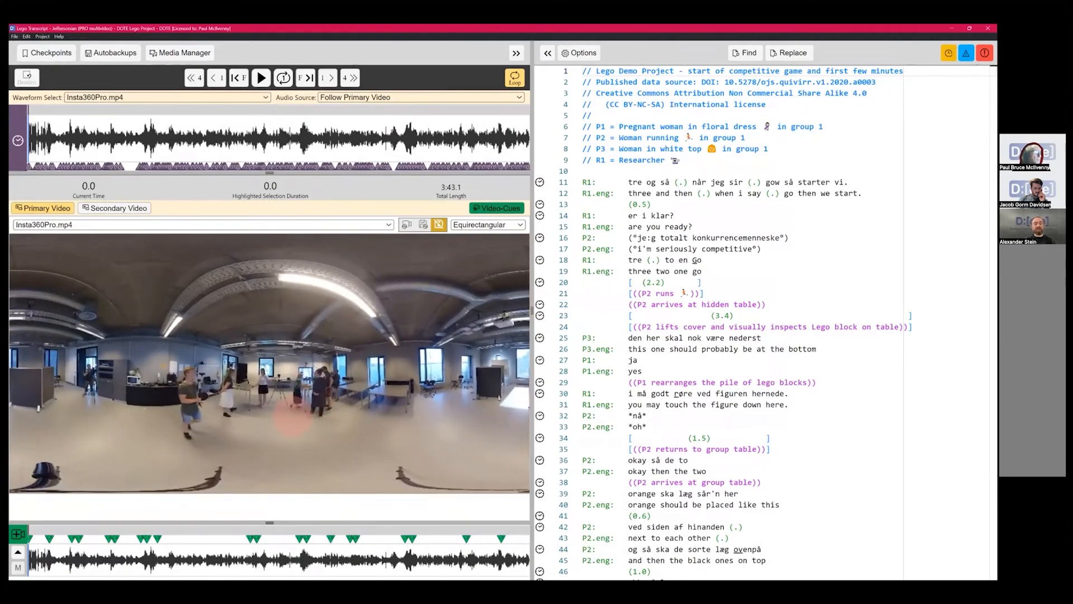
click(492, 238)
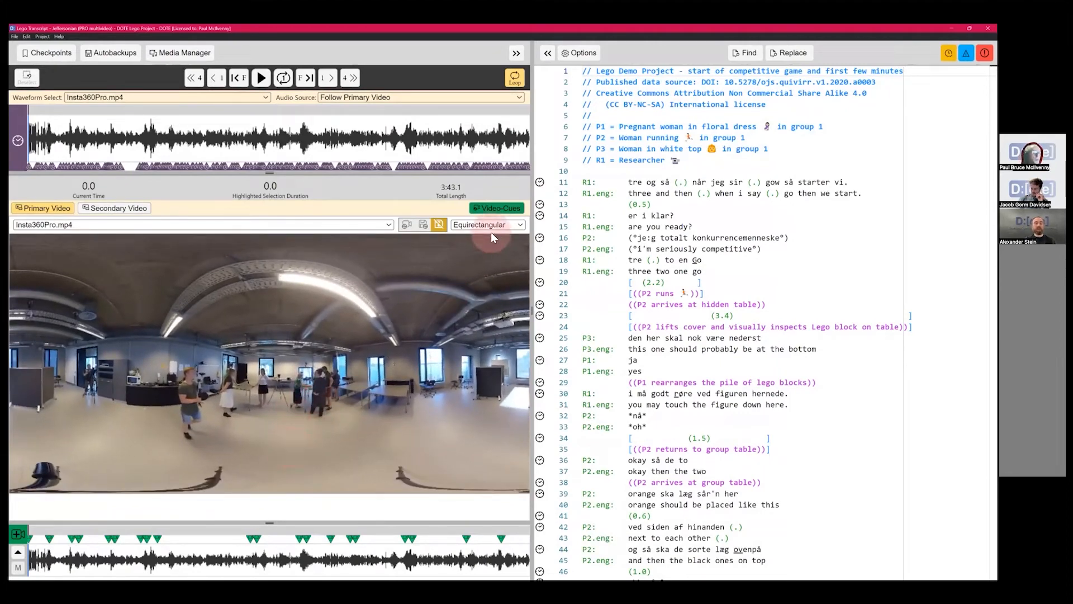
scroll(288, 369, up, 3)
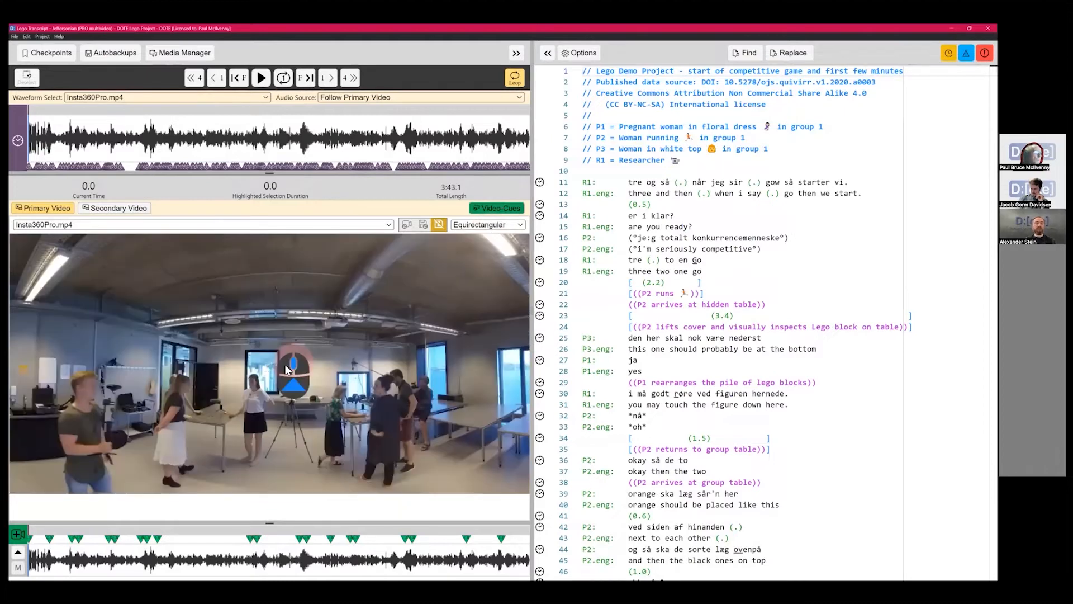
drag(286, 369, 362, 313)
scroll(298, 345, down, 2)
scroll(298, 345, down, 3)
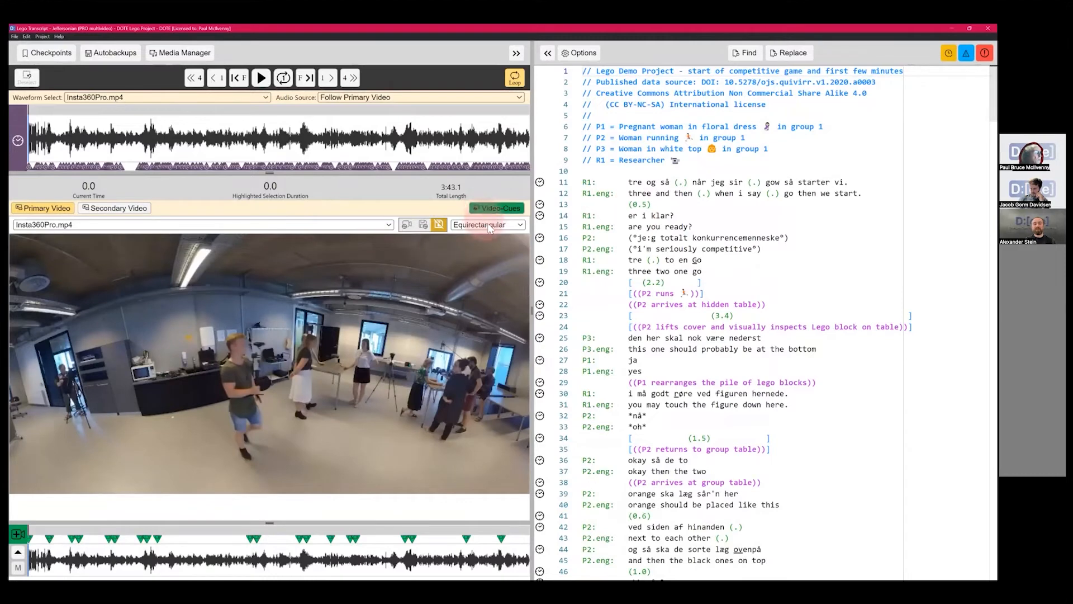
drag(270, 370, 313, 347)
Compare the primary video in Dote Projection and Lambert Azimuthal, looking around the room in each
click(487, 225)
click(480, 253)
drag(227, 339, 228, 368)
click(480, 225)
click(476, 245)
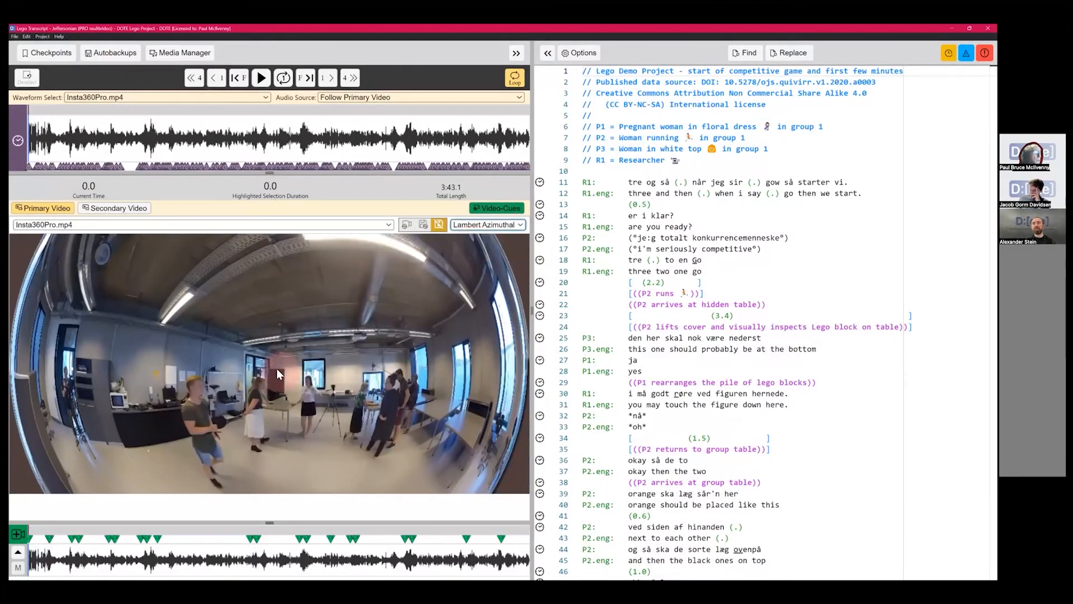
drag(273, 365, 280, 346)
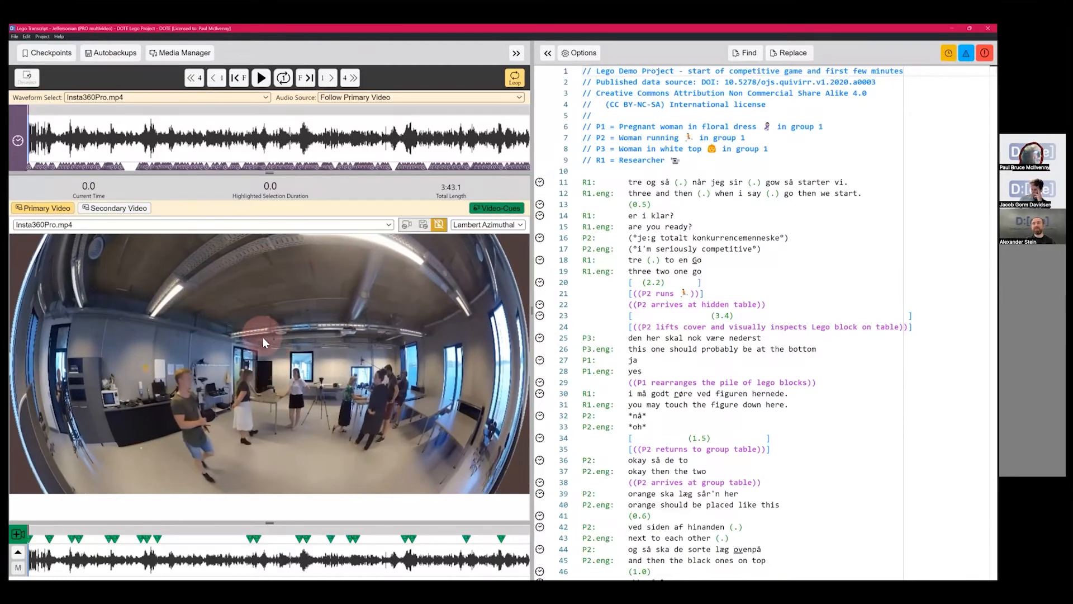
click(290, 337)
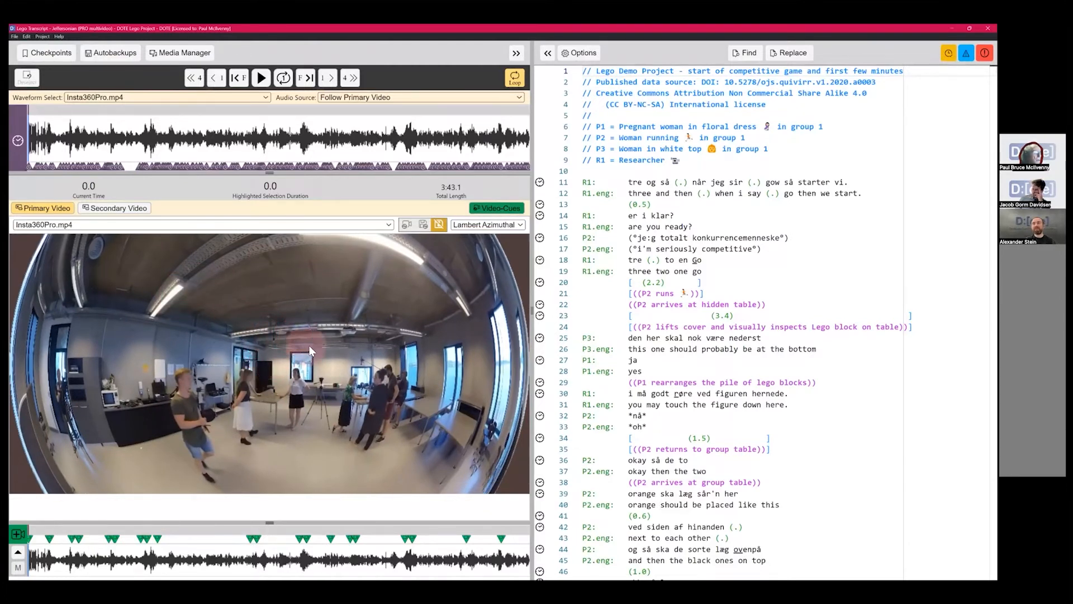
Set the primary video back to Dote Projection and let it follow the video cues again
click(482, 225)
click(480, 252)
click(269, 342)
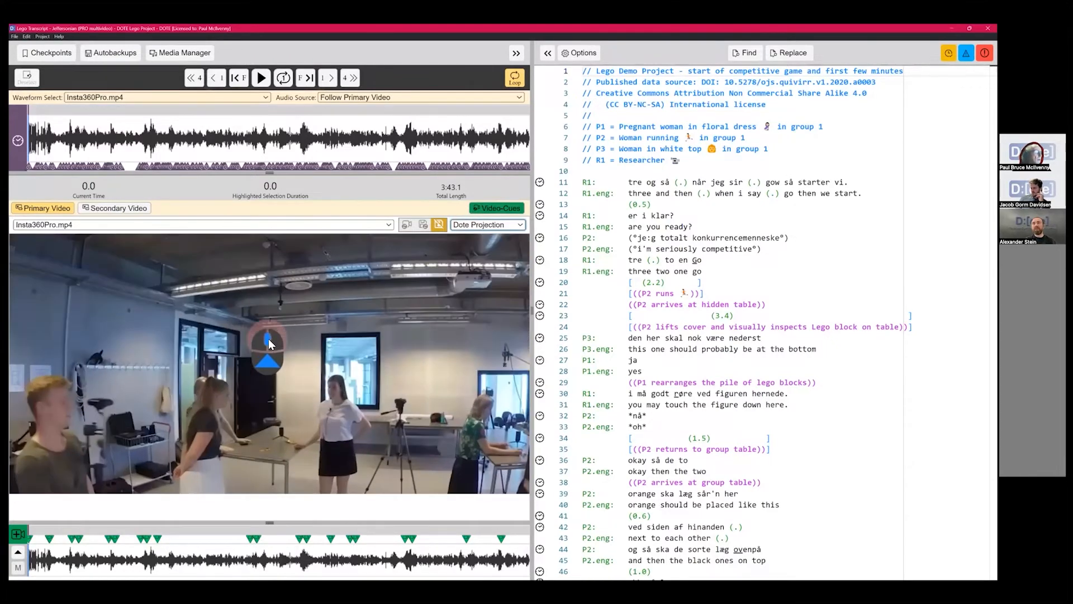
click(423, 225)
click(407, 224)
click(385, 309)
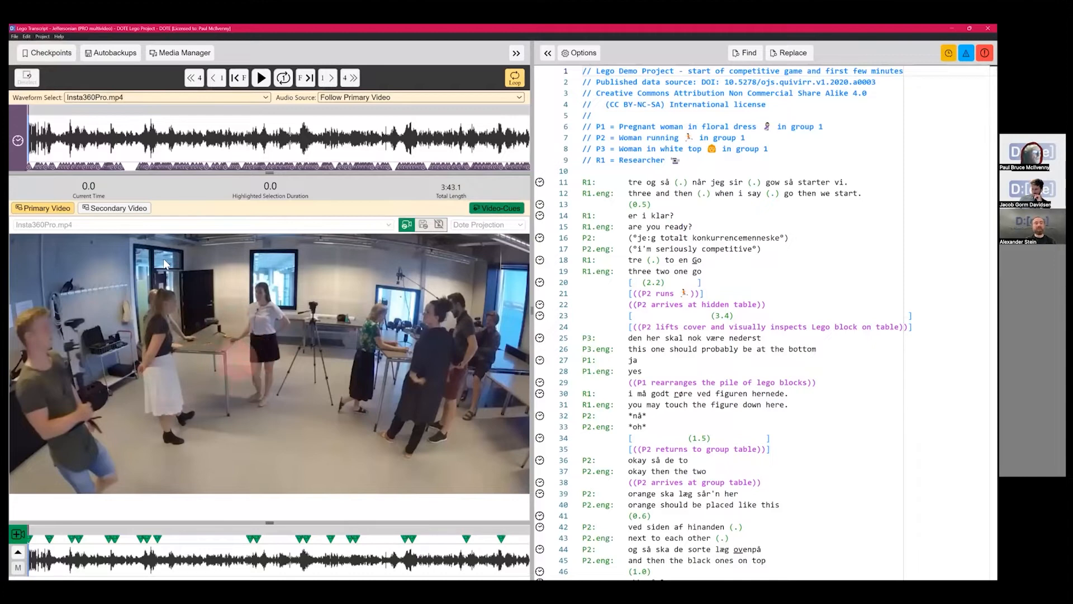
Review the Dote Settings, from backup and transcript defaults to keyboard shortcuts and FFmpeg support, and close them
click(14, 36)
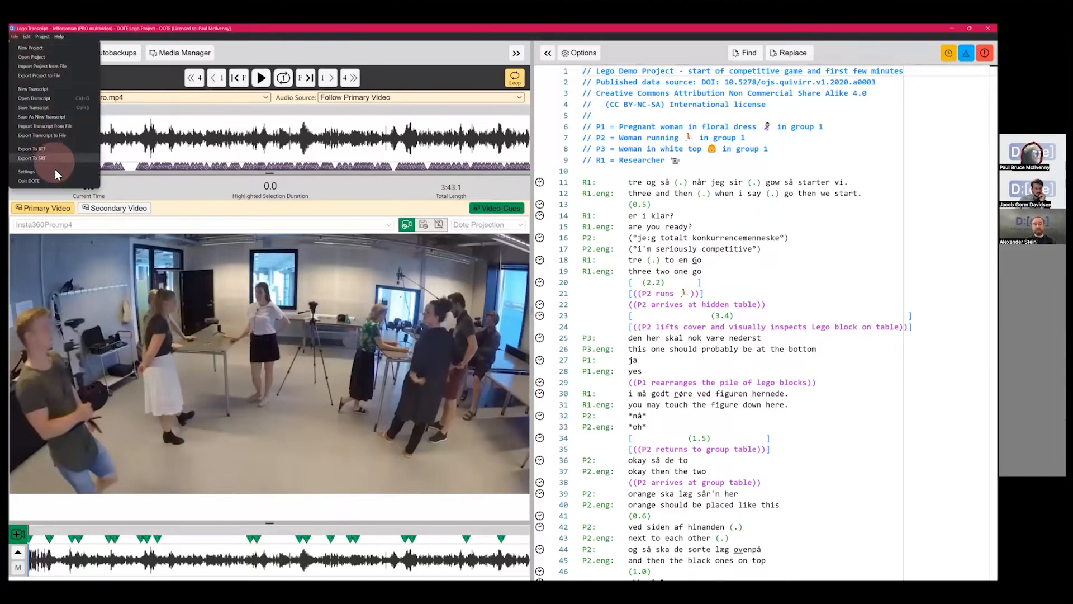
click(49, 172)
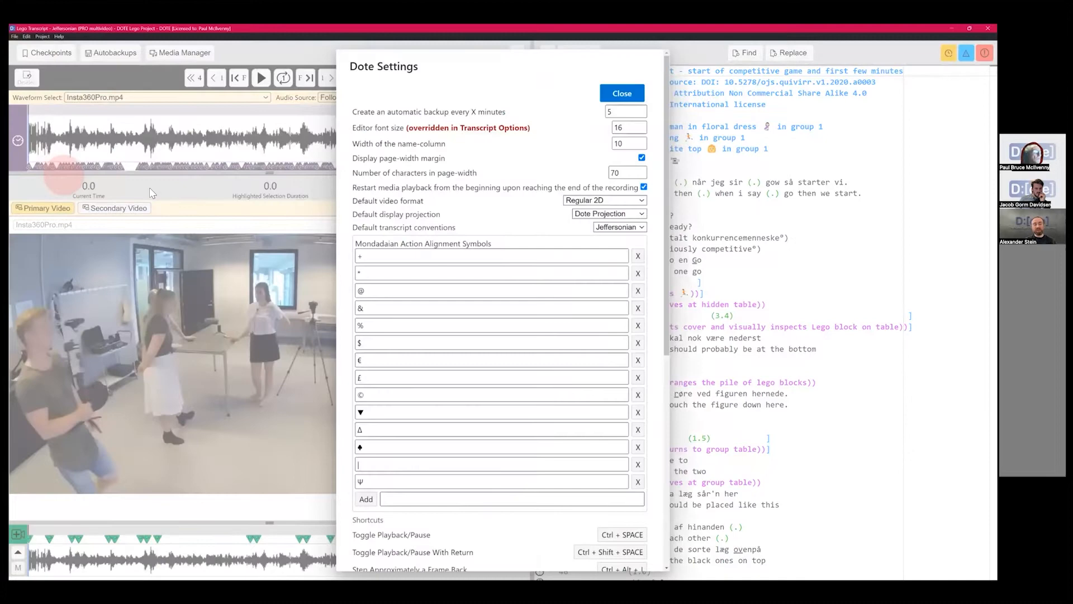
drag(666, 307, 671, 559)
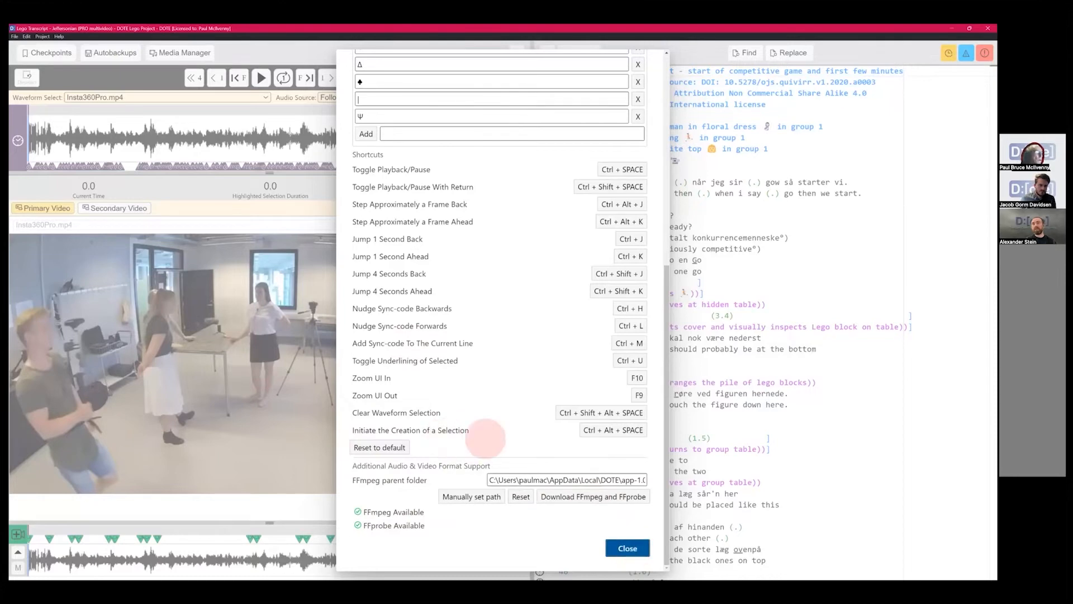
click(627, 548)
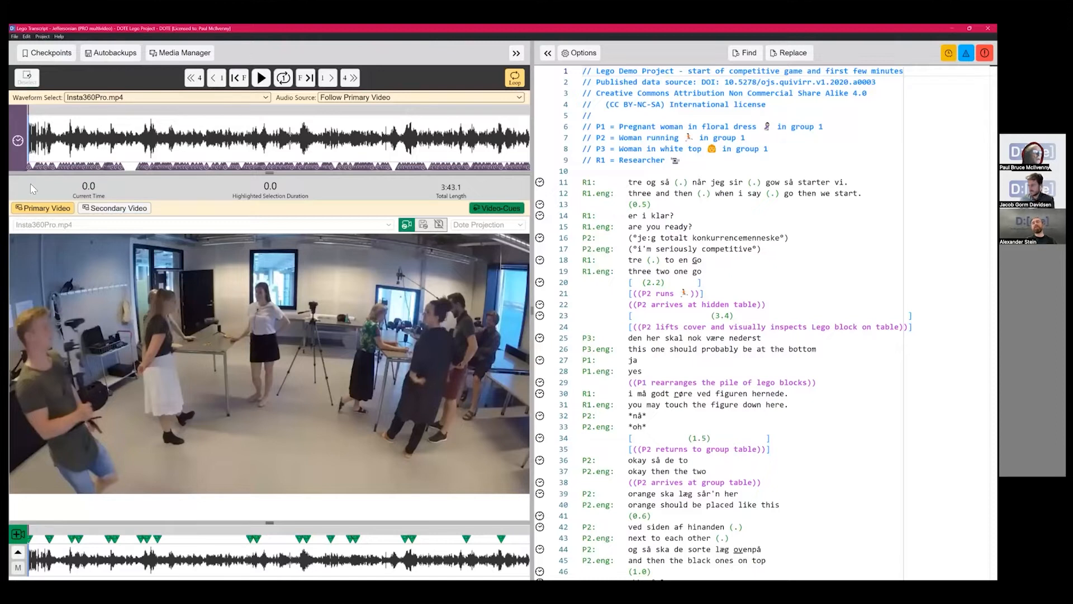
click(51, 56)
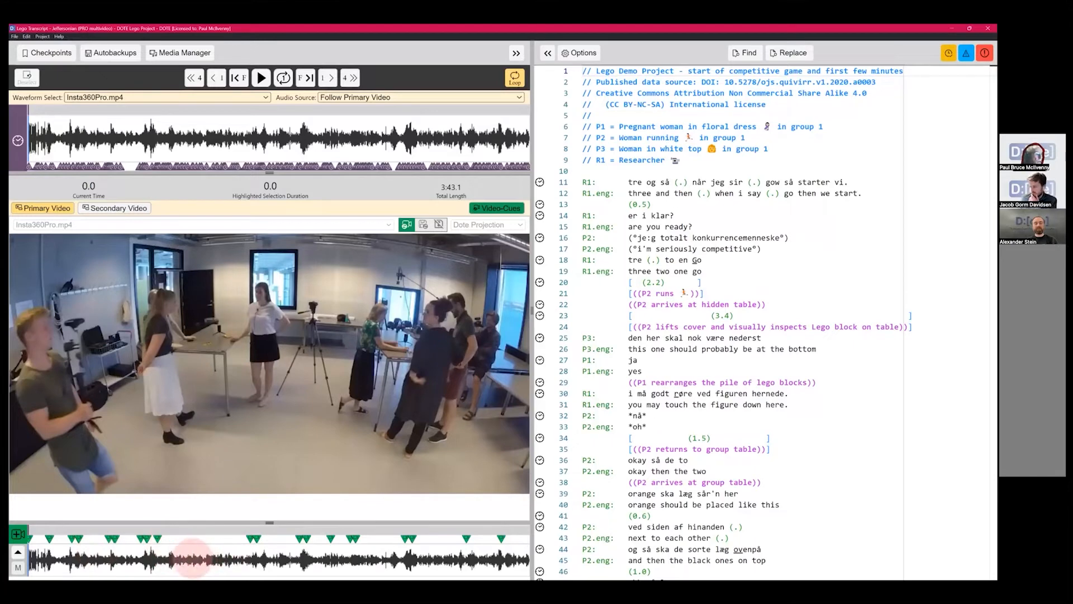
Move playback to 1:17.1, show the secondary video and set it to G1-T1-GoPro.mp4
click(189, 556)
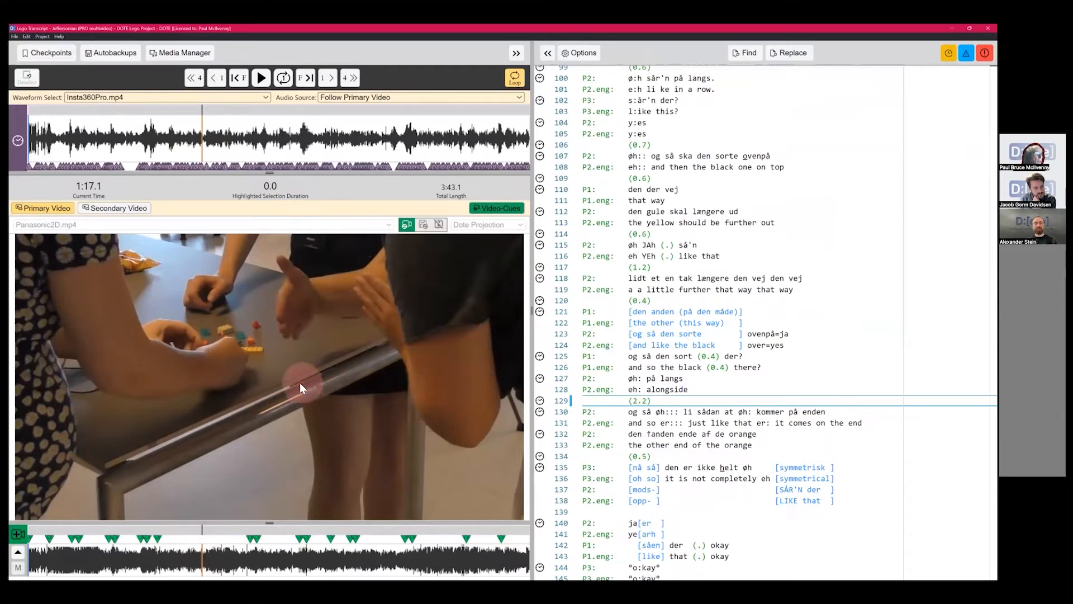
click(117, 209)
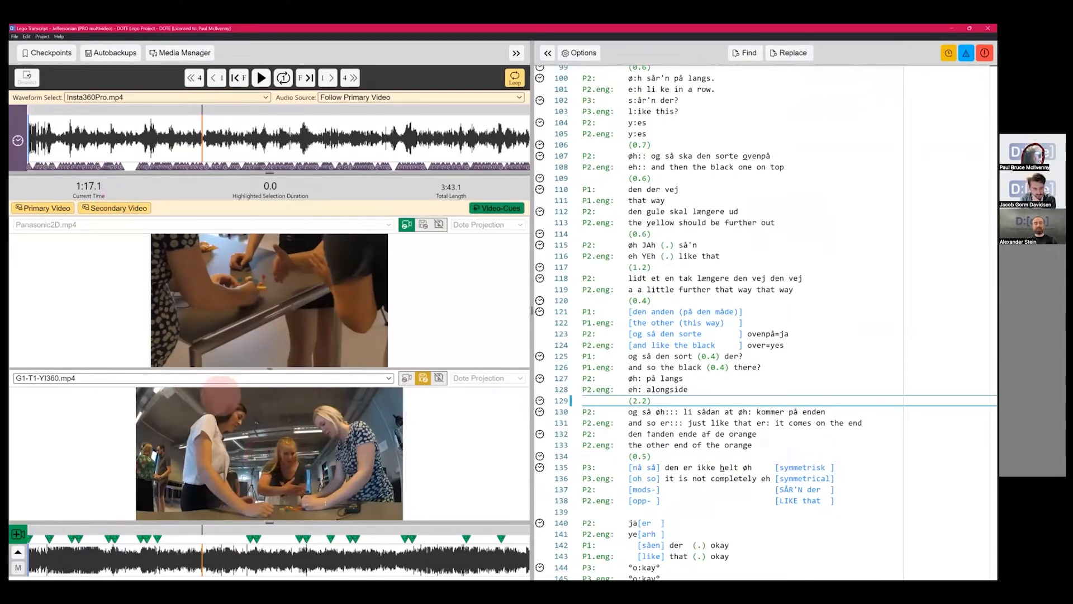
click(173, 379)
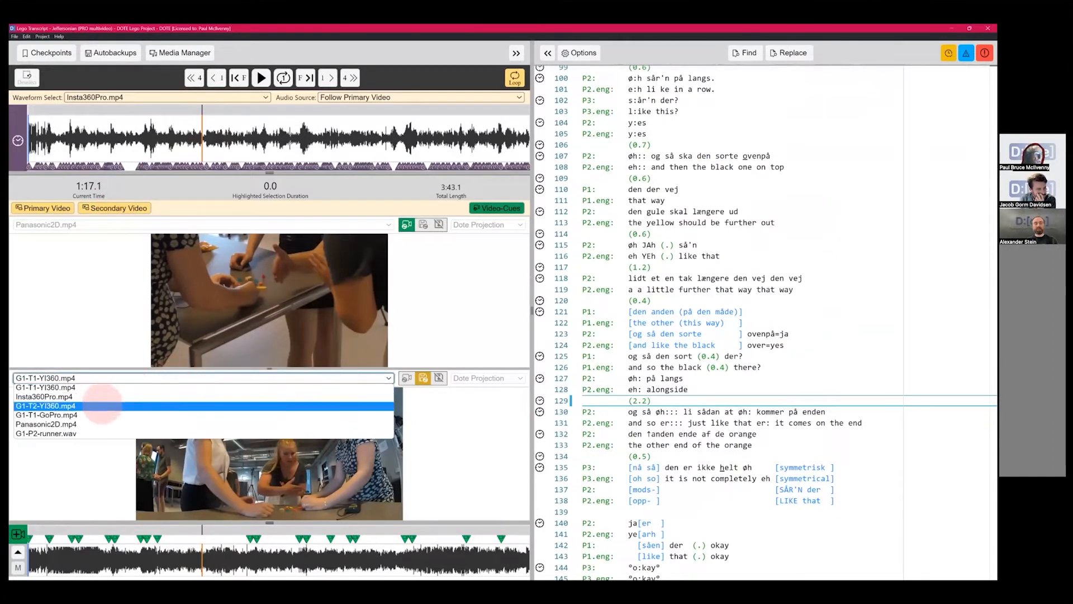
click(89, 425)
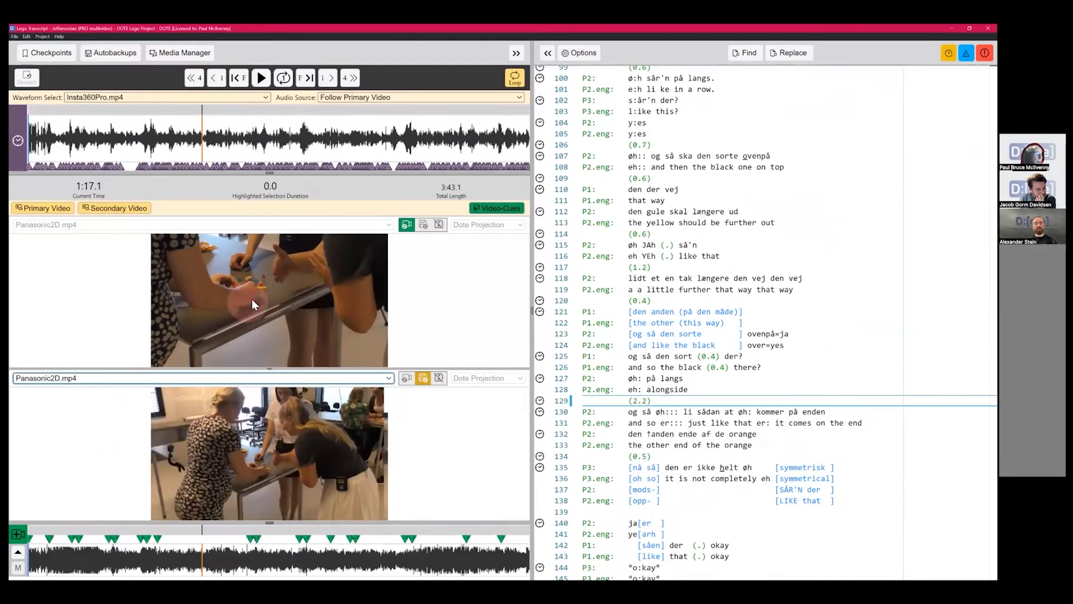
click(109, 376)
click(103, 383)
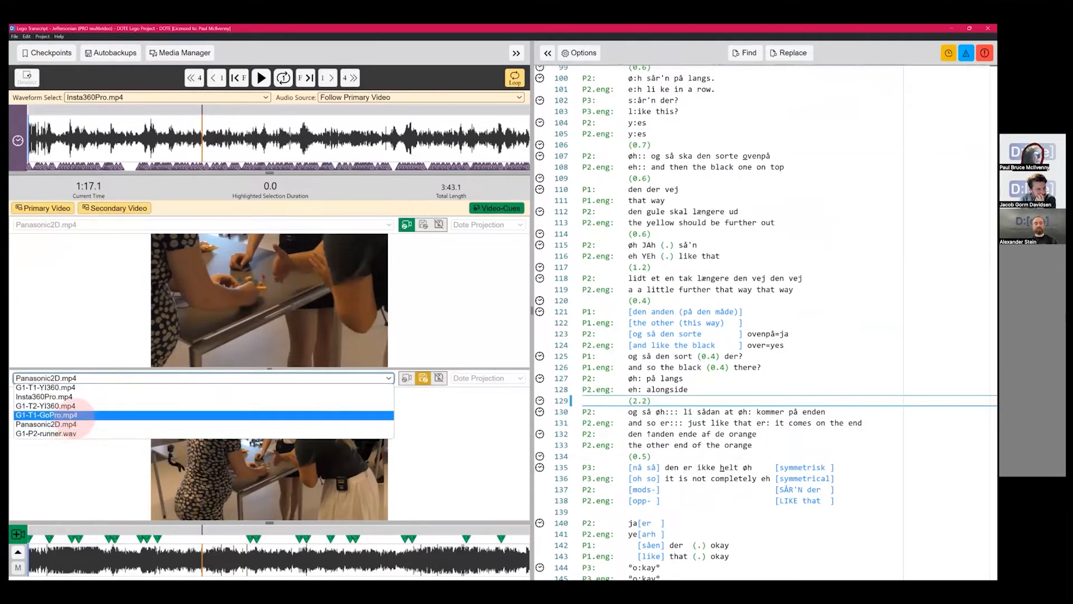
click(71, 417)
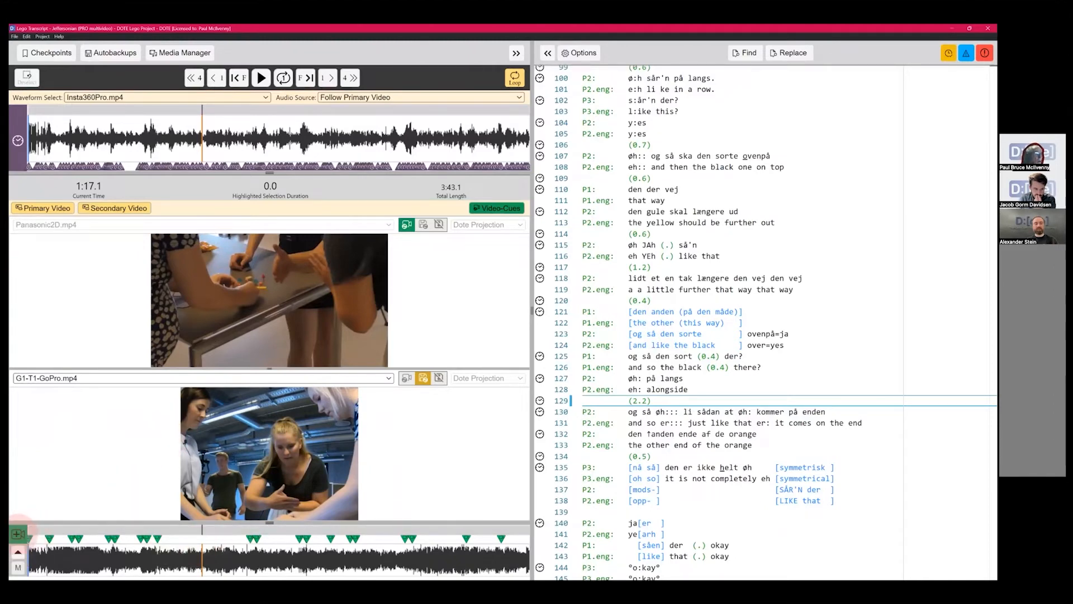
Add a video cue at 1:17.1 that displays G1-T1-GoPro.mp4 and save it
click(17, 534)
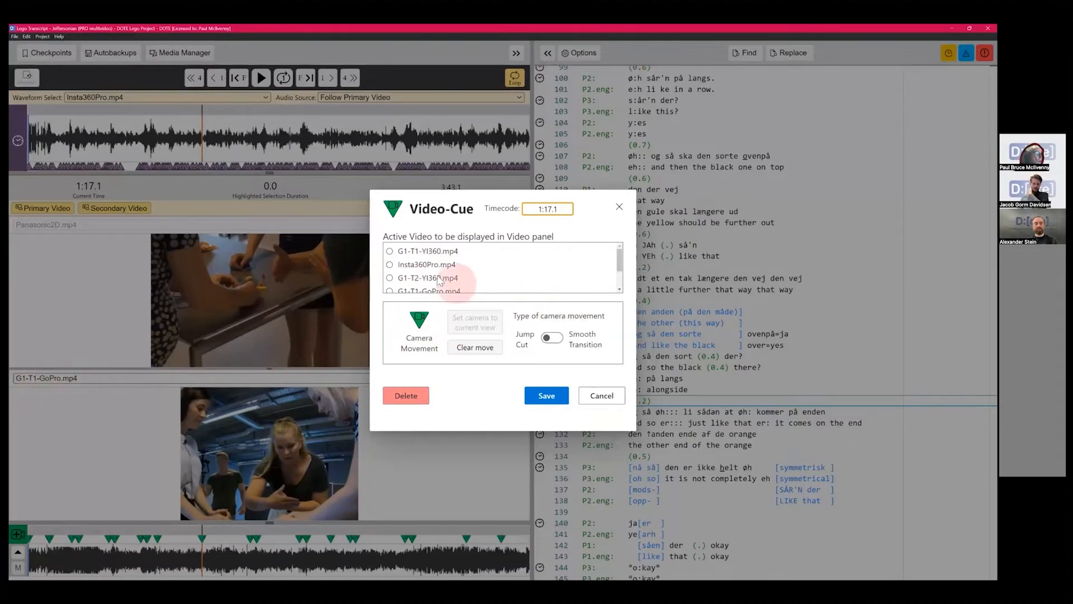
drag(620, 267, 592, 281)
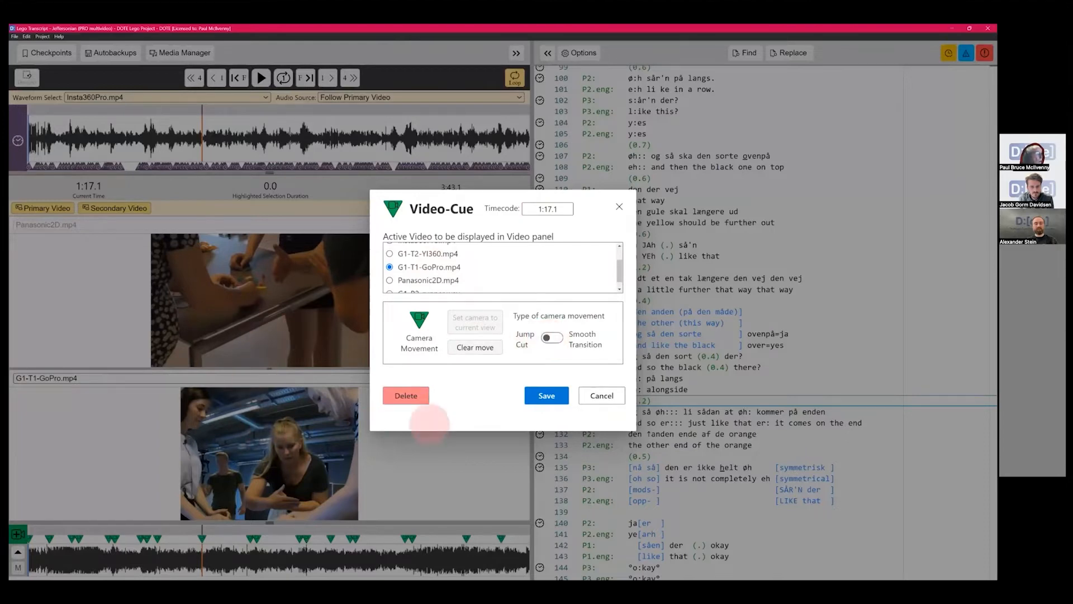
click(547, 395)
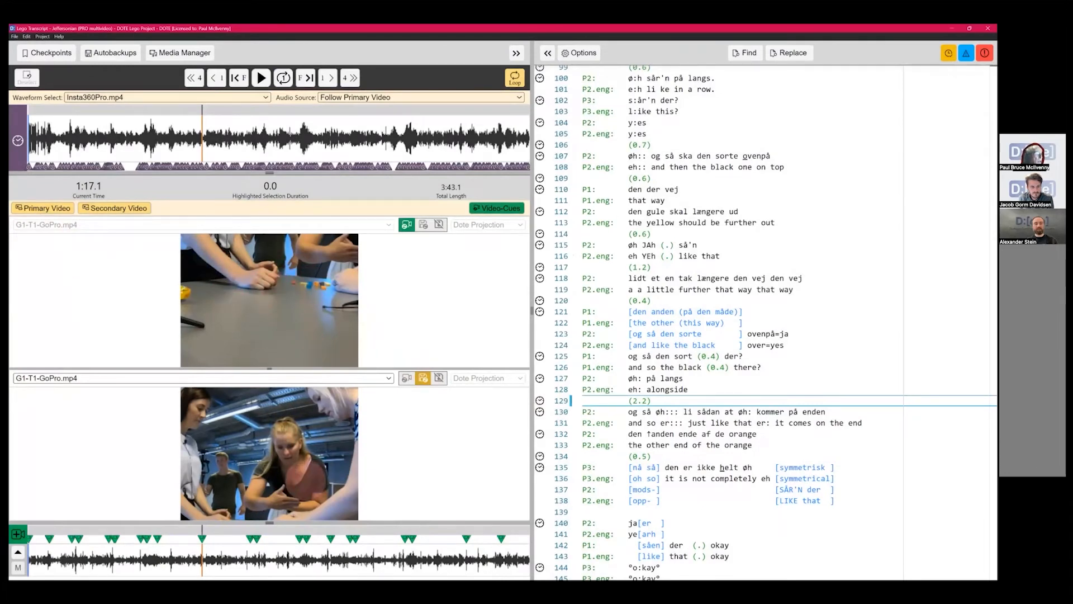
Reframe the primary video on the group at the table and save that camera view in the 1:17.1 video cue
click(288, 302)
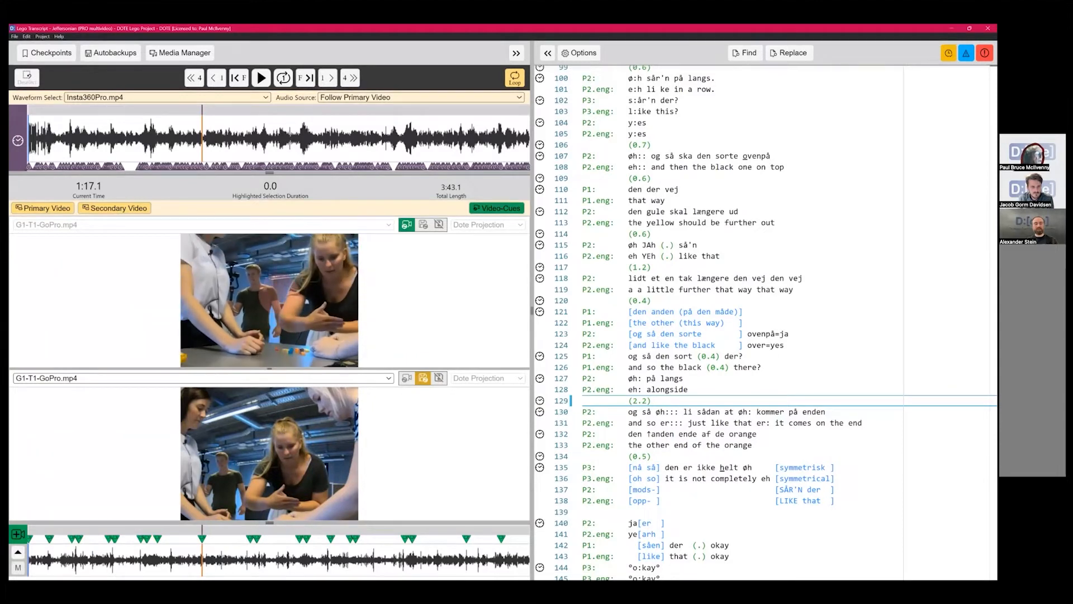
click(287, 303)
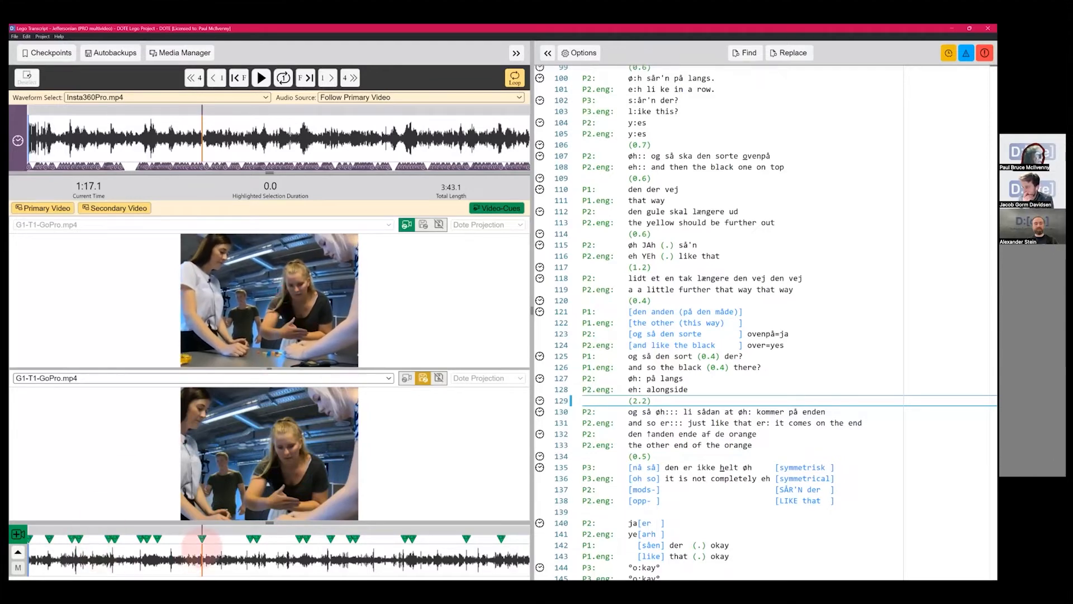
click(201, 539)
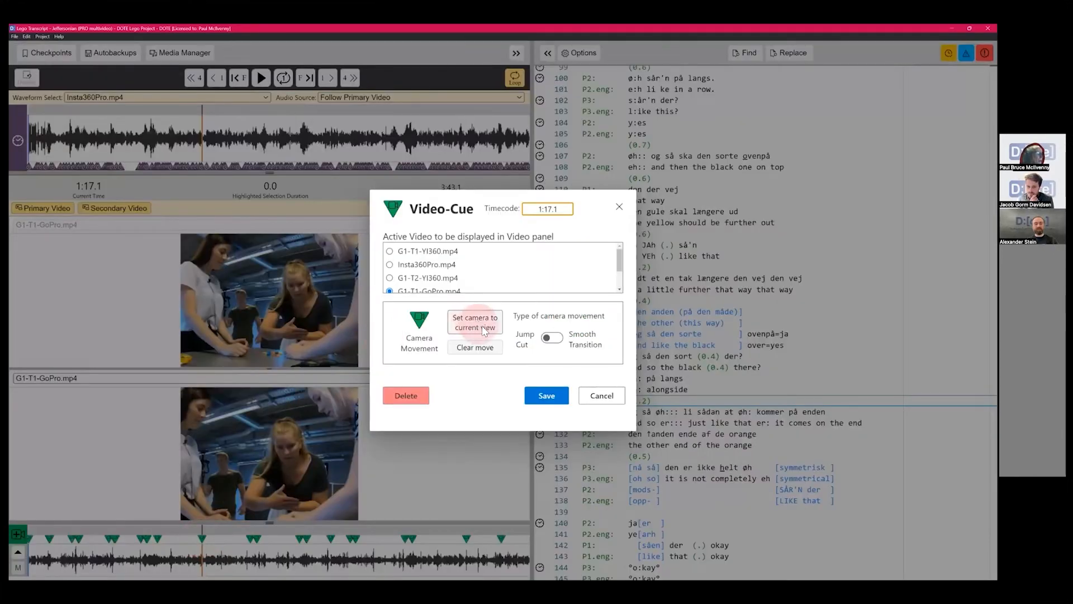
click(545, 396)
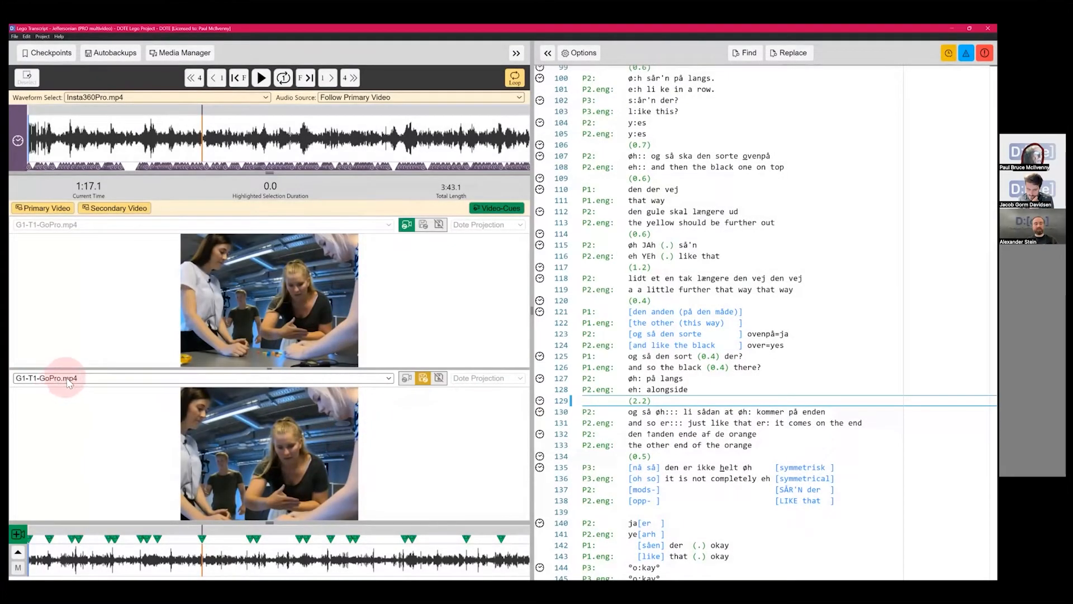
Switch the secondary video to Insta360Pro.mp4
click(49, 378)
click(79, 396)
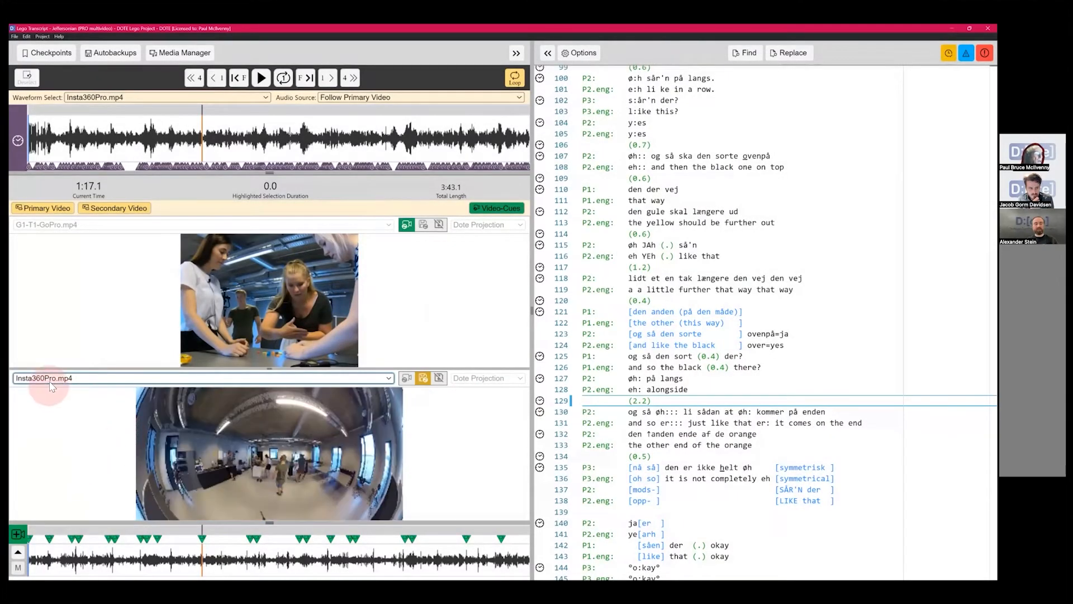
Set the secondary video to Panasonic2D.mp4 and play the recording from about 1:14 past the 1:17.1 video cue
click(52, 381)
click(65, 426)
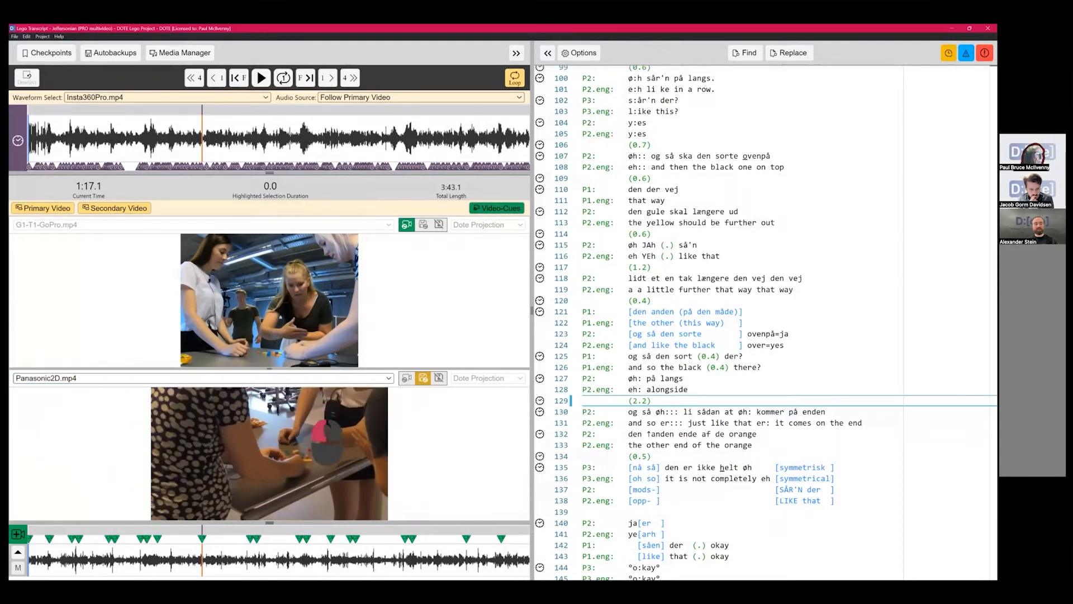
click(196, 556)
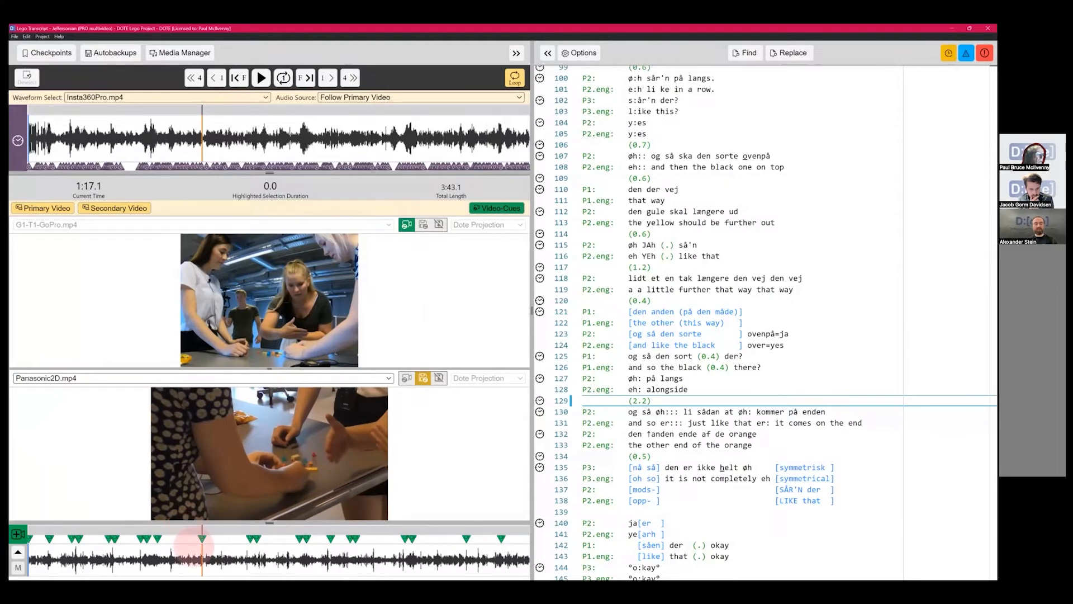
key(ctrl)
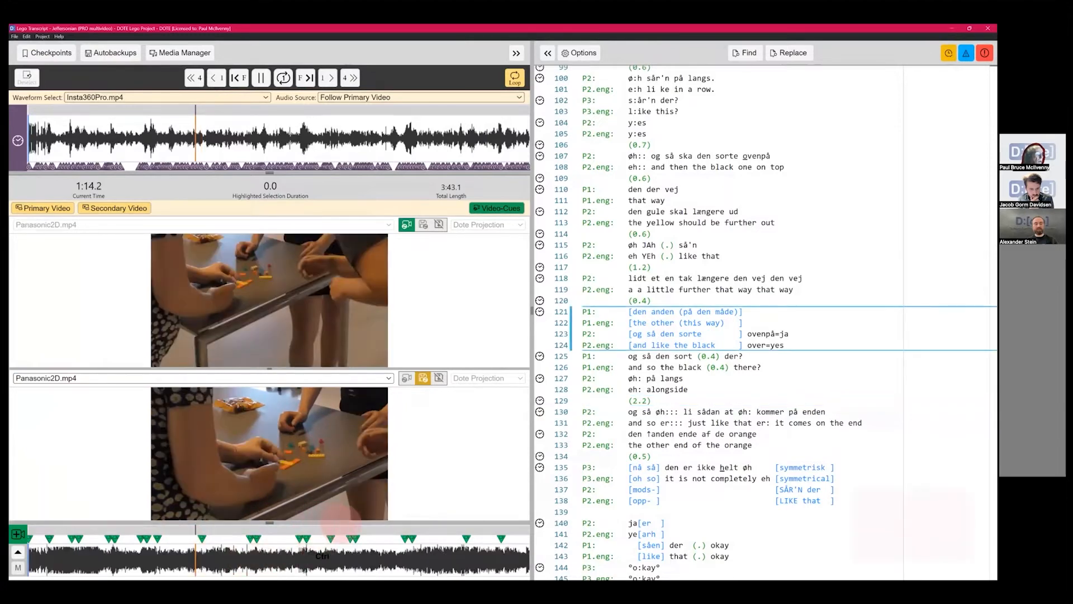
key(ctrl+space)
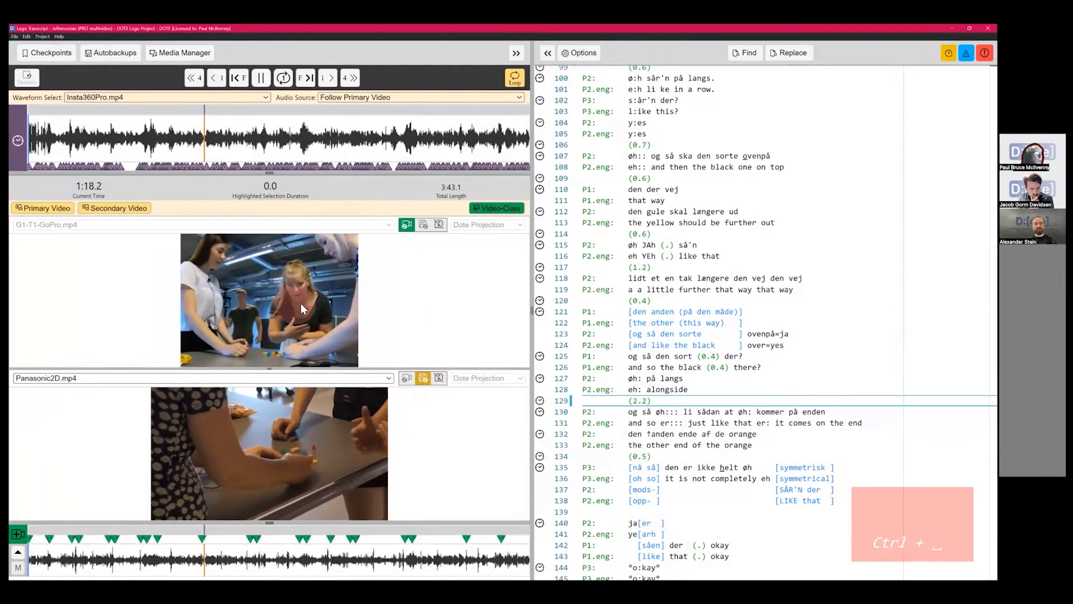
key(ctrl+space)
Replay the short passage across the 1:17.1 video cue to watch the primary video switch, and pause
click(421, 380)
click(407, 378)
click(422, 383)
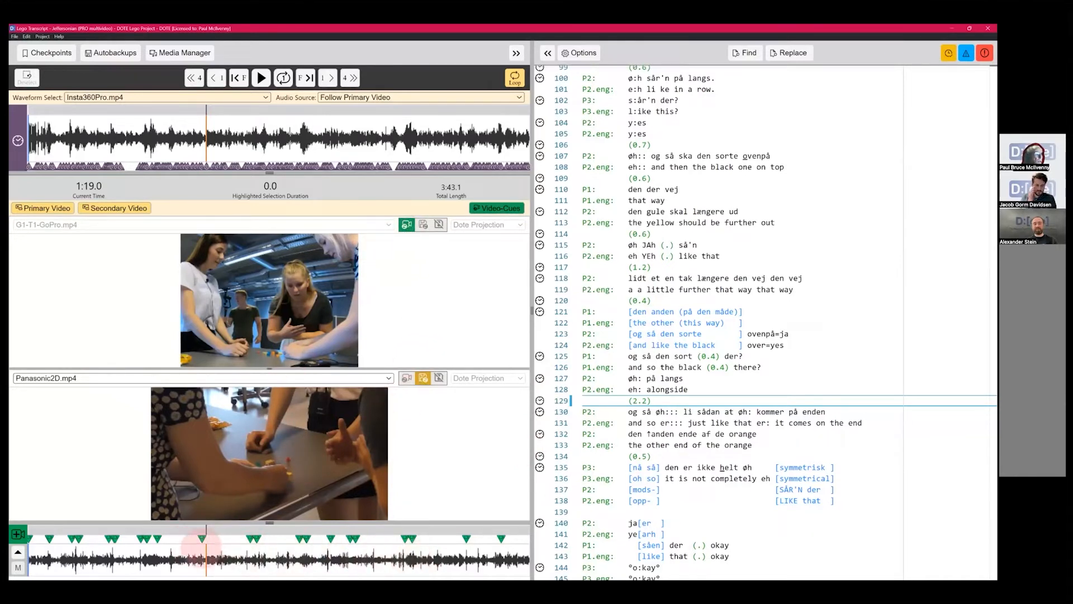
click(202, 540)
key(ctrl+space)
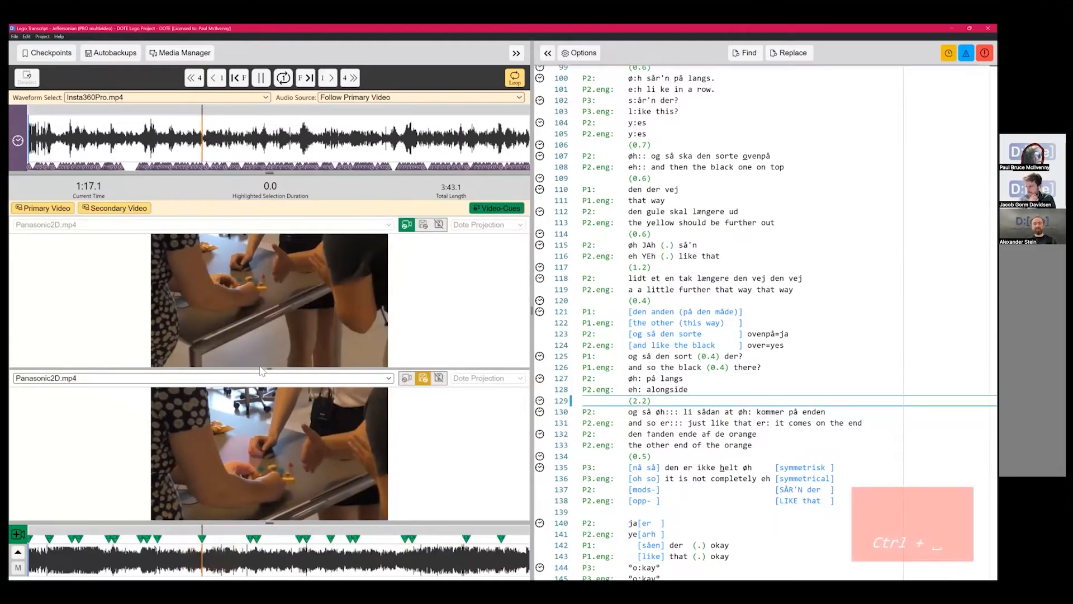
key(ctrl+space)
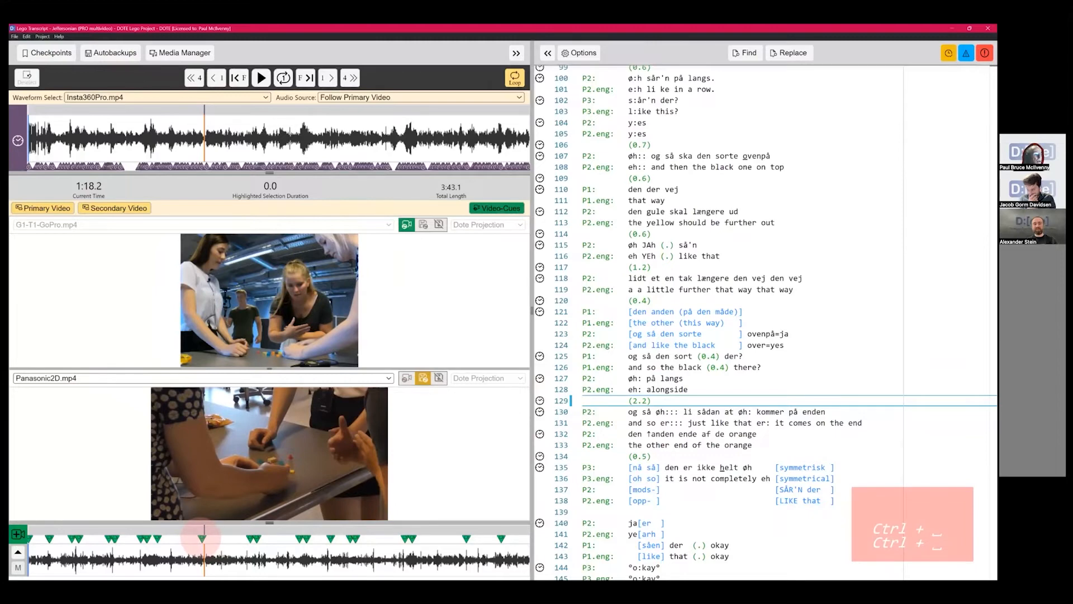
Delete the video cue at 1:17.1
double_click(201, 540)
click(408, 396)
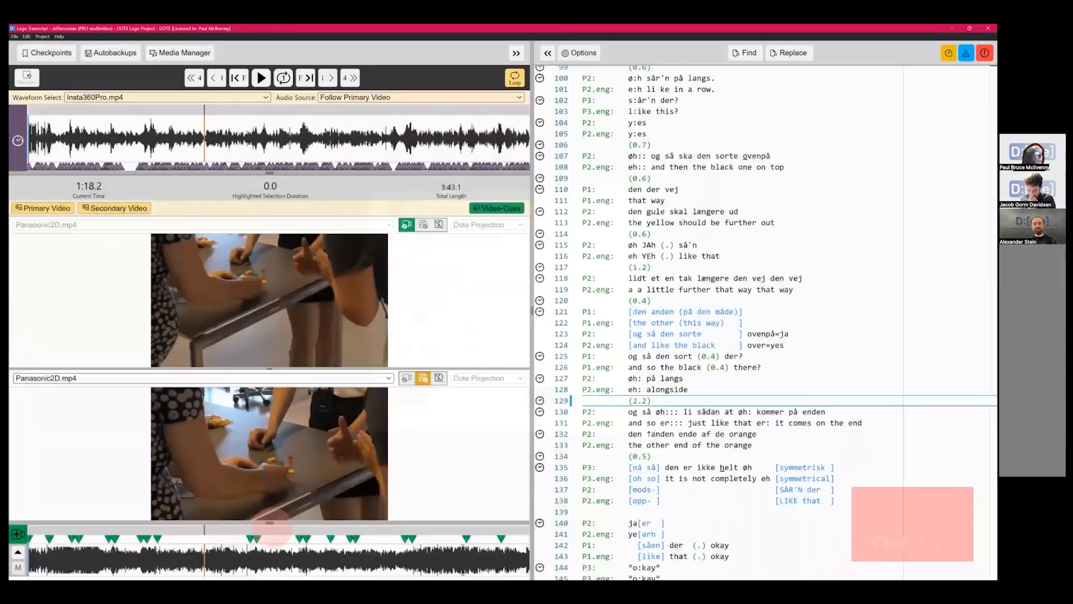
click(186, 555)
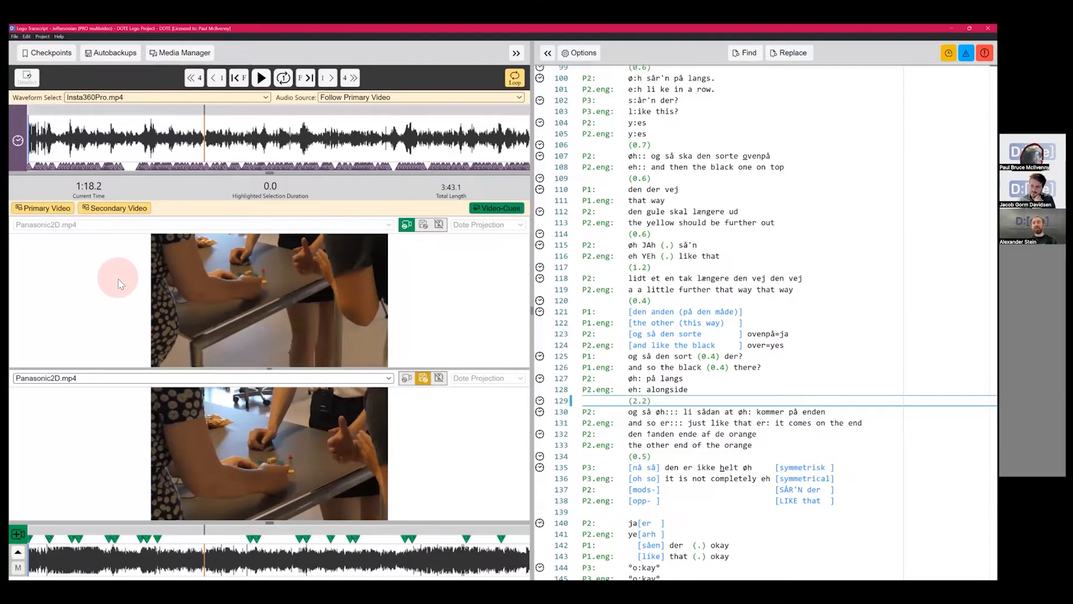
Jump playback to line 11 at the transcript's start, and play the passage at line 76 in the zoomed-in waveform up to 43.1
drag(992, 218, 991, 96)
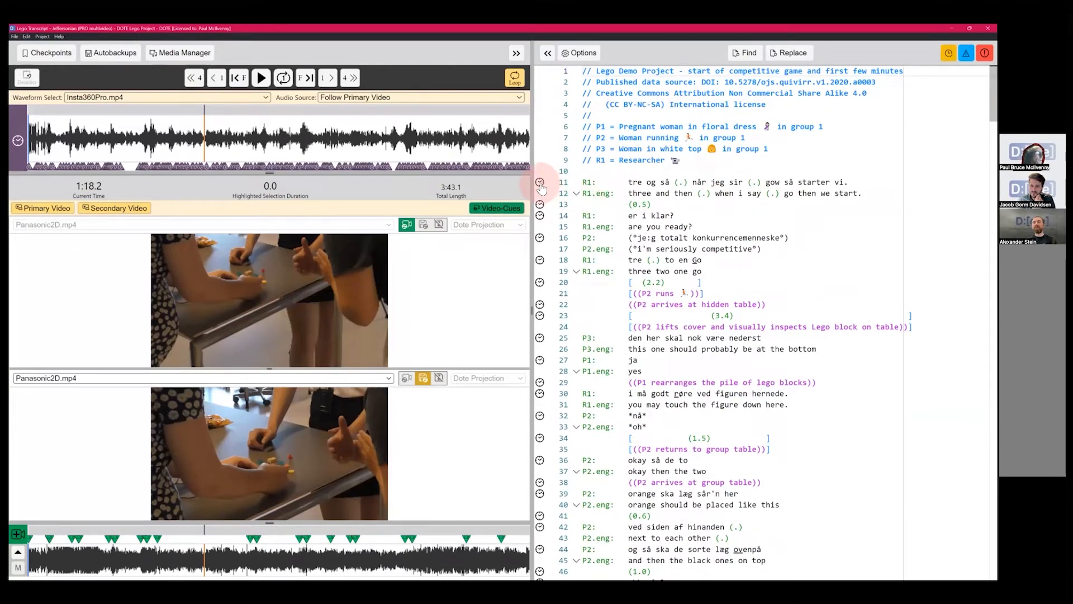
click(540, 183)
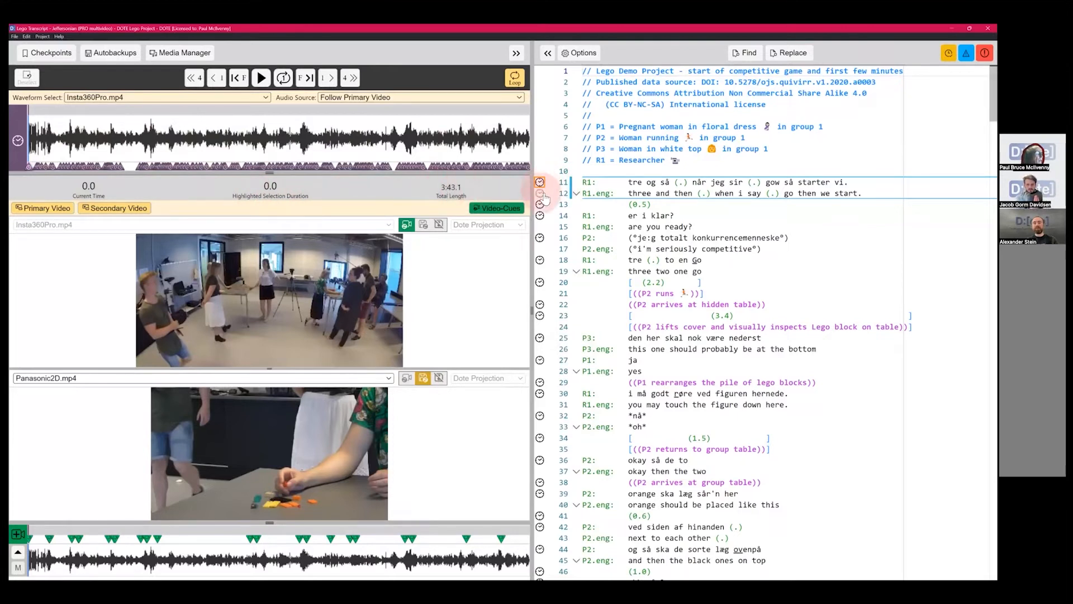
click(129, 128)
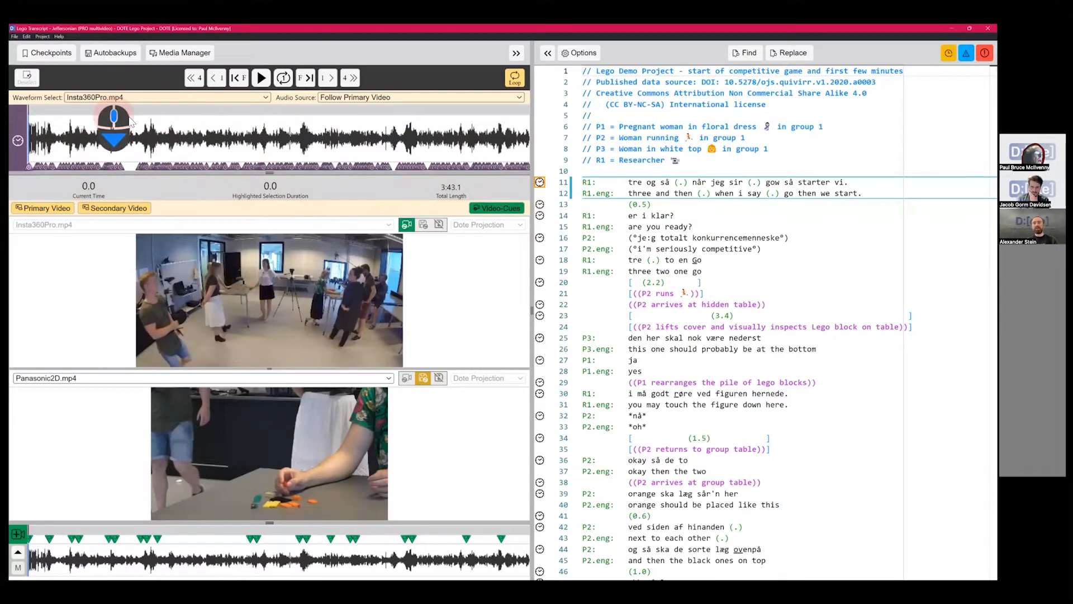
click(151, 161)
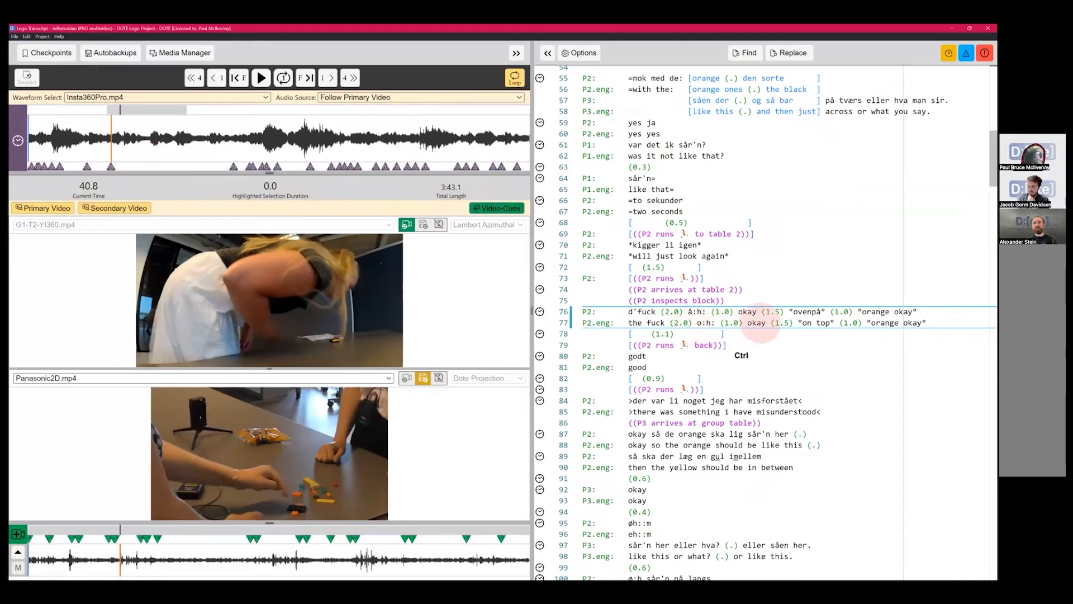
key(ctrl+space)
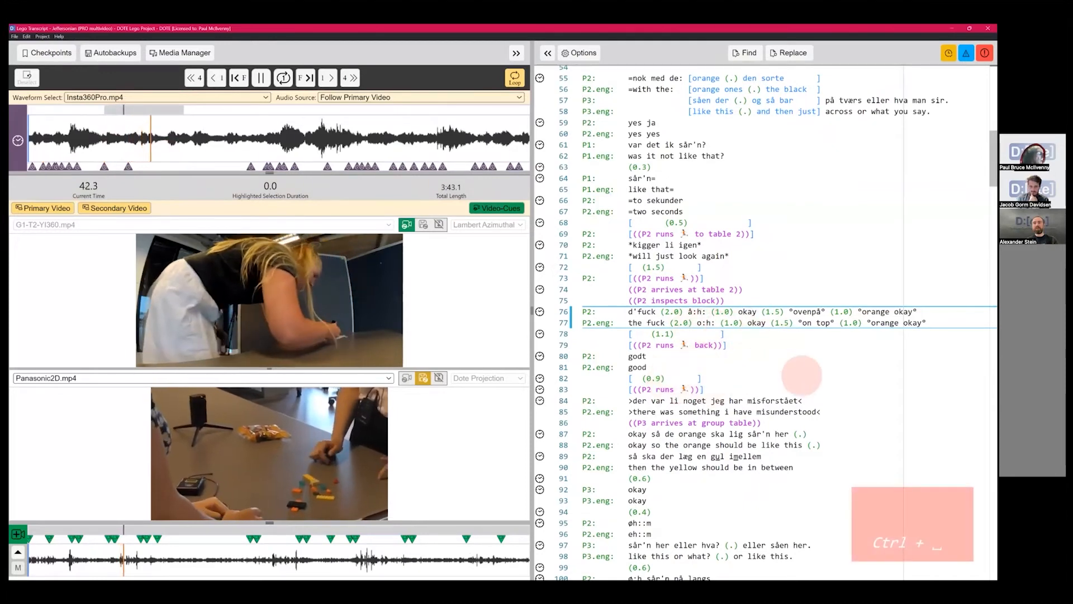
key(ctrl+space)
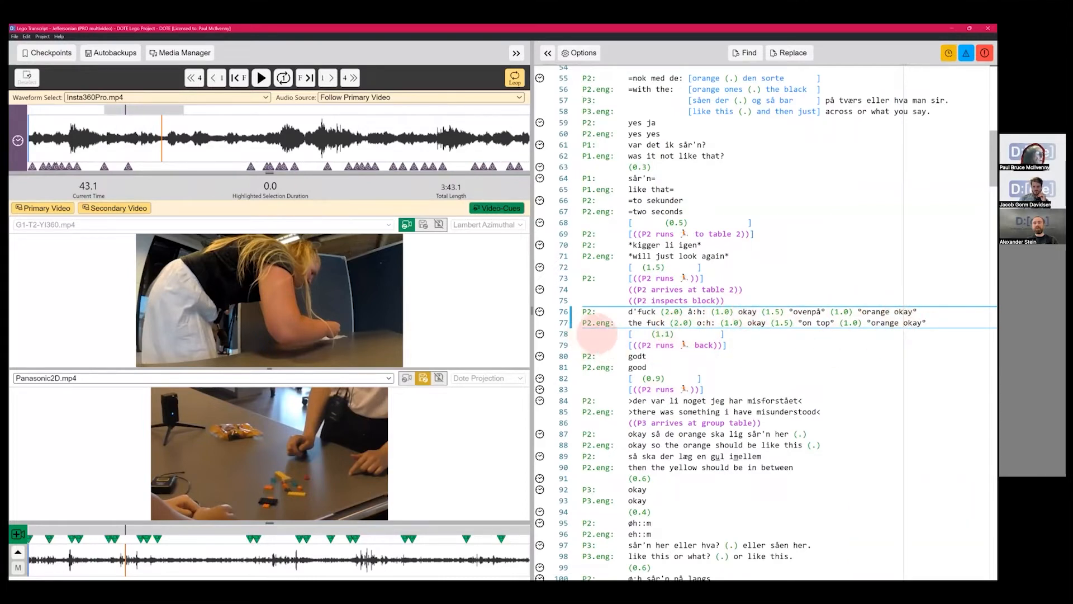
Move okay (1.5) "ovenpå" (1.0) "orange okay" from line 76 onto its own line below line 77, replacing the (1.1) pause line
drag(738, 311, 918, 312)
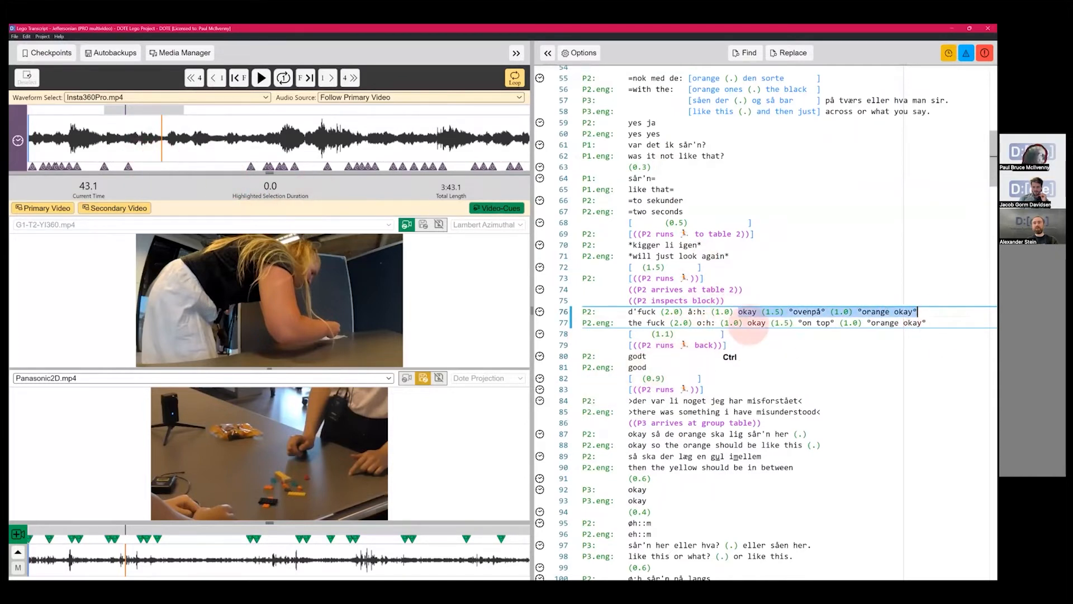
key(ctrl+x)
click(931, 323)
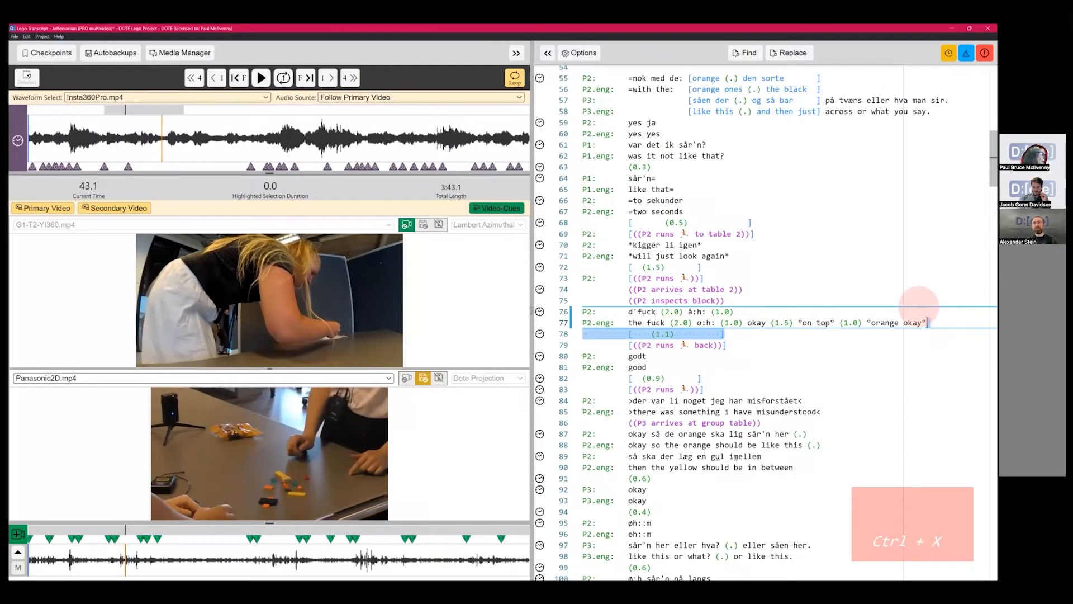
key(Return)
key(Return)
key(ctrl+v)
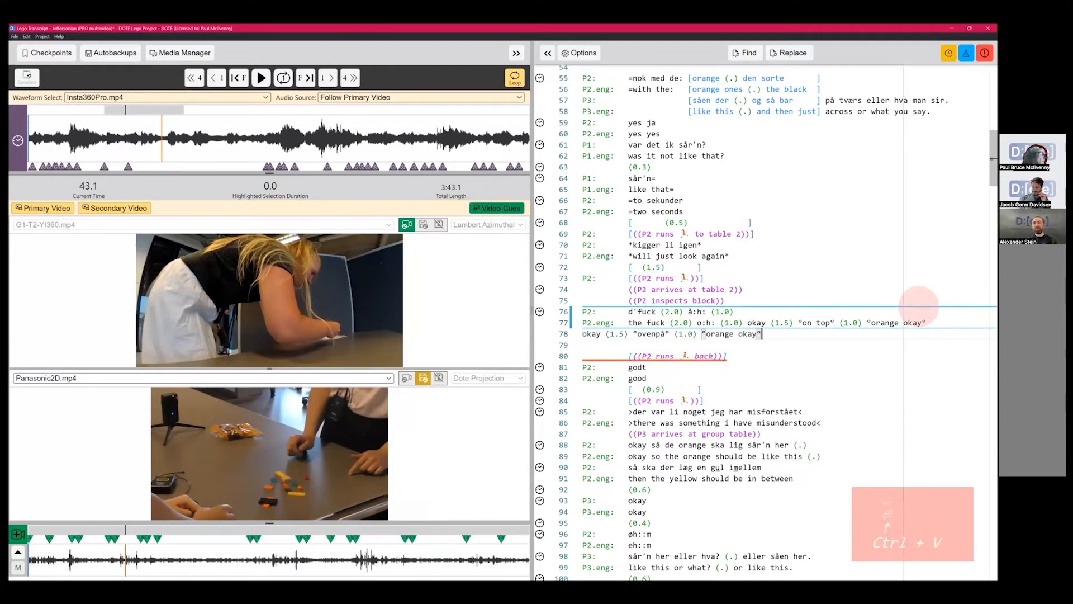
key(ctrl+Left)
key(Right)
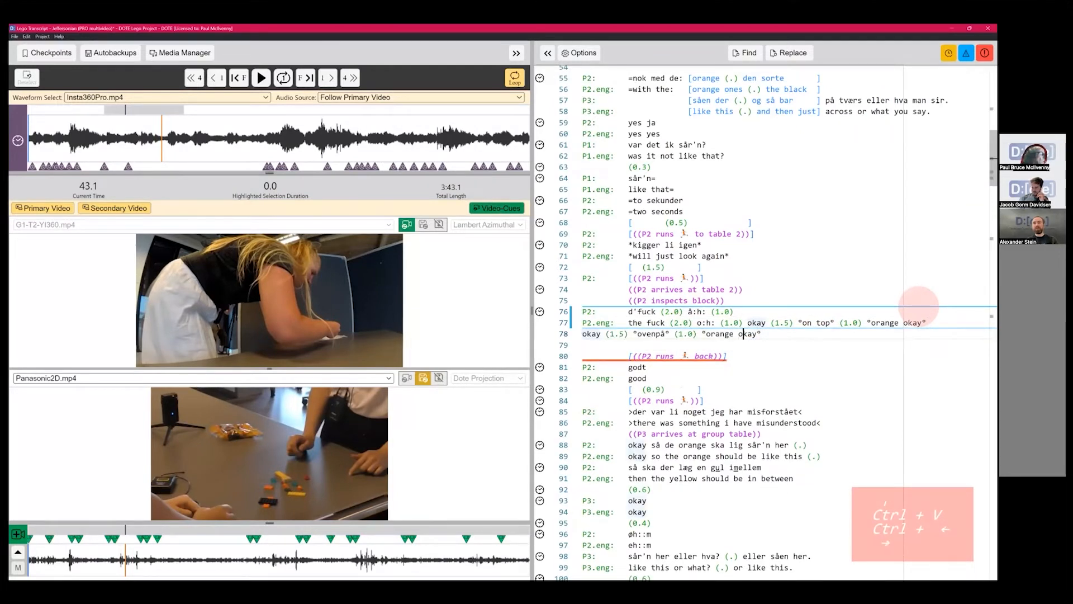
Label the moved Danish text on line 78 with the speaker P2: and align it to the text column
click(586, 334)
key(Left)
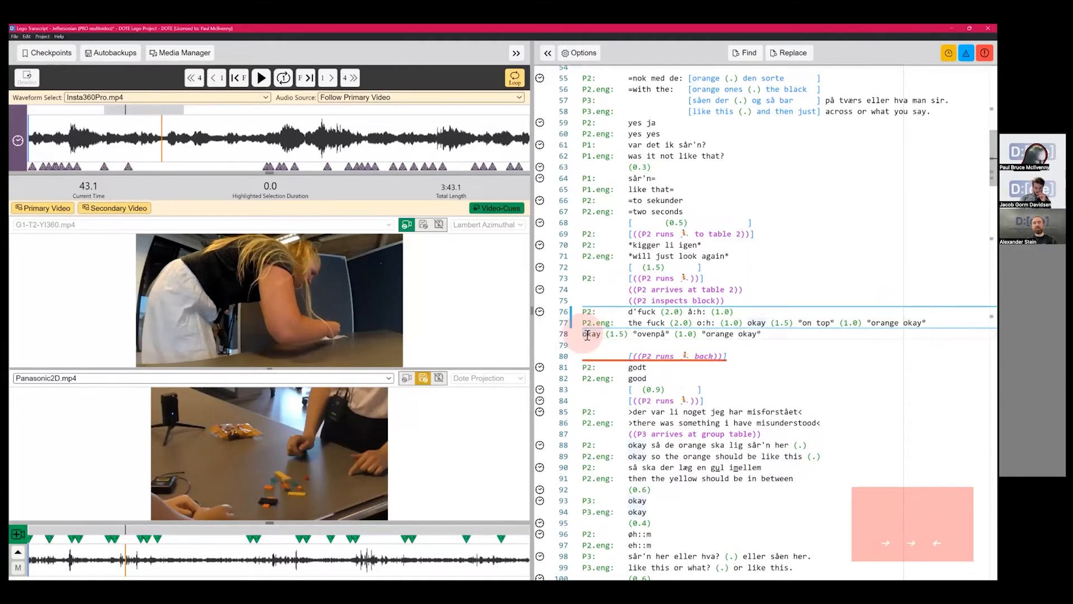
text(P2:)
key(Tab)
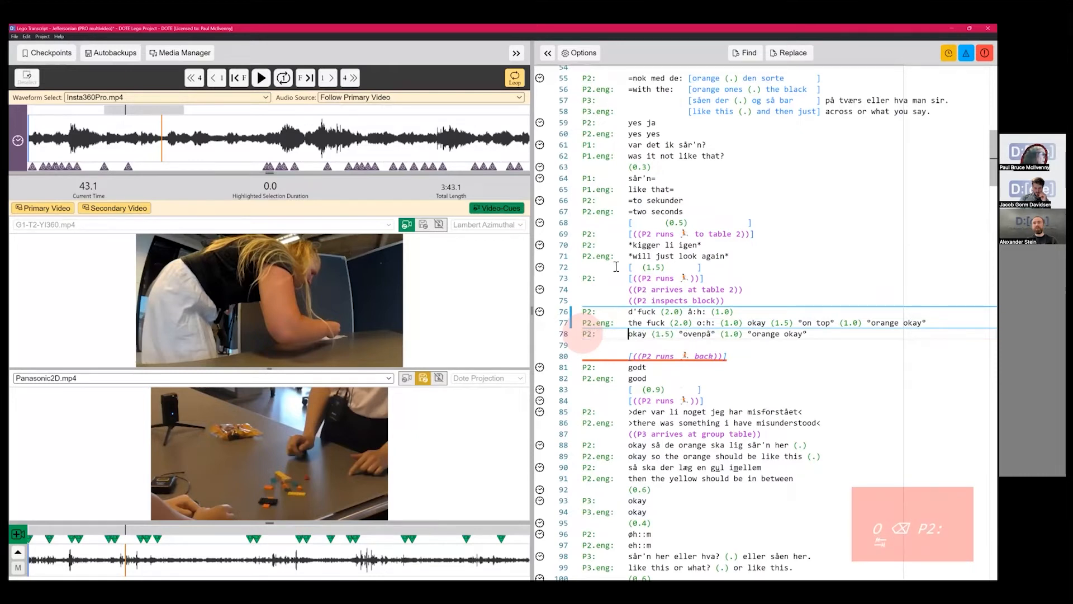
Add a new line 79 below the moved Danish text with the speaker label P2.eng:
click(827, 336)
key(Return)
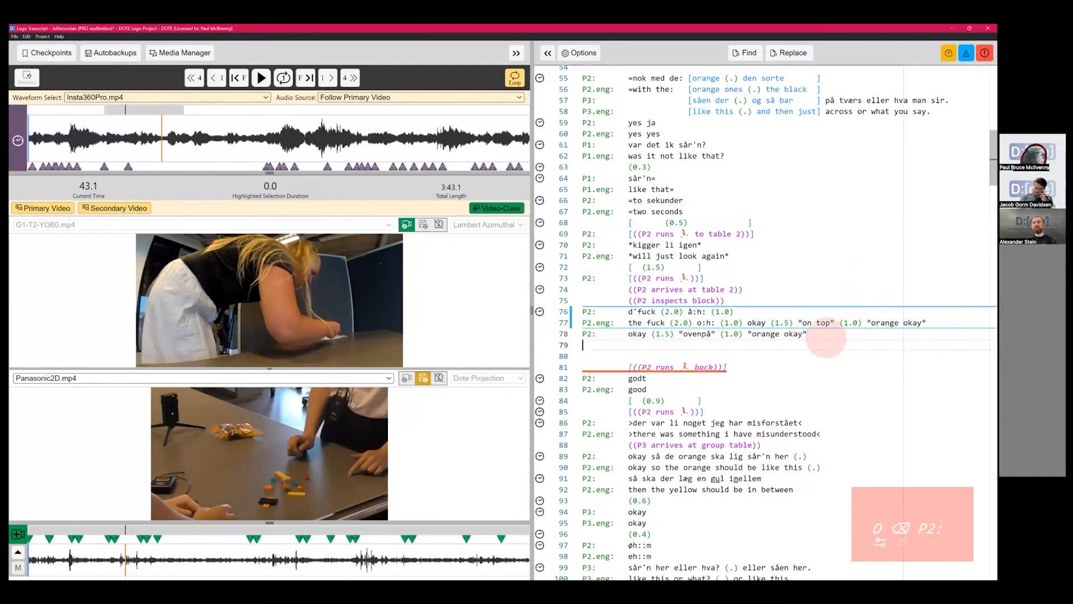
text(P)
key(Down)
key(Down)
key(Down)
key(Return)
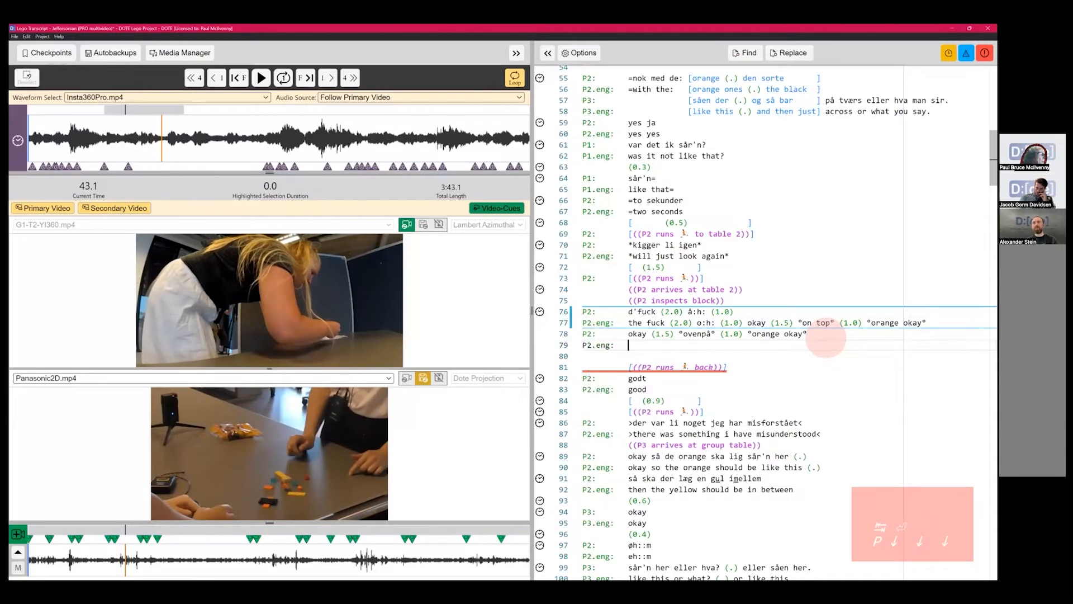
Move the whole English translation from line 77 to the new P2.eng line 79
drag(628, 324, 931, 324)
key(ctrl+x)
click(664, 346)
key(ctrl+v)
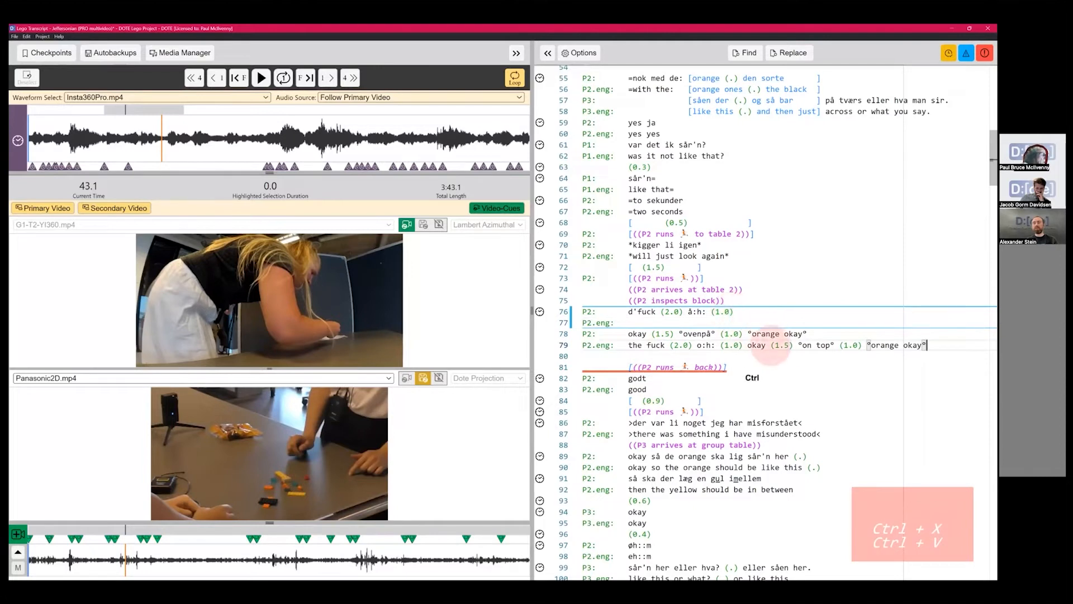
key(ctrl+z)
key(ctrl+v)
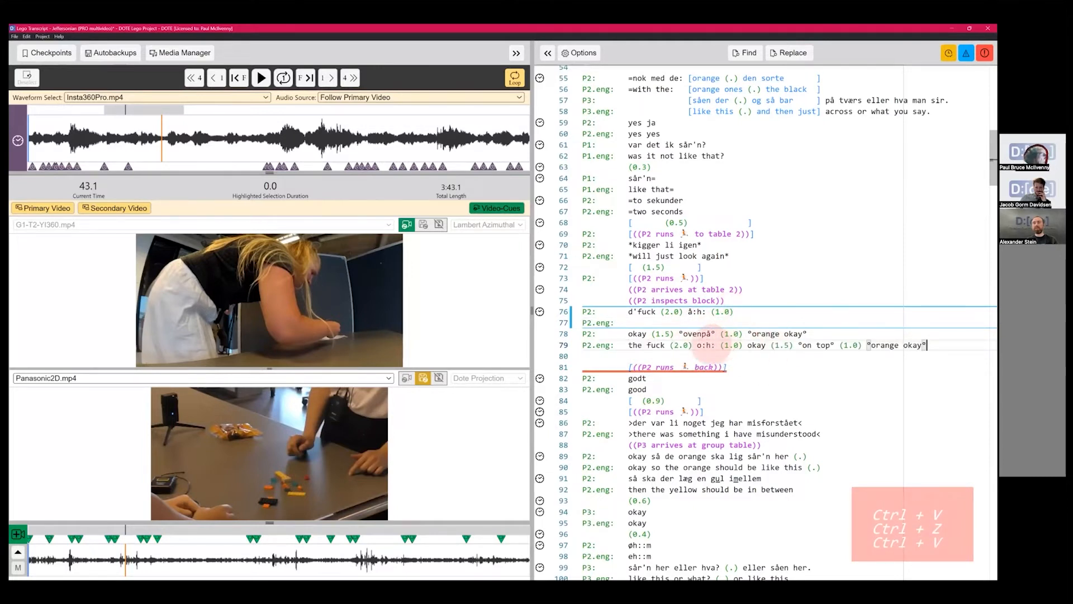
Try to move "the fuck (2.0) o:h: (1.0)" from line 79 back up to line 77
drag(629, 345, 744, 346)
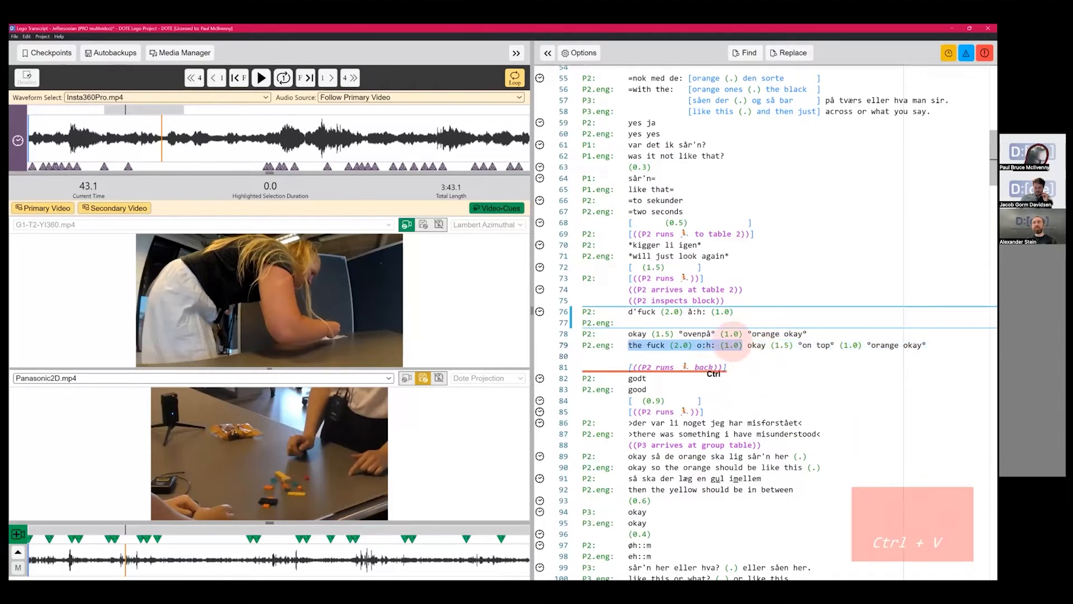
key(ctrl+x)
key(ctrl+c)
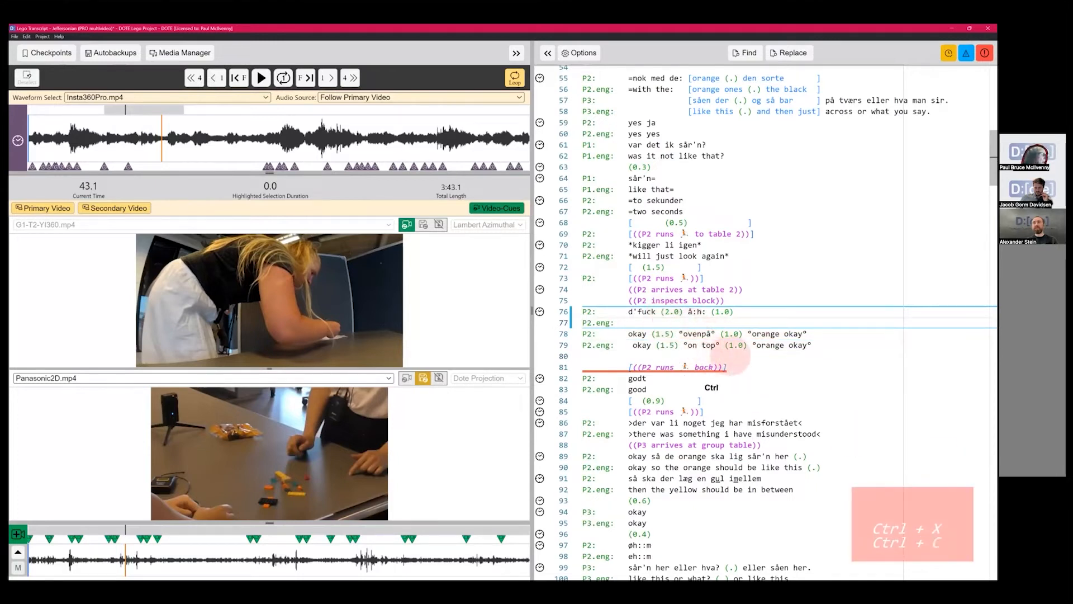
key(ctrl+v)
key(BackSpace)
key(BackSpace)
key(BackSpace)
key(BackSpace)
key(BackSpace)
key(BackSpace)
key(BackSpace)
key(BackSpace)
key(BackSpace)
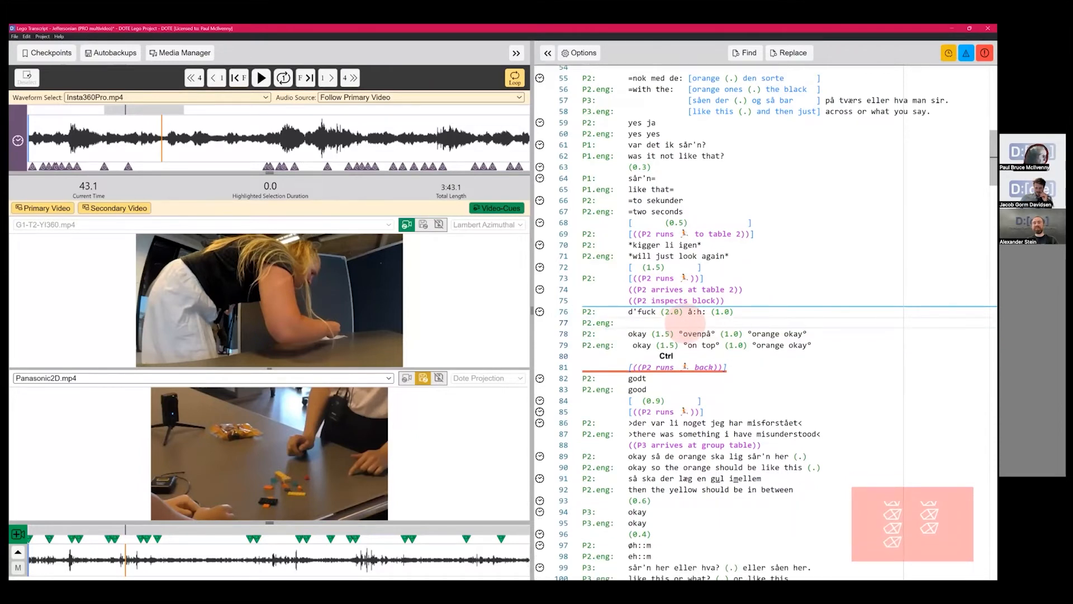
key(ctrl+v)
key(BackSpace)
key(BackSpace)
key(BackSpace)
key(BackSpace)
key(BackSpace)
key(BackSpace)
key(BackSpace)
key(BackSpace)
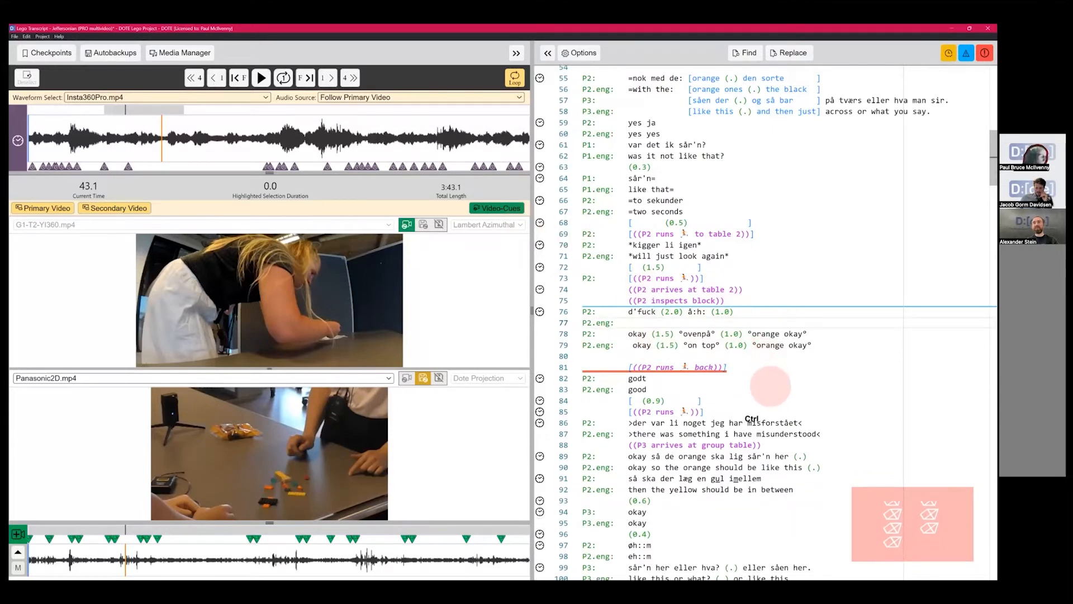
Undo the attempted edits back to the full English translation on line 79
key(ctrl+z)
key(ctrl+z)
key(ctrl+z)
key(ctrl+z)
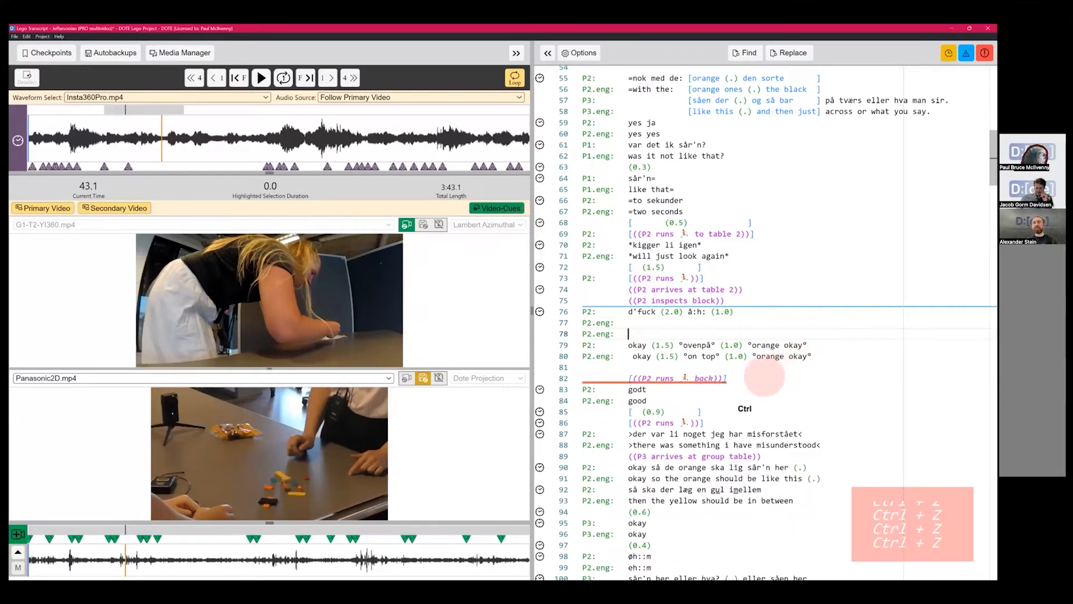
key(ctrl+z)
key(ctrl+z)
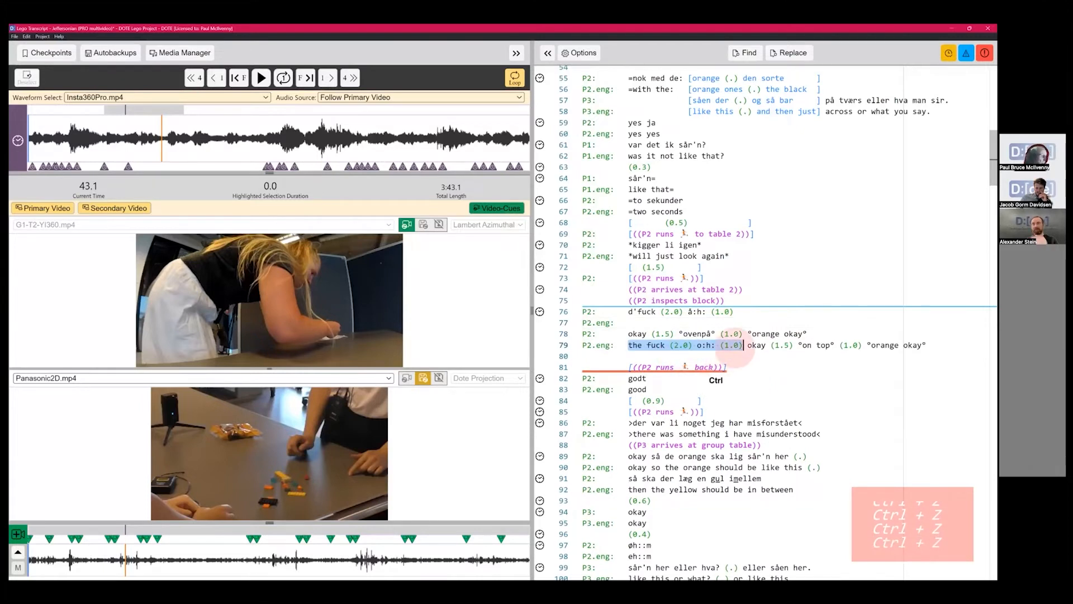
Move "the fuck (2.0) o:h: (1.0)" from line 79 to the P2.eng line 77 and remove the leftover leading space on line 79
key(ctrl+x)
click(680, 323)
key(ctrl+v)
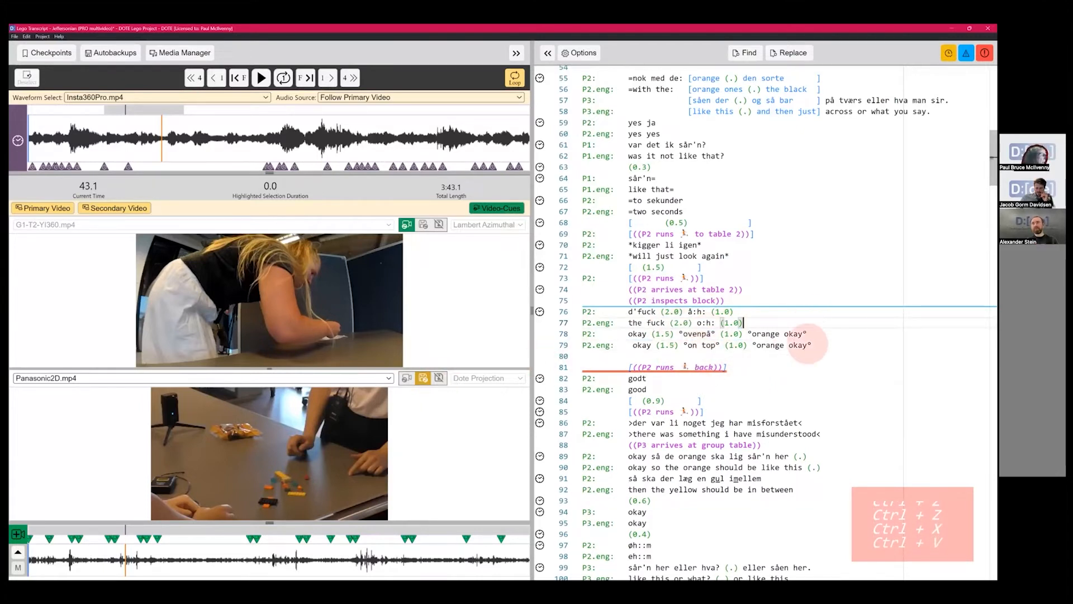
key(BackSpace)
Insert a blank line after line 77, play the recording briefly and move playback to 44.9
click(770, 321)
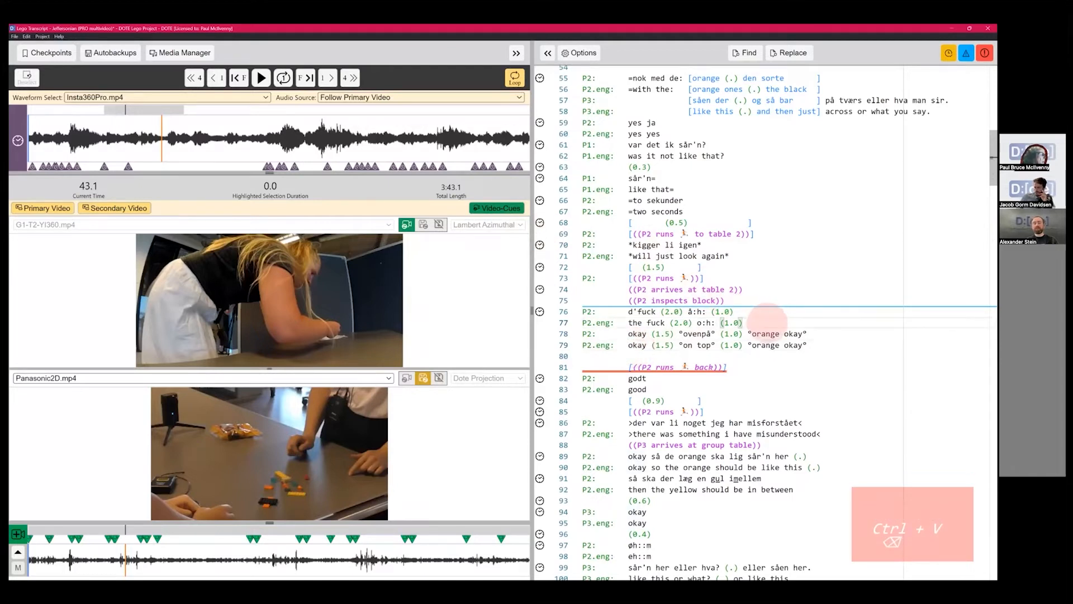
key(Return)
key(ctrl+space)
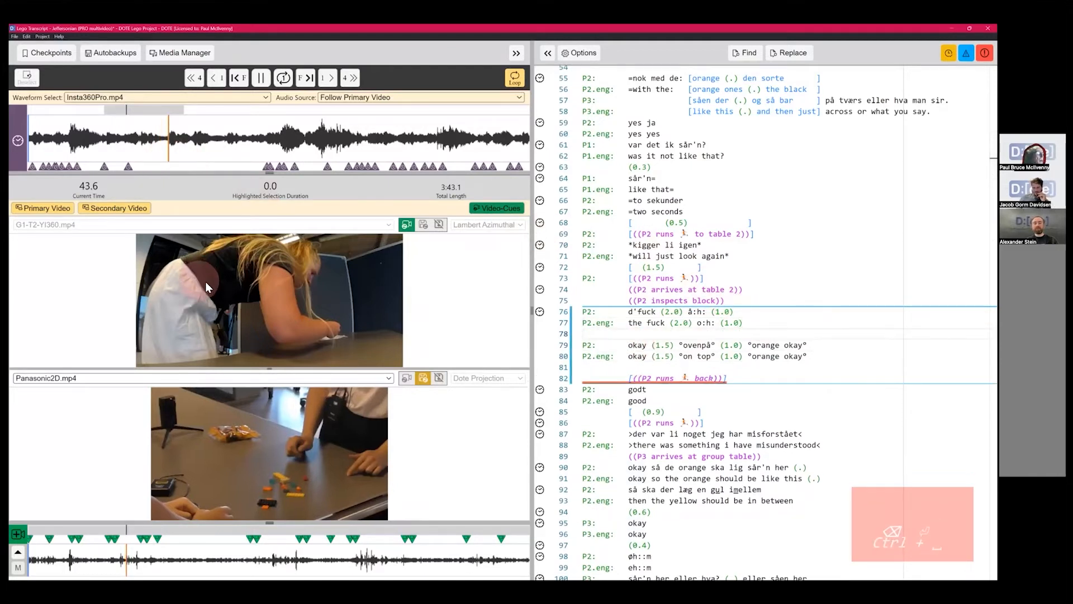
key(ctrl+space)
click(188, 145)
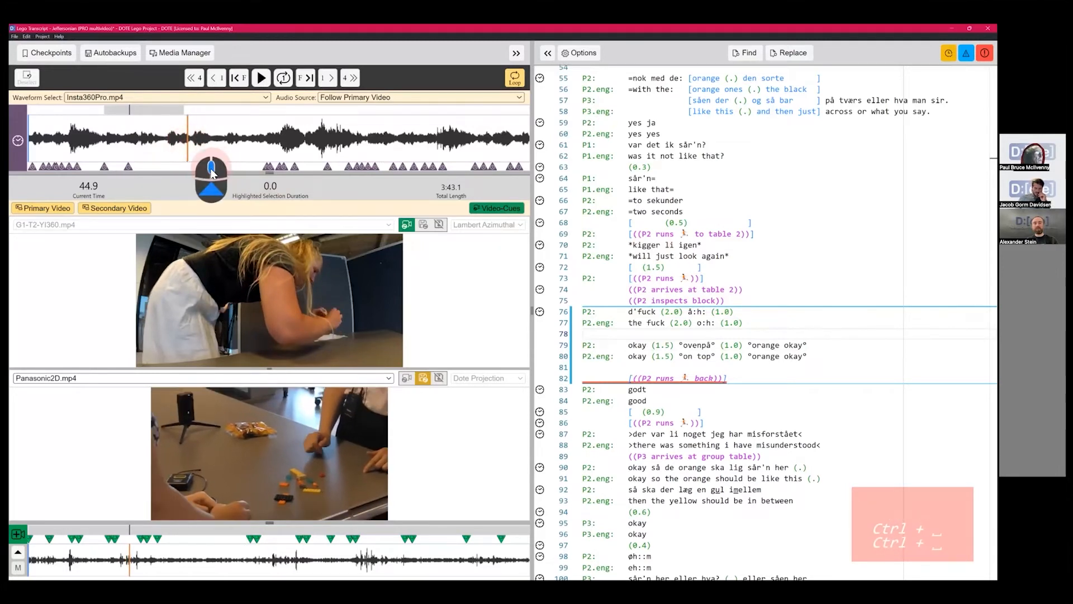
Listen around the start of P2's "okay (1.5)" line, place playback at 44.4 and add a timecode there to line 79
scroll(202, 156, up, 5)
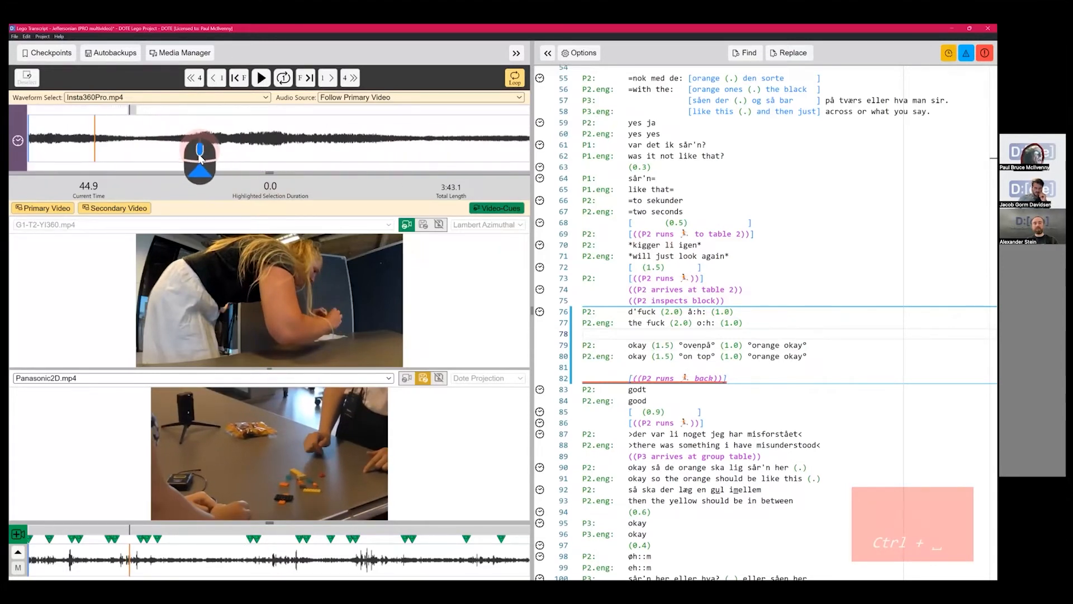
key(ctrl+space)
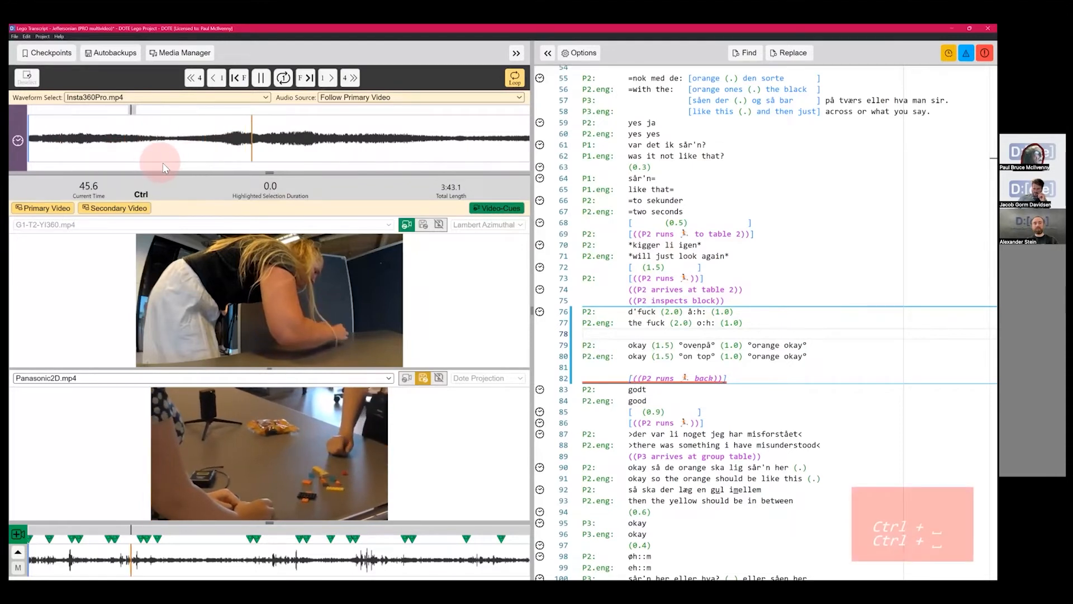
key(ctrl+space)
click(164, 155)
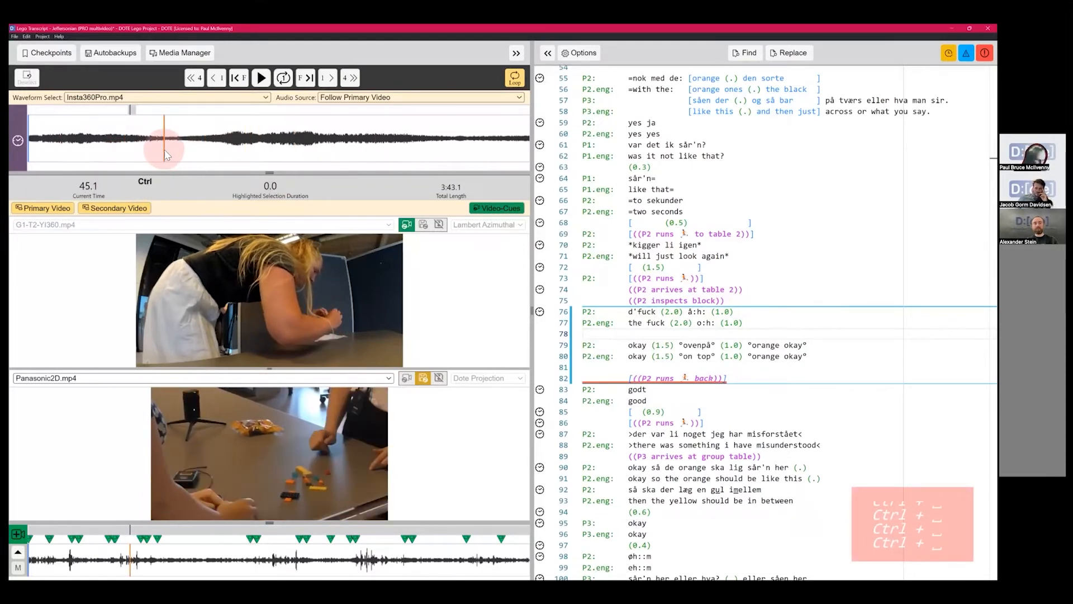
key(ctrl+space)
key(ctrl+space)
click(182, 145)
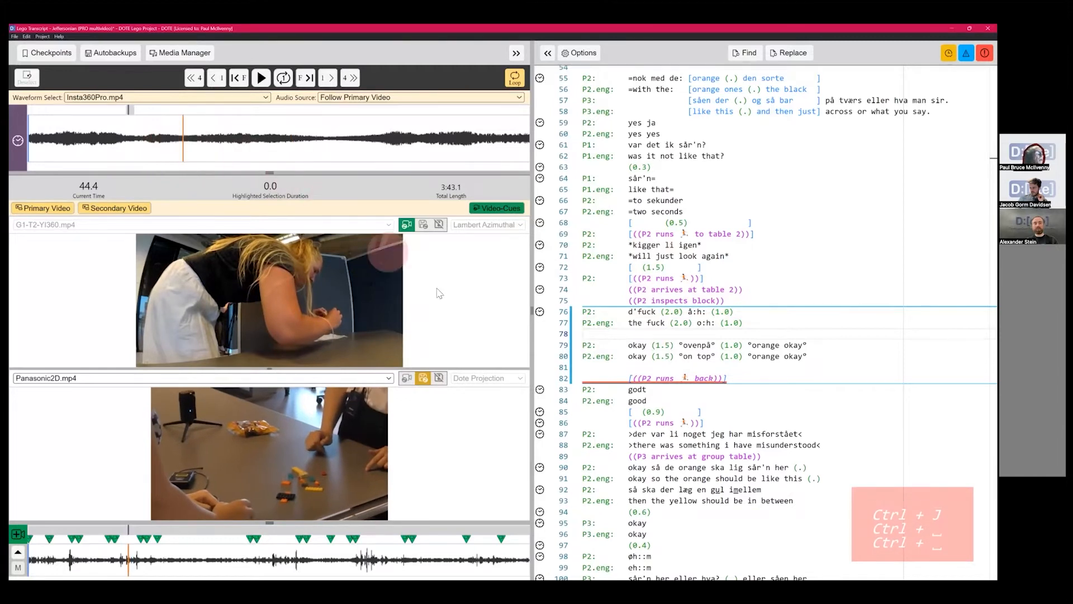
key(ctrl+shift+space)
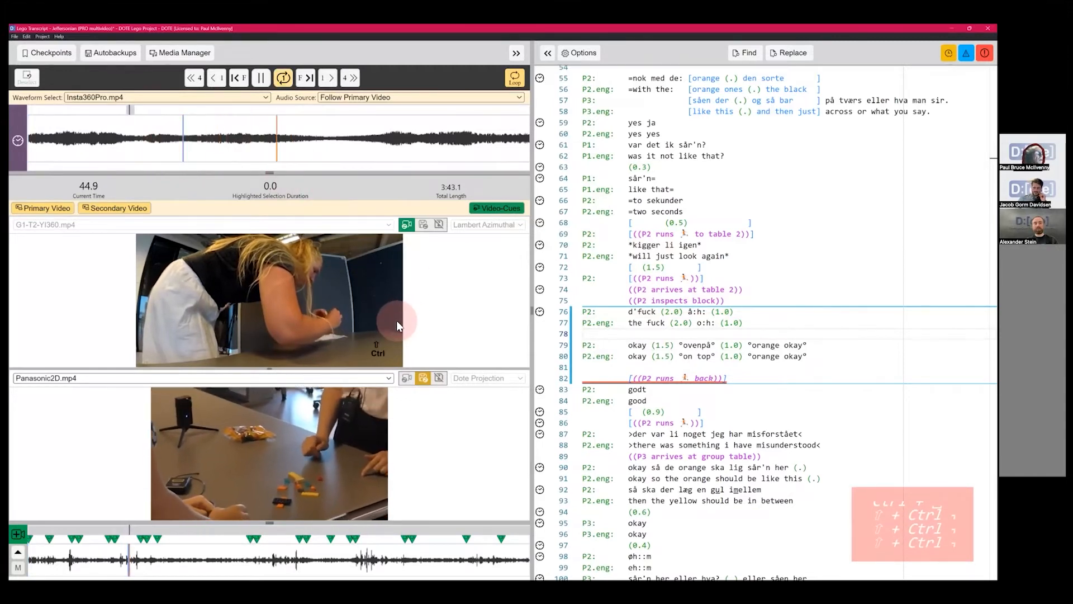
key(ctrl+shift+space)
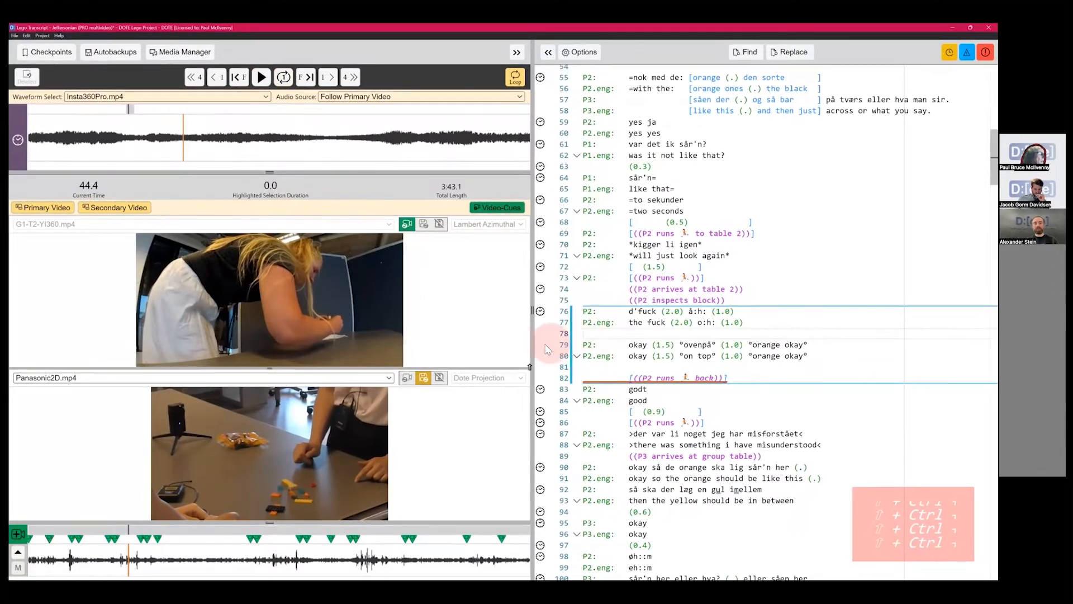
click(540, 345)
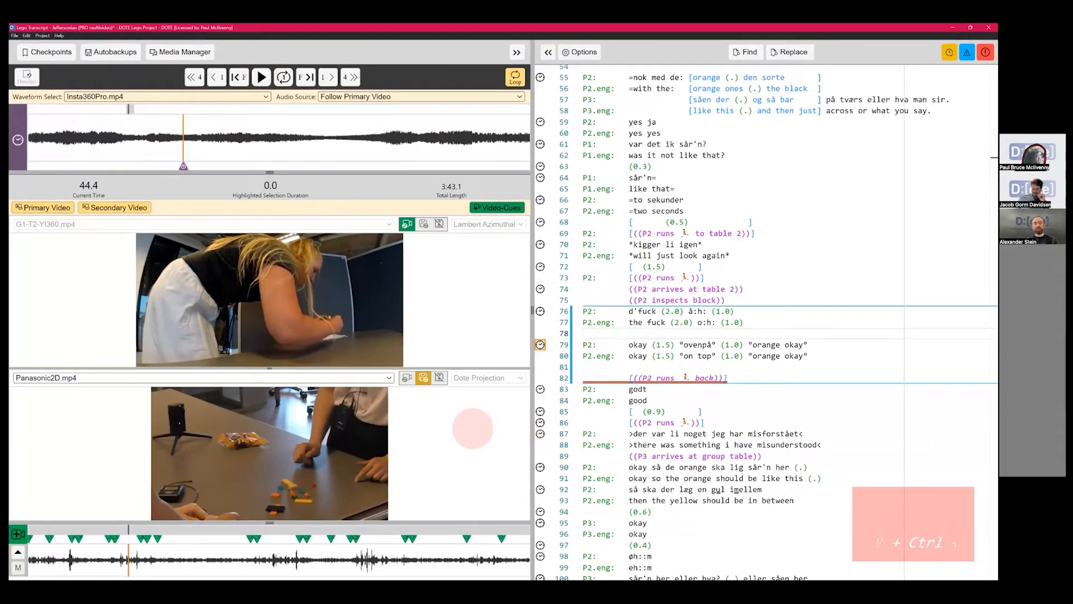
Remove the blank line above and the blank line below the "okay (1.5)" P2 and P2.eng pair
click(626, 333)
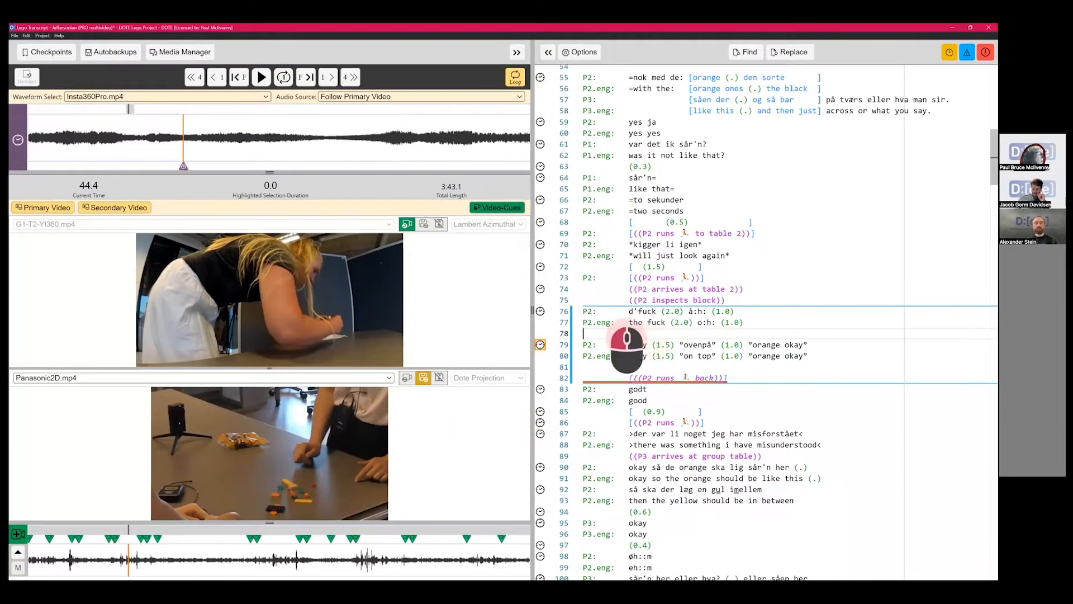
key(Delete)
key(Down)
key(Down)
key(BackSpace)
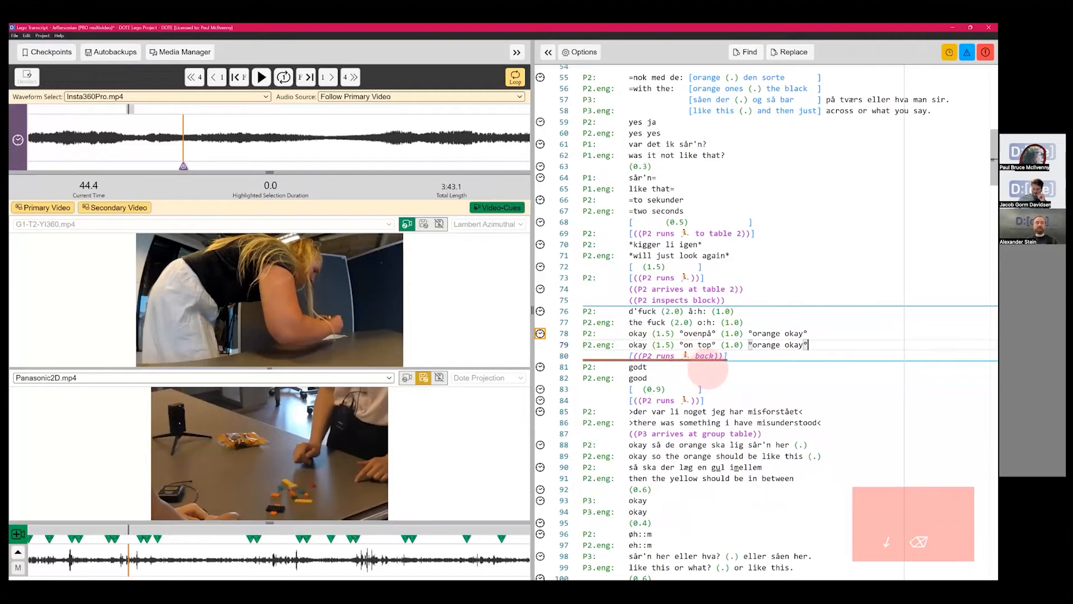
Nudge line 78's timecode marker slightly later on the waveform, and decline deleting that timecode
drag(187, 170, 186, 169)
click(541, 333)
mouse_move(541, 335)
mouse_down()
mouse_move(542, 357)
mouse_move(537, 342)
mouse_up()
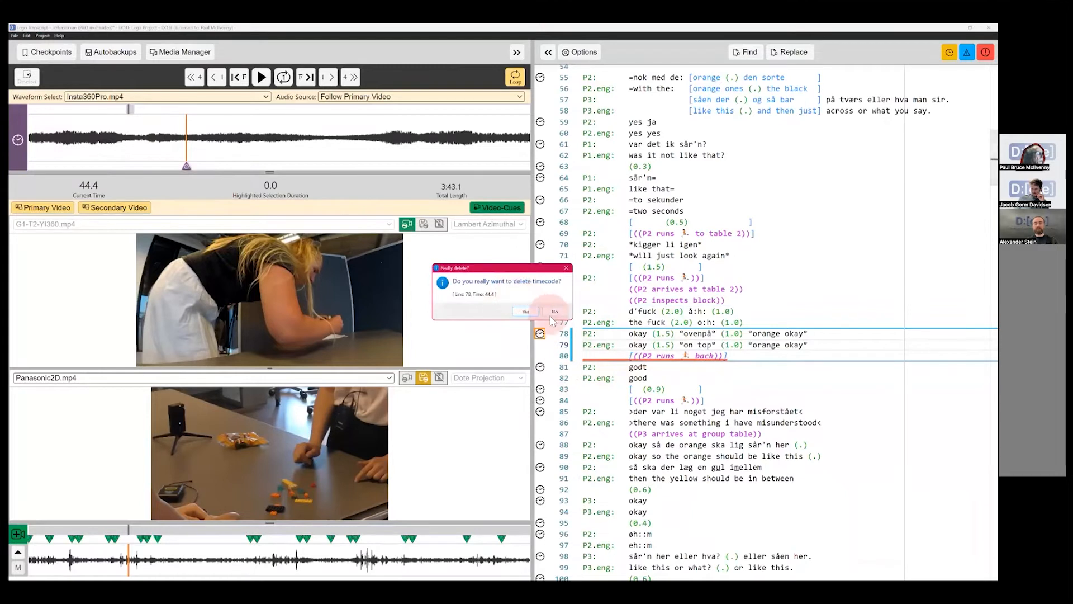
click(555, 311)
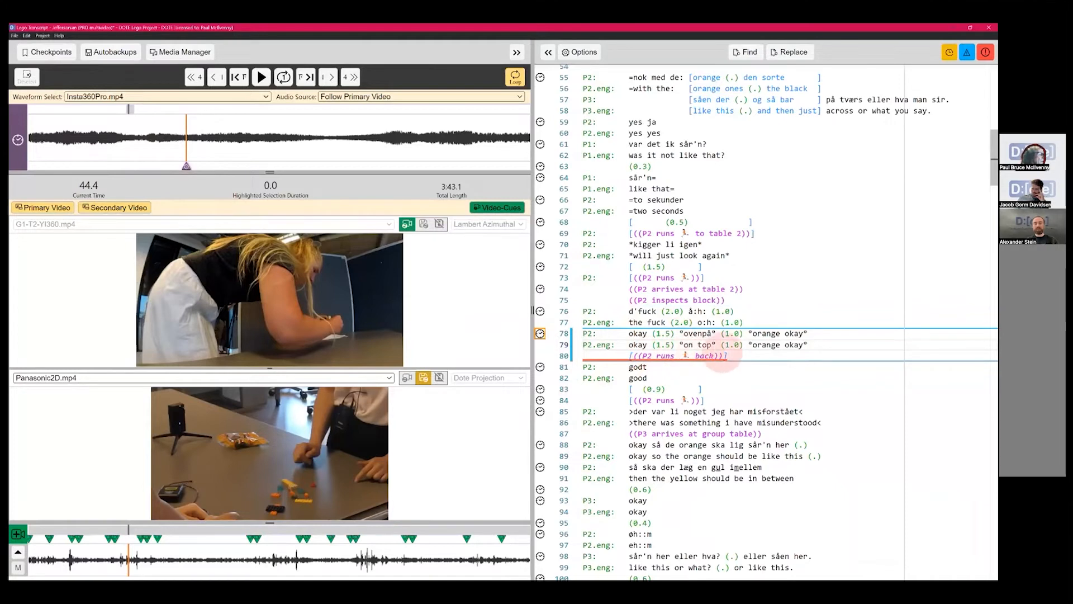
Insert a new line below line 79 containing an empty pair of parentheses inside square brackets
click(818, 347)
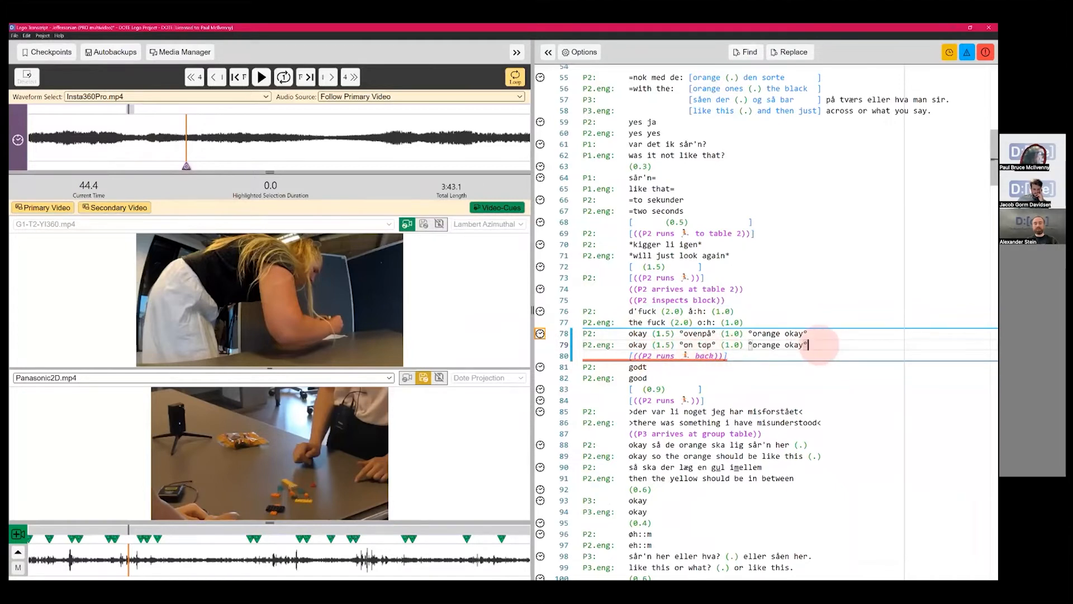
key(Return)
key(ctrl+alt)
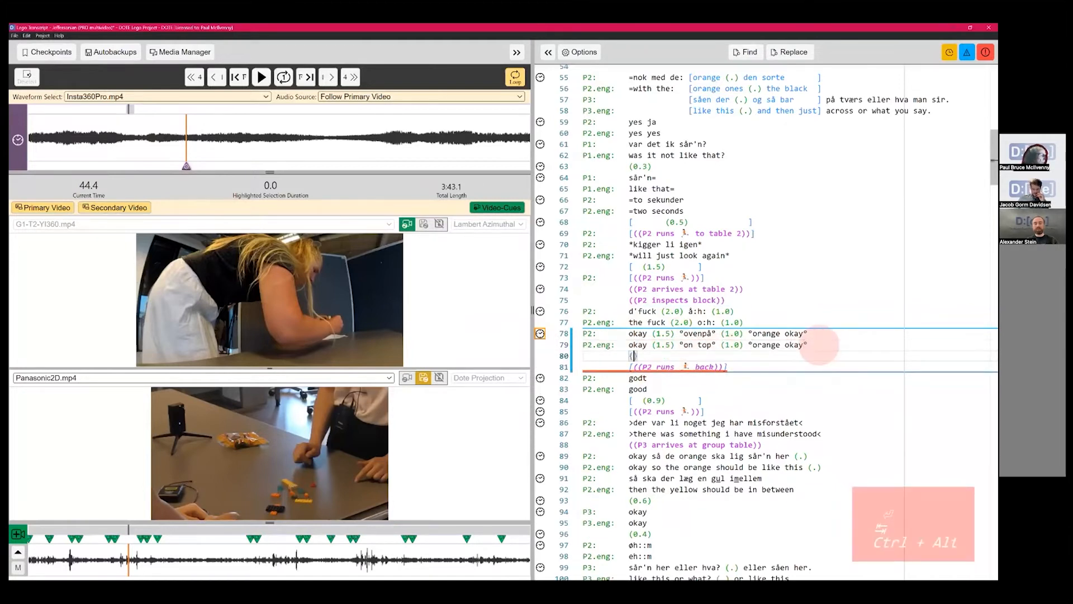
text([)
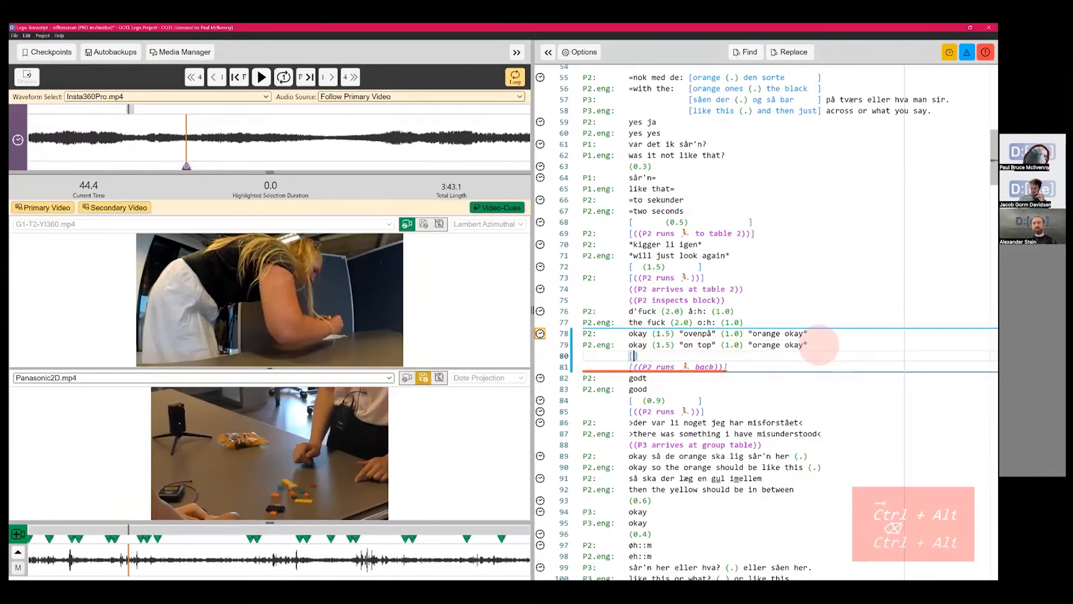
text(/´()
key(BackSpace)
key(BackSpace)
key(BackSpace)
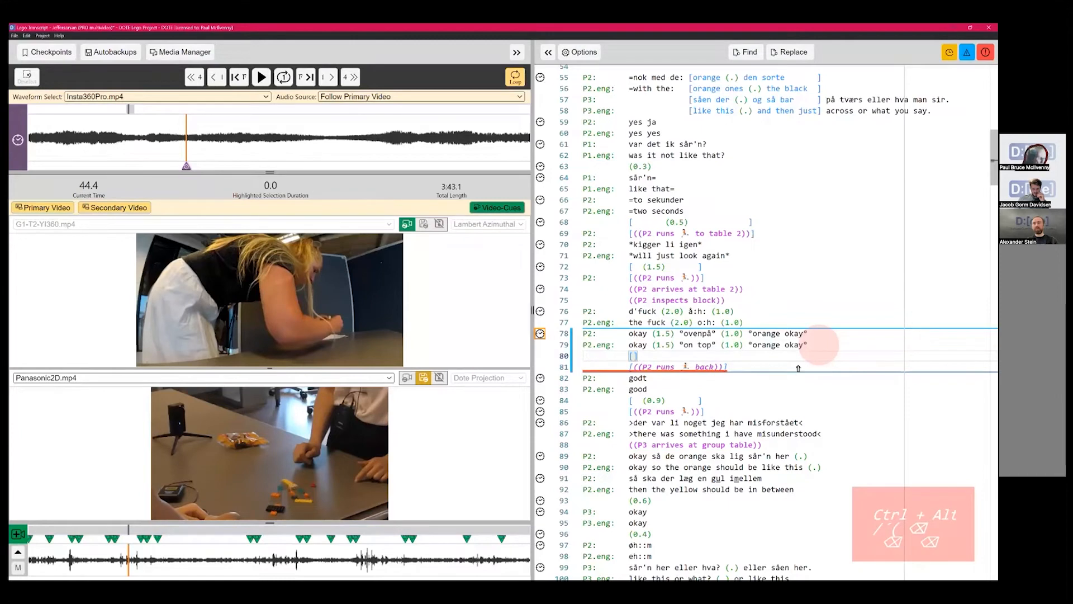
text(()
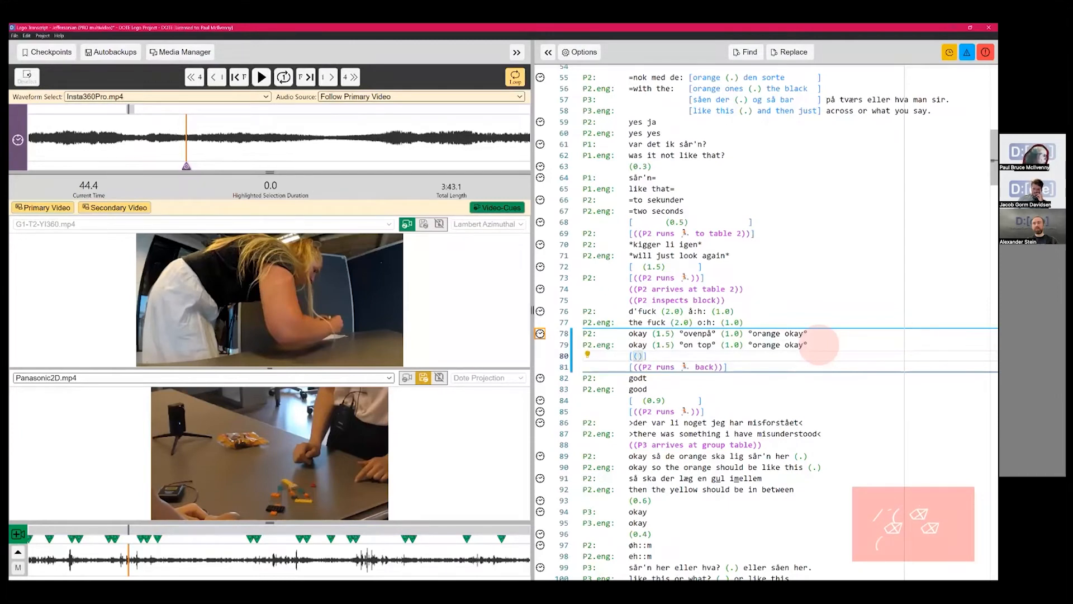
Enter a pause of 1.0 inside the bracketed parentheses on line 80
text(1,9)
key(BackSpace)
key(BackSpace)
text(.09)
key(BackSpace)
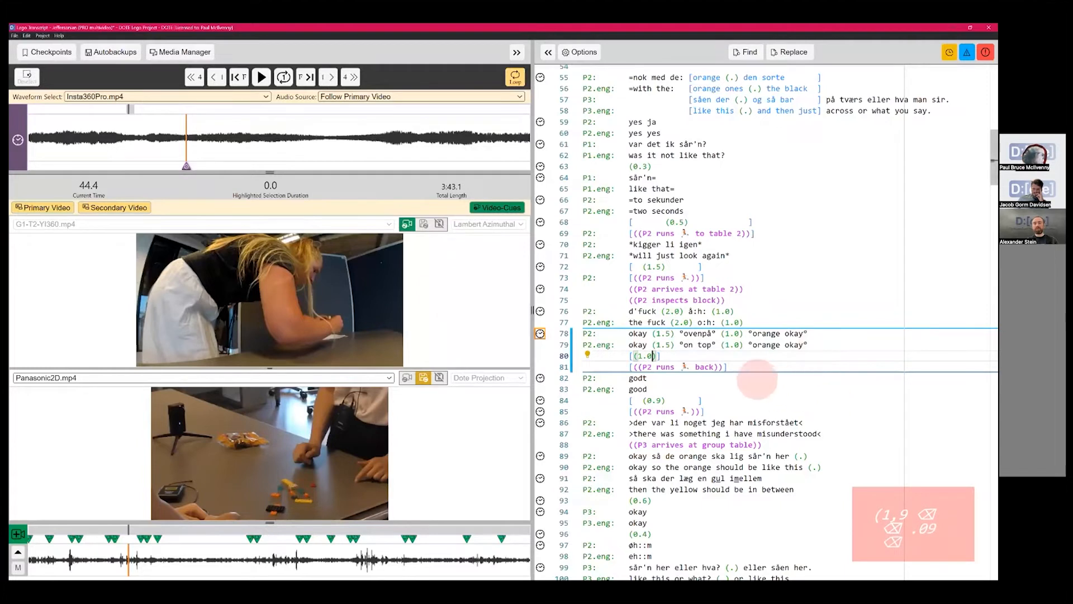
click(767, 369)
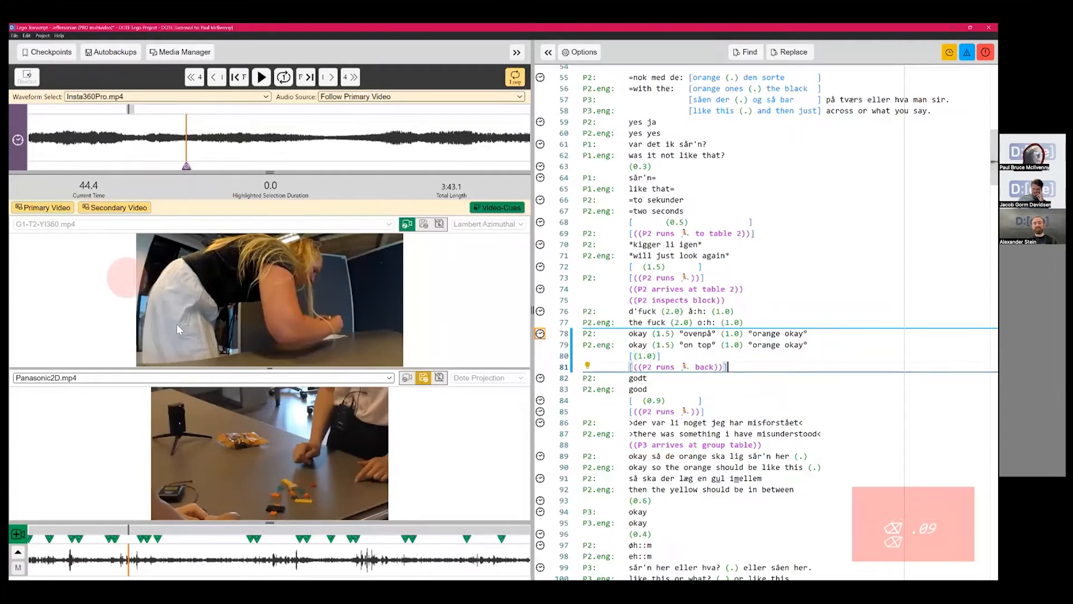
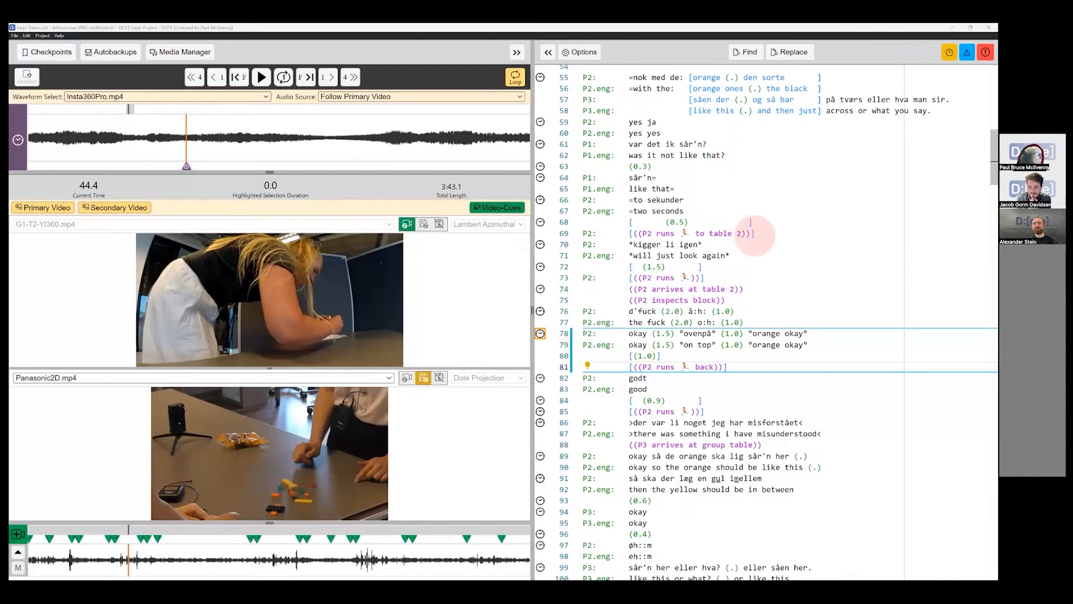
Highlight the running-woman emoji in P2's "runs to table 2" description on line 69
double_click(685, 233)
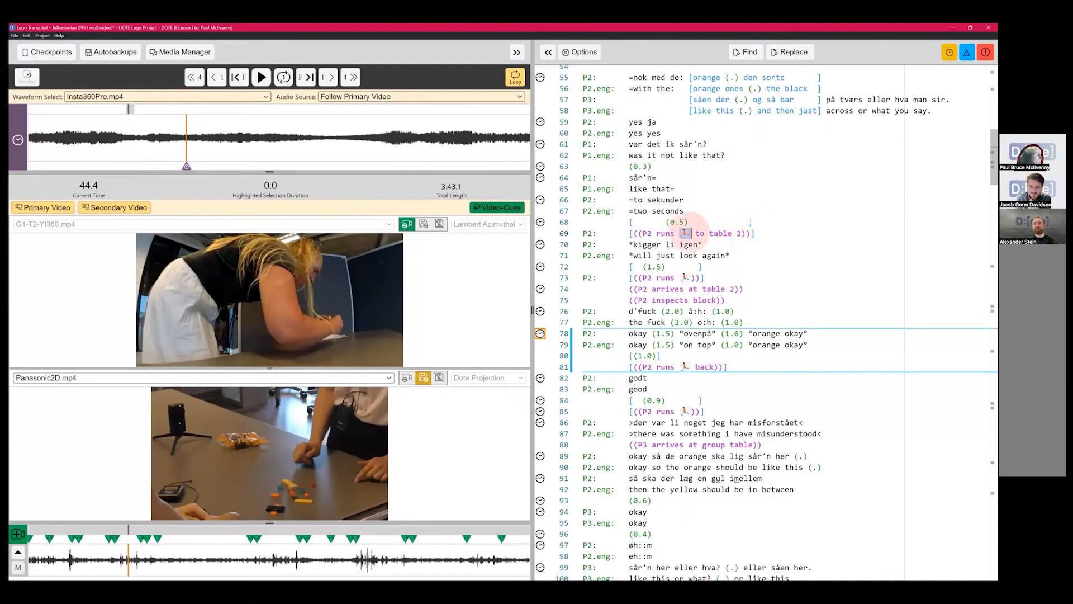
click(690, 230)
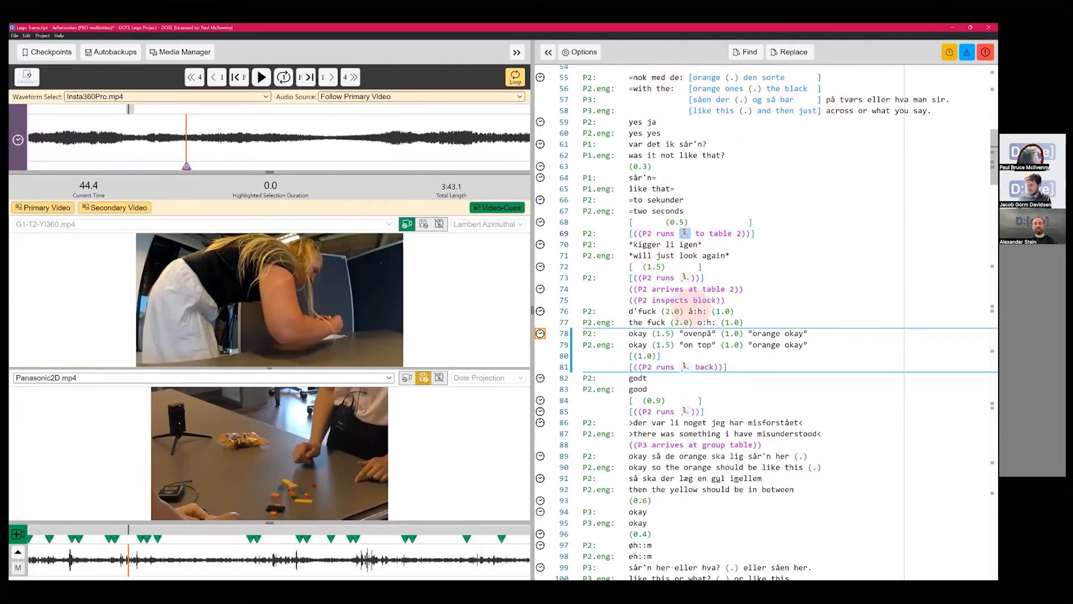
Open "Lego Transcript - Mondadaian (PRO multivideo)" from the DOTE Lego Project, continuing past the unsaved changes
click(15, 35)
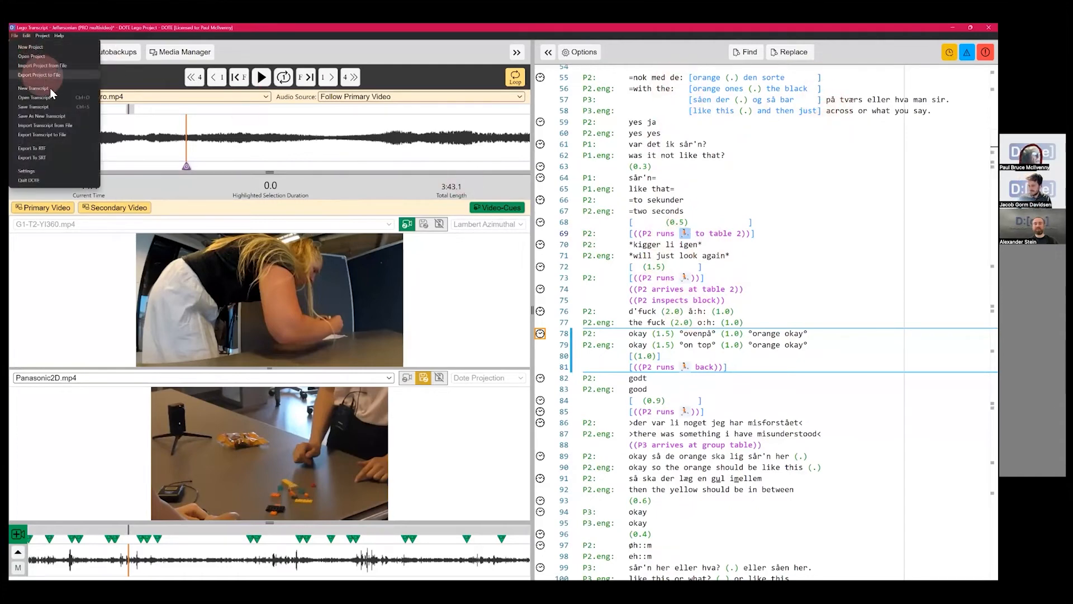
click(45, 57)
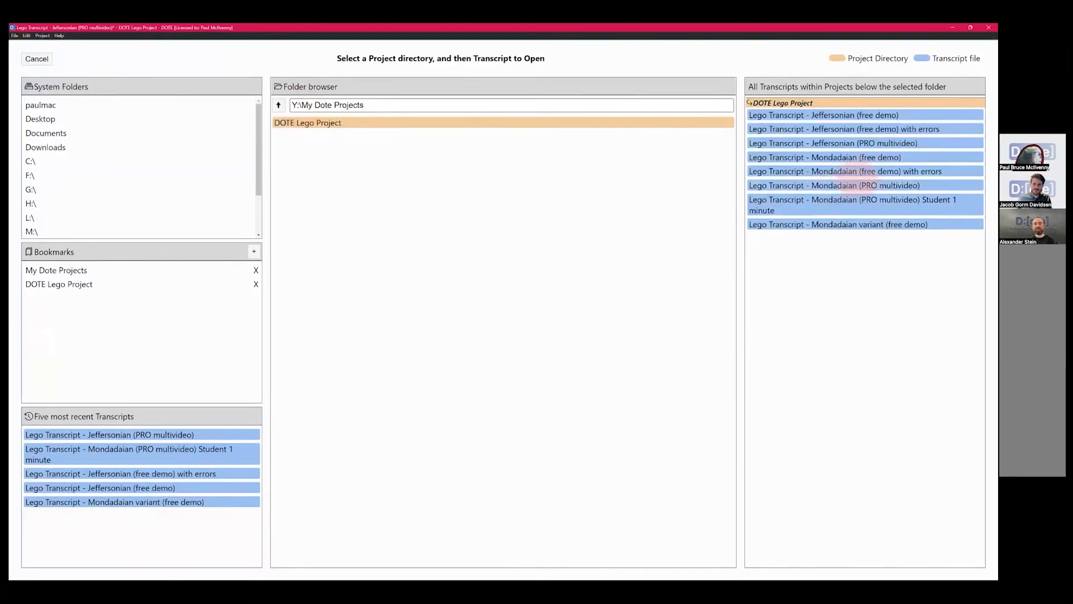
click(864, 187)
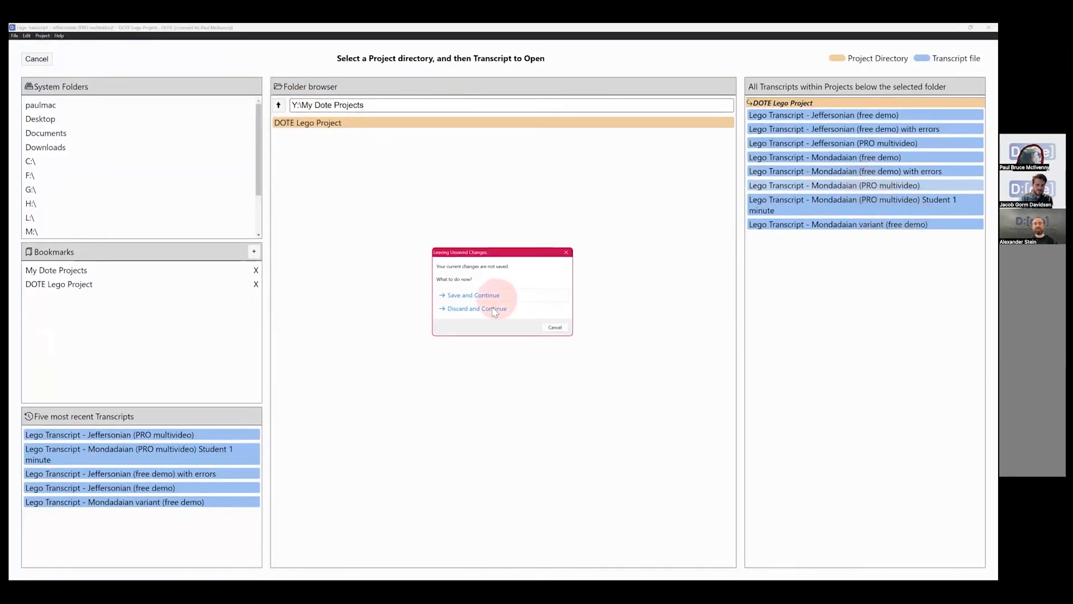
click(554, 328)
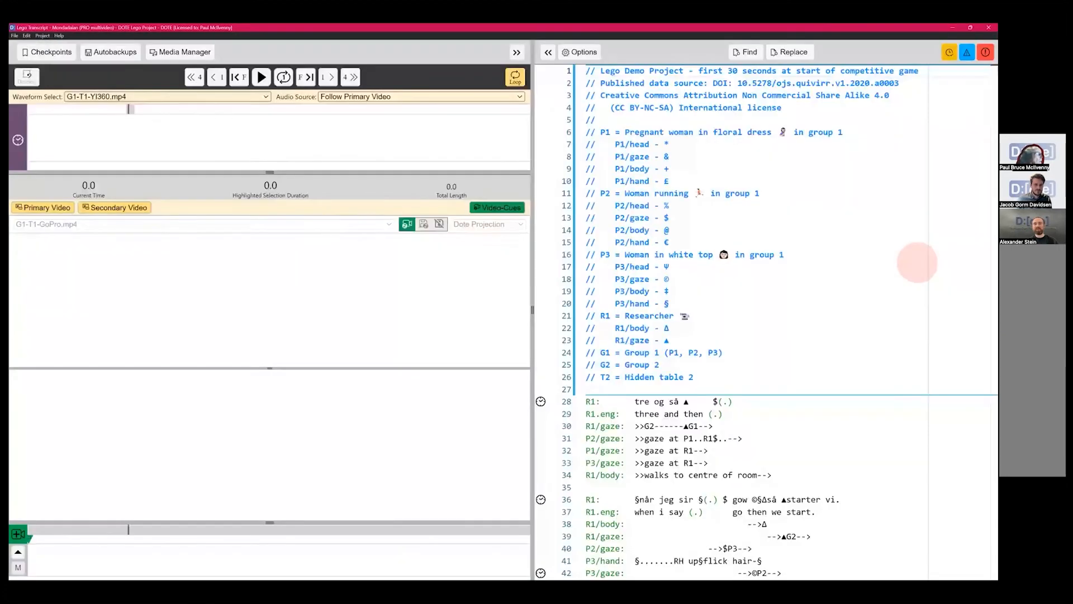
click(118, 213)
Misalign the P2/gaze line 40 and R1/gaze line 39 by inserting extra spaces before their gaze descriptions
drag(985, 163, 994, 223)
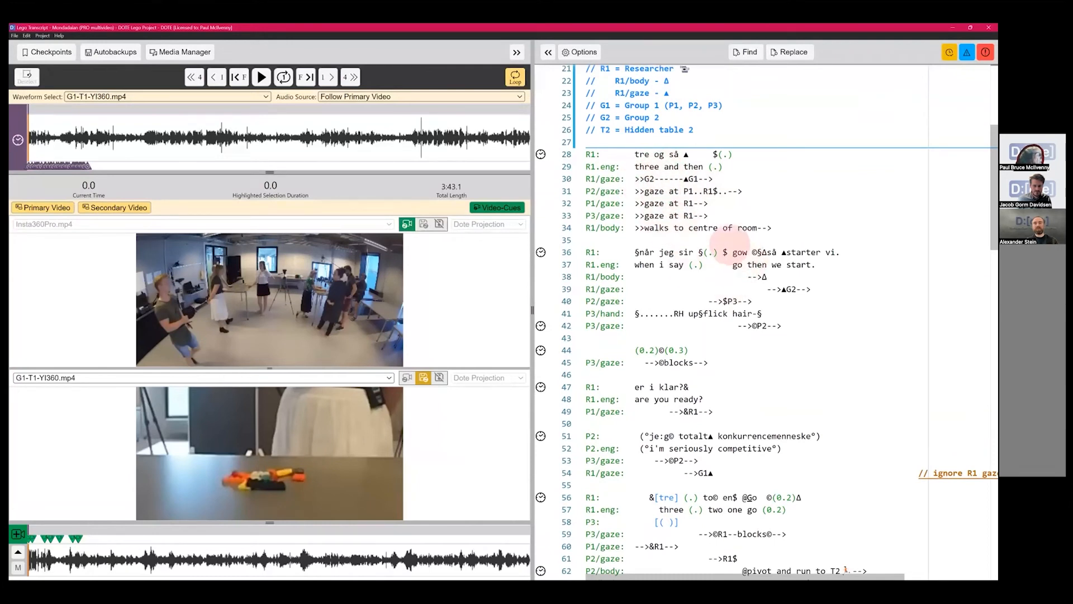
double_click(725, 252)
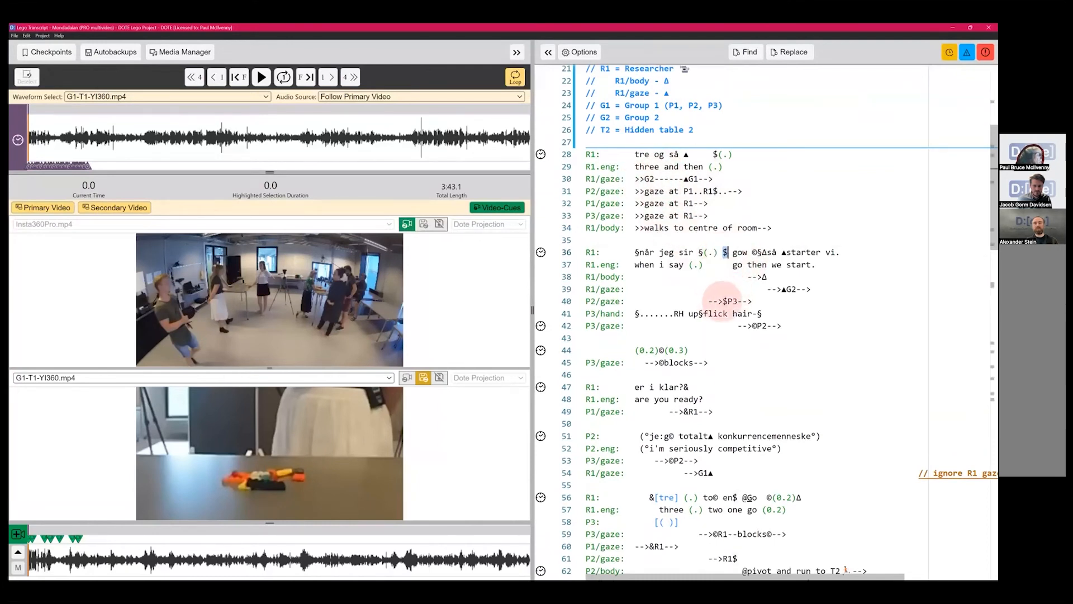
click(708, 301)
click(748, 289)
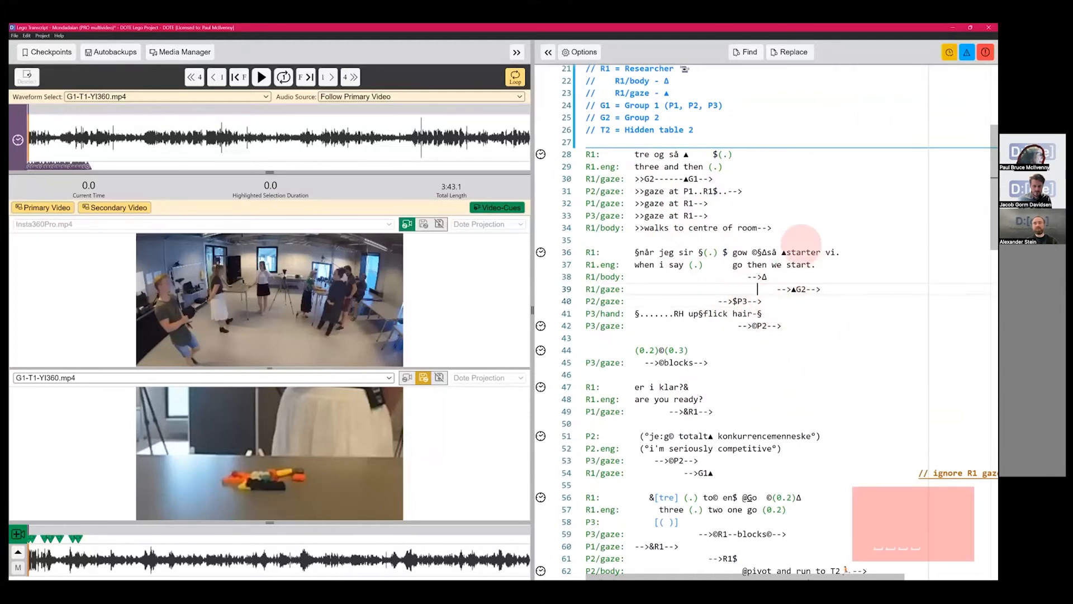
Try removing the ▲ symbol before "starter" on line 36, and undo the removal
double_click(784, 252)
key(ctrl+x)
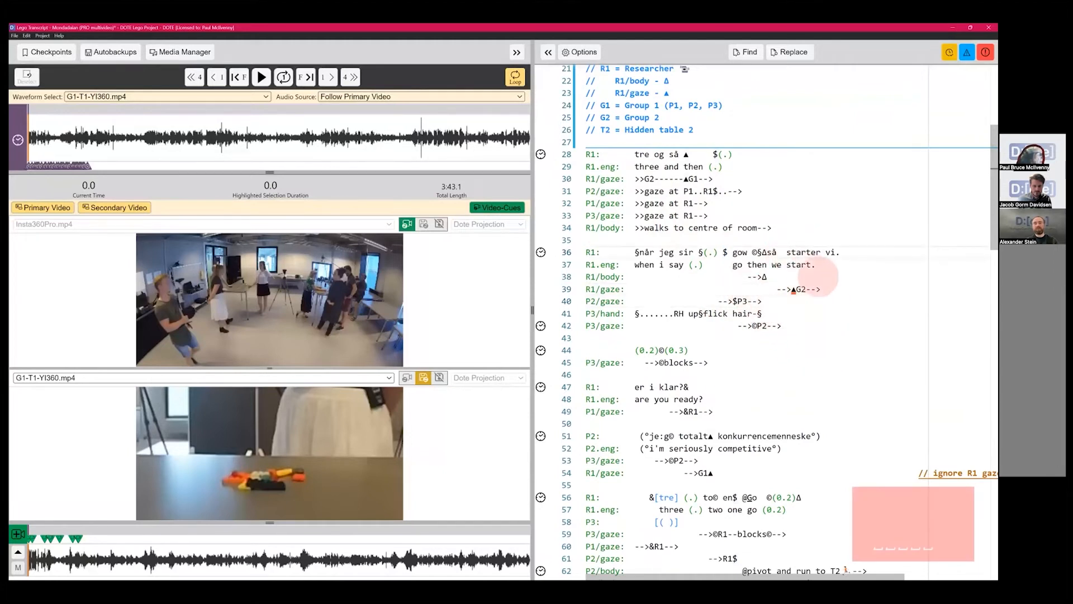
key(ctrl+z)
Insert an extra space before "sir" on line 36 and apply the "Fix misaligned components" quick fix
click(683, 252)
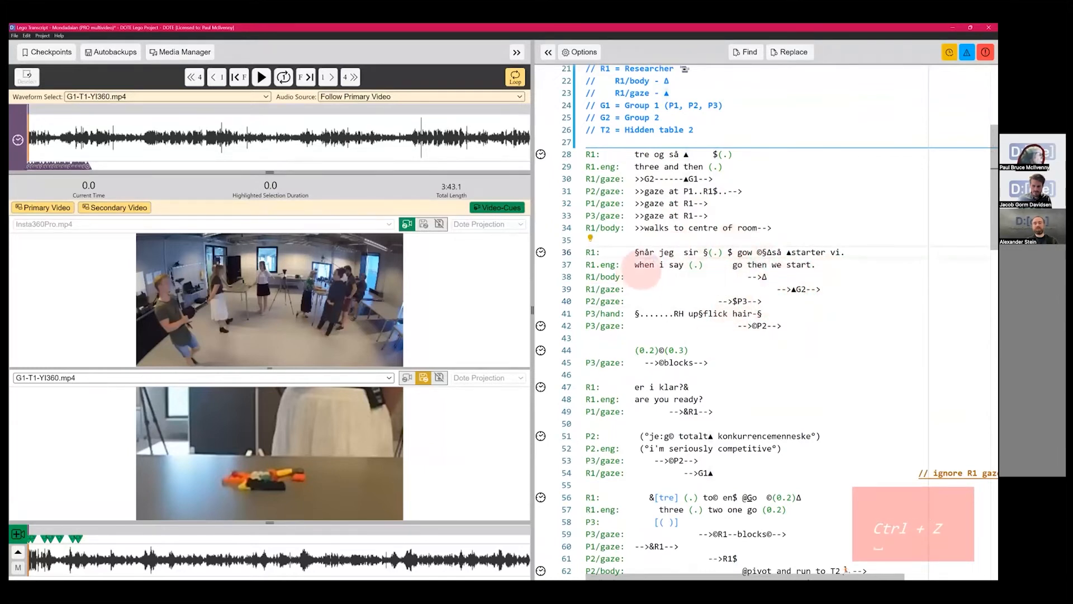
click(590, 238)
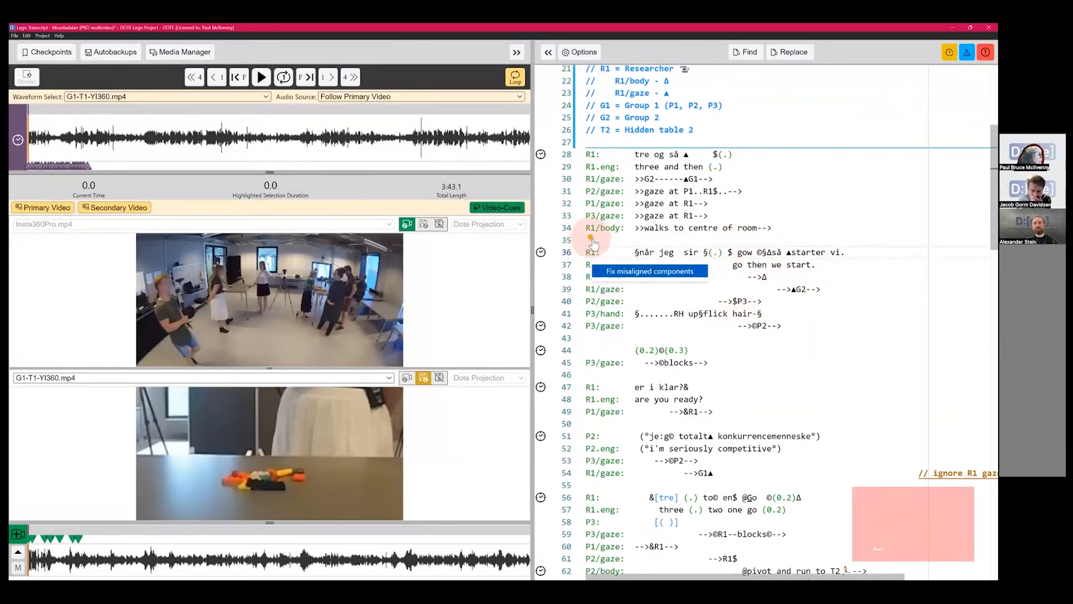
click(643, 273)
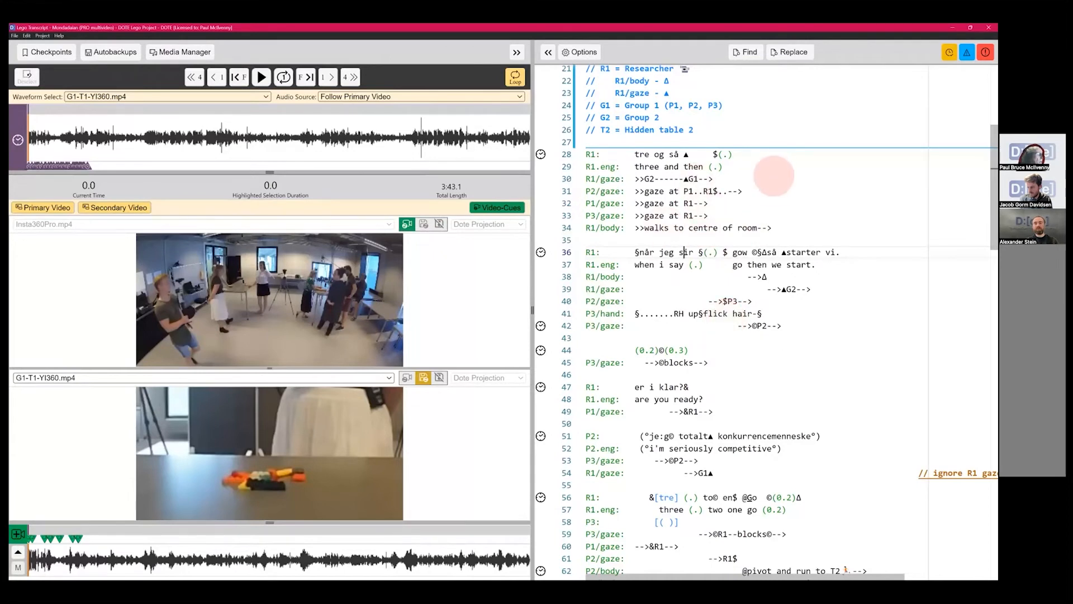
Delete the closing ">" from gaze lines 31 and 33, and one leading ">" from the R1/body line 34
click(783, 192)
key(BackSpace)
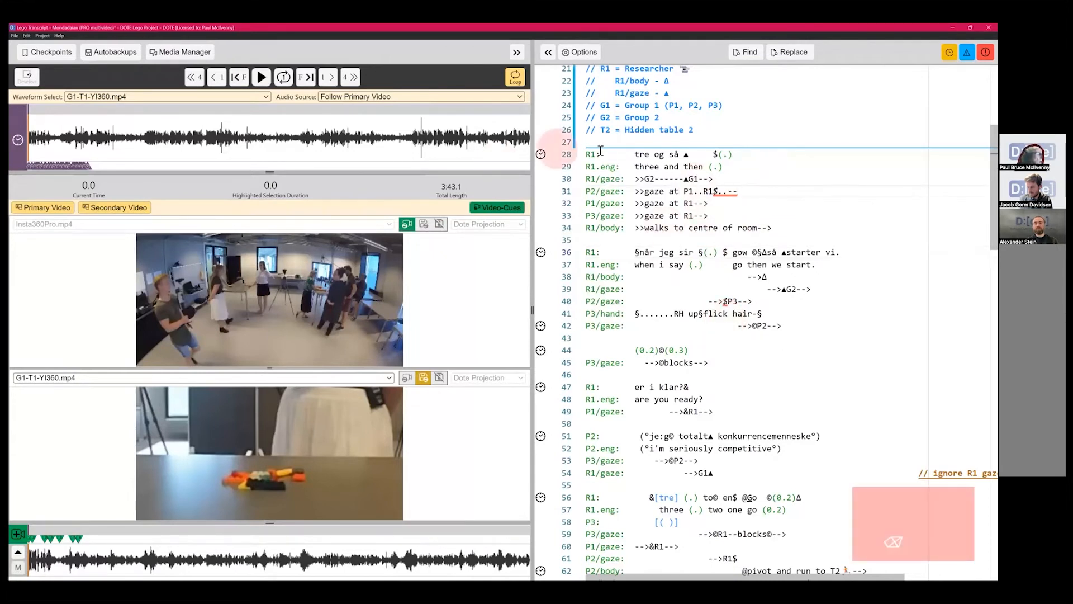
click(727, 216)
key(BackSpace)
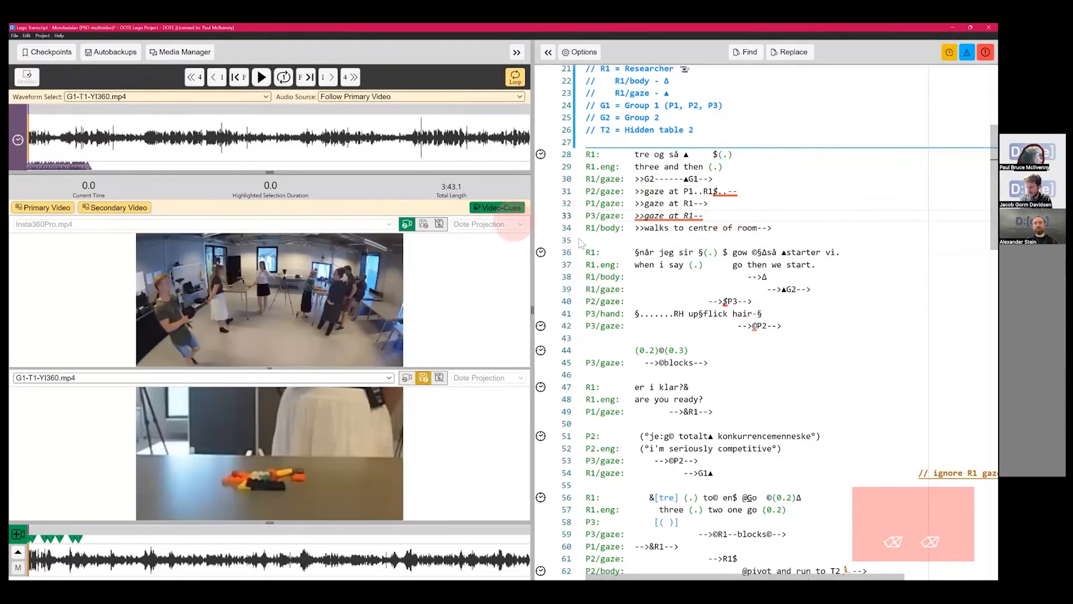
click(640, 228)
key(BackSpace)
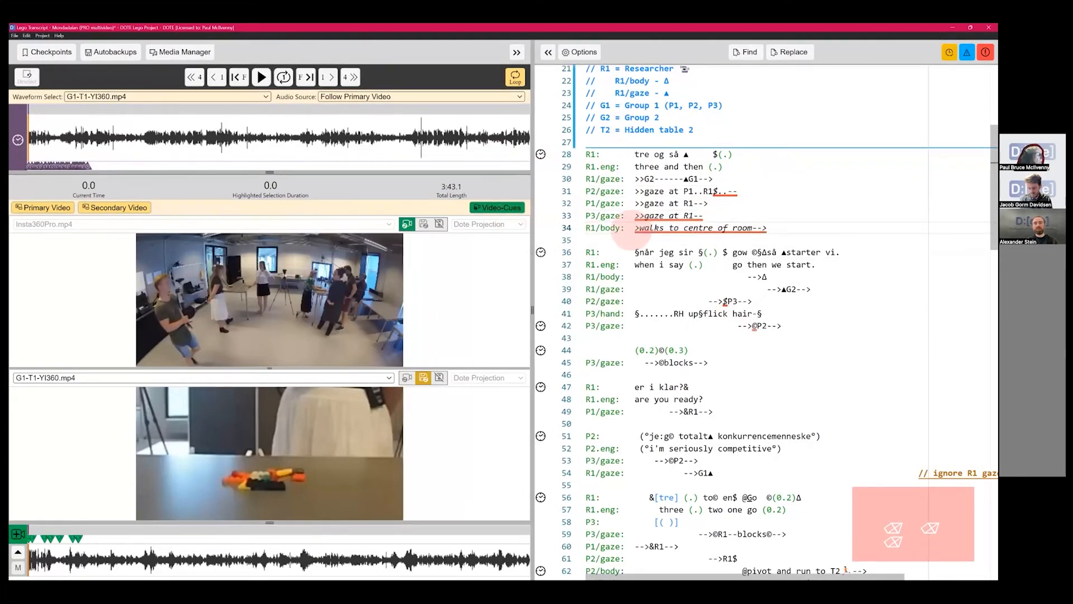
Delete the closing "-->" continuation marker after "blocks" on the P3/gaze line 45
mouse_move(724, 233)
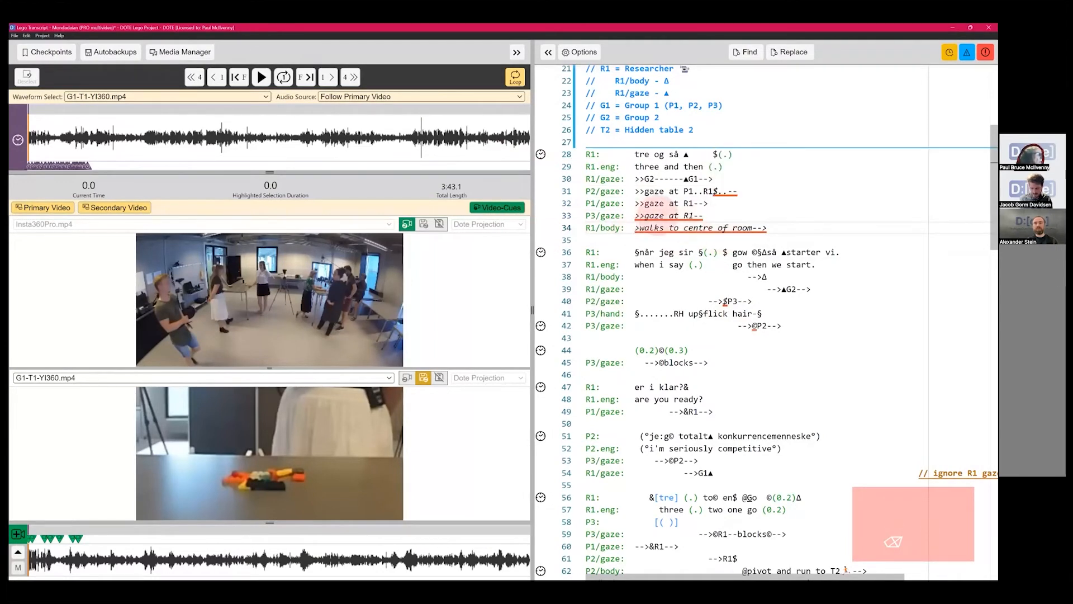
mouse_move(681, 208)
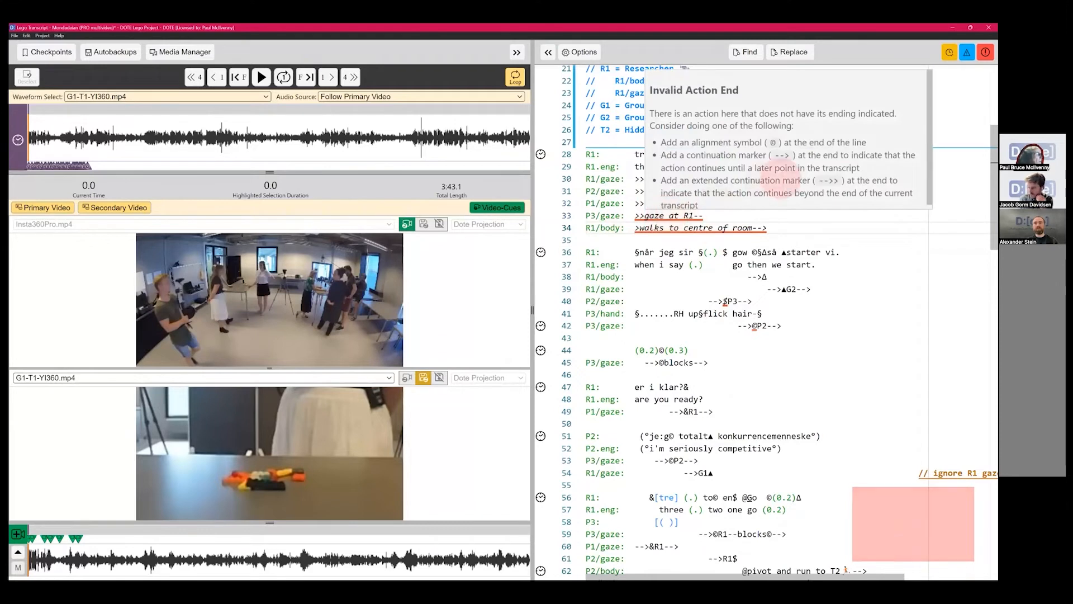
mouse_move(726, 191)
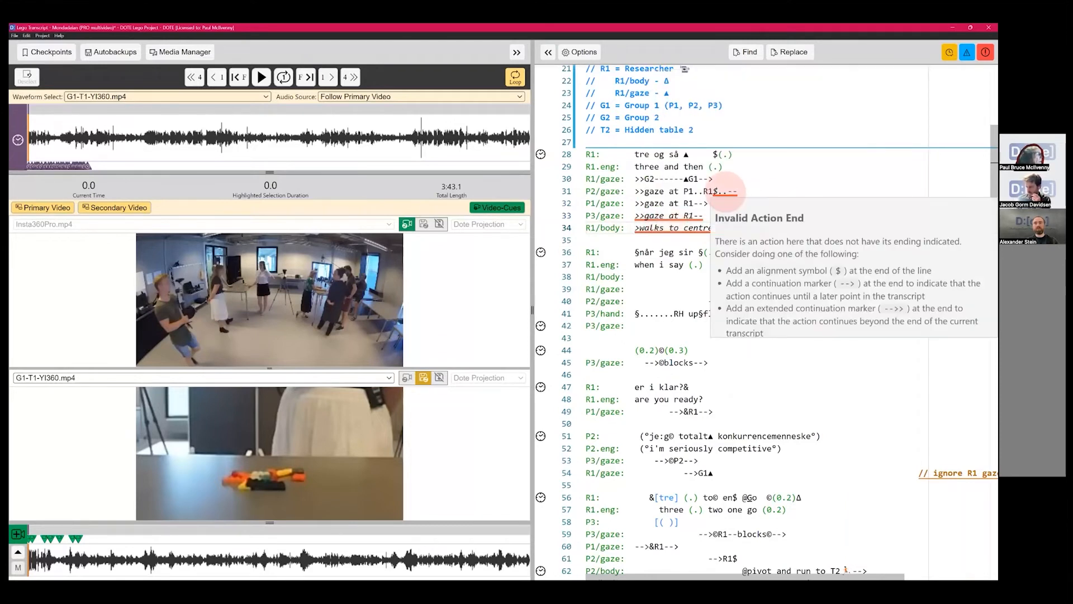
click(752, 362)
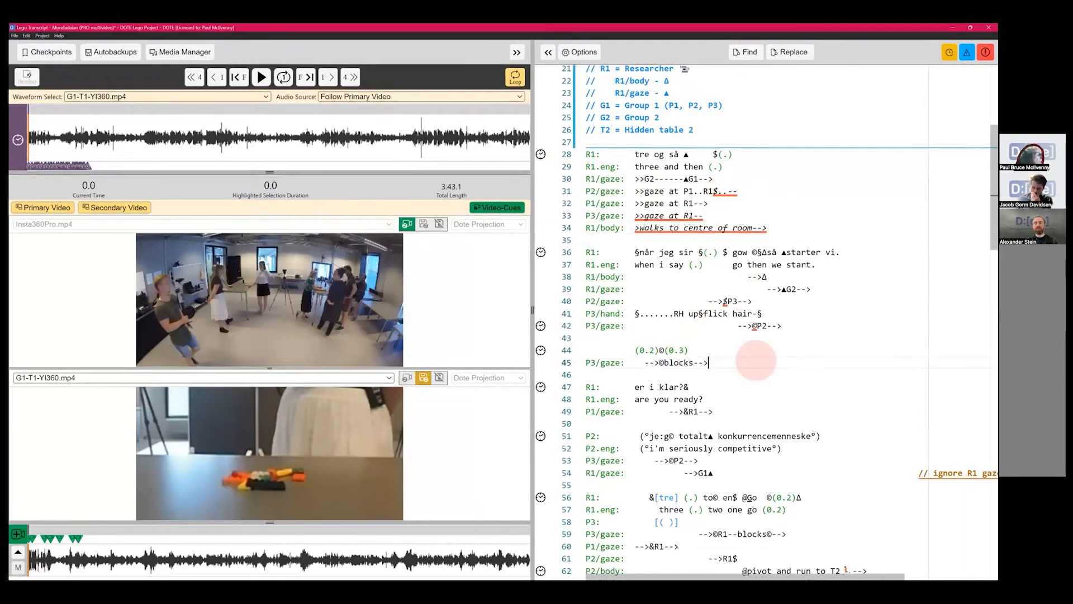
key(BackSpace)
key(BackSpace)
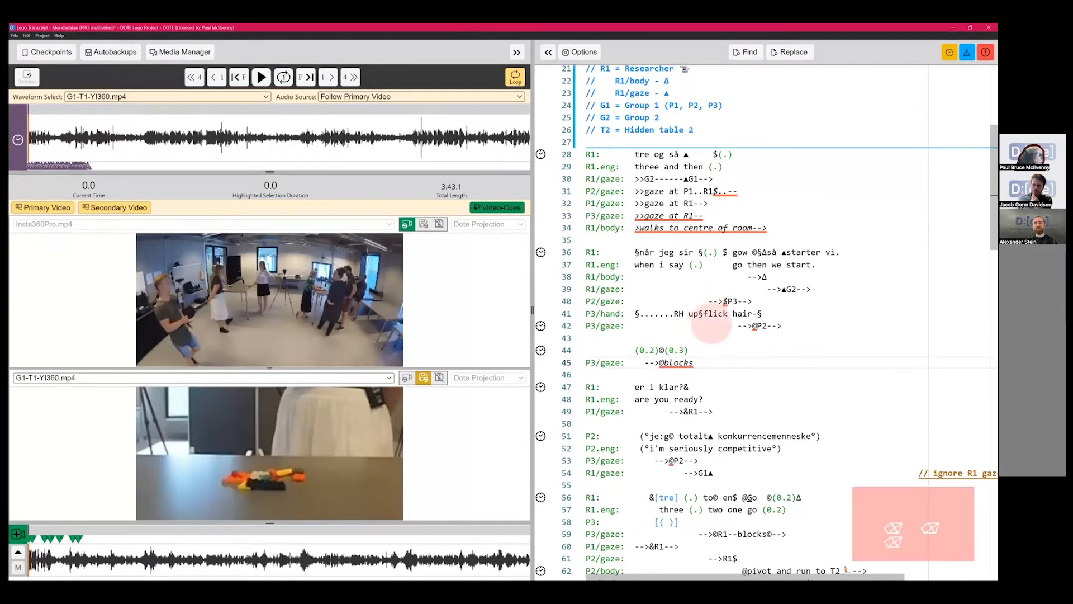
mouse_move(676, 362)
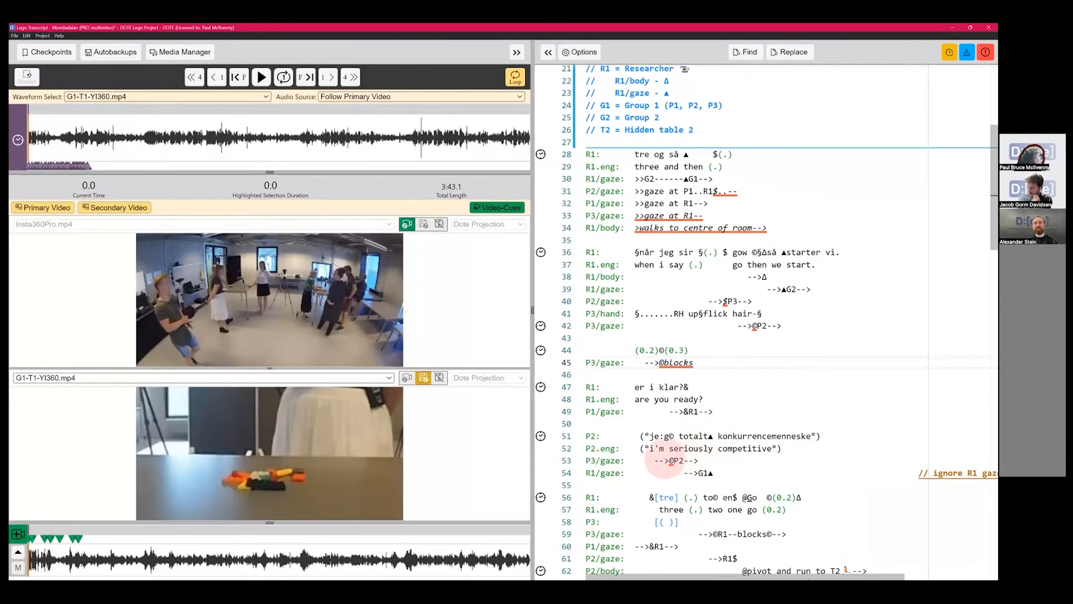
Remove the leading "-->" continuation marker before "©P2" on the P3/gaze line 53
click(671, 462)
key(BackSpace)
key(BackSpace)
key(BackSpace)
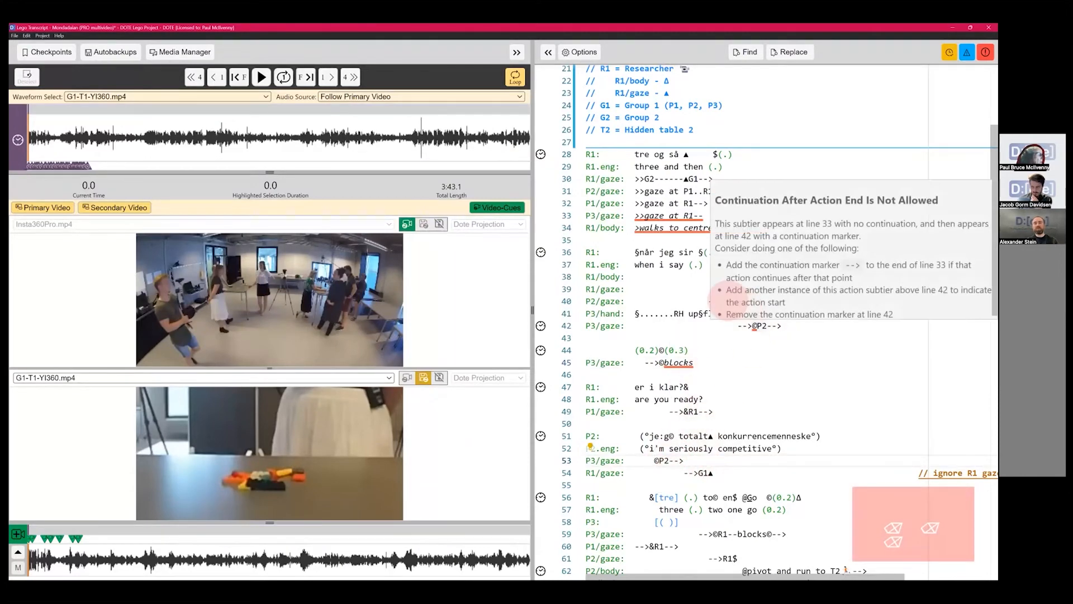
mouse_move(760, 327)
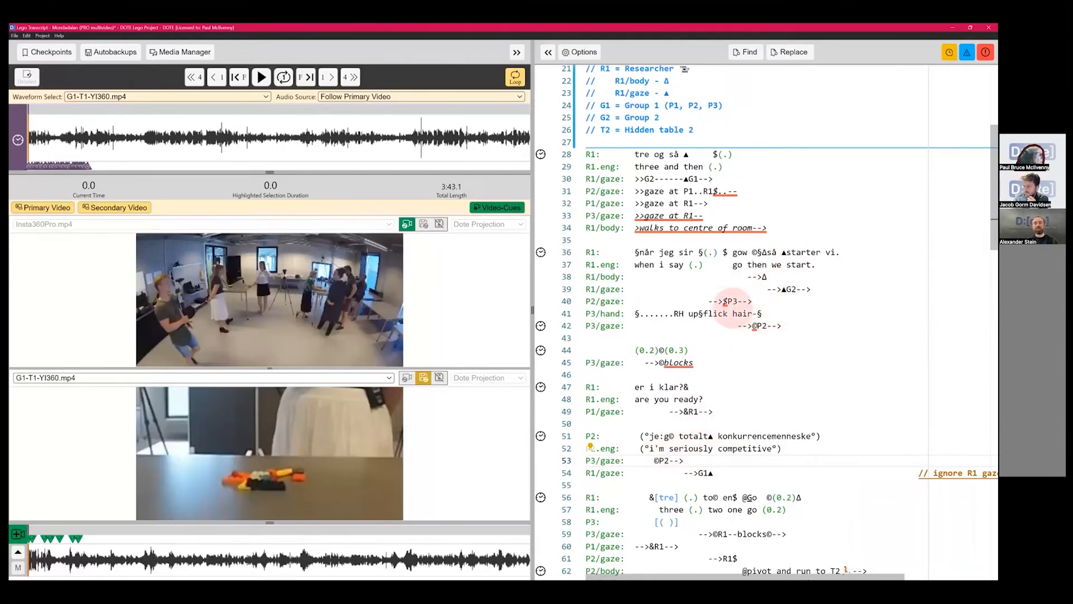
mouse_move(720, 293)
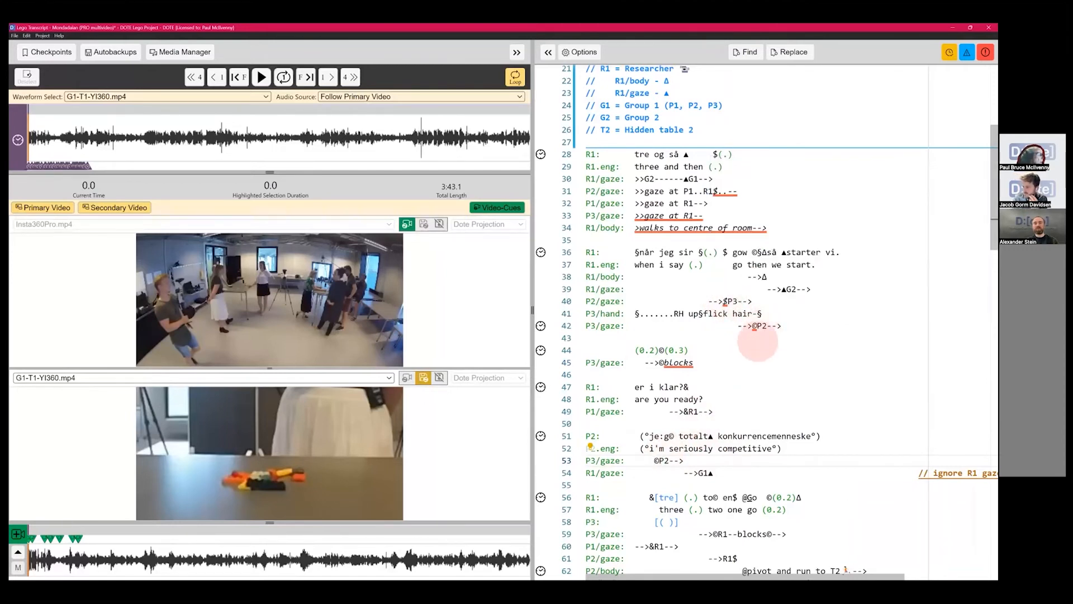
mouse_move(668, 362)
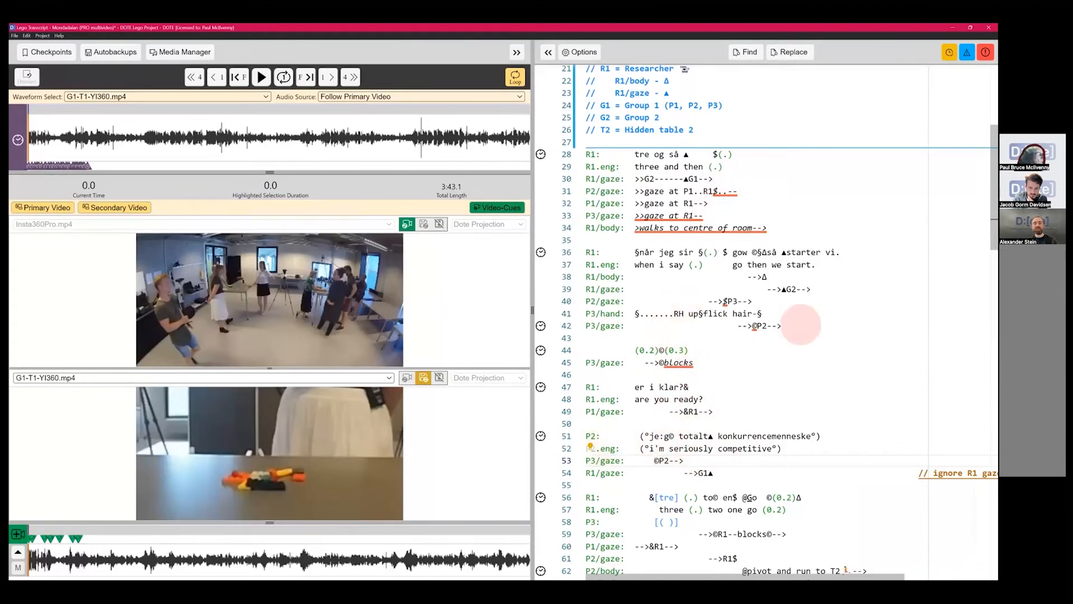
click(654, 460)
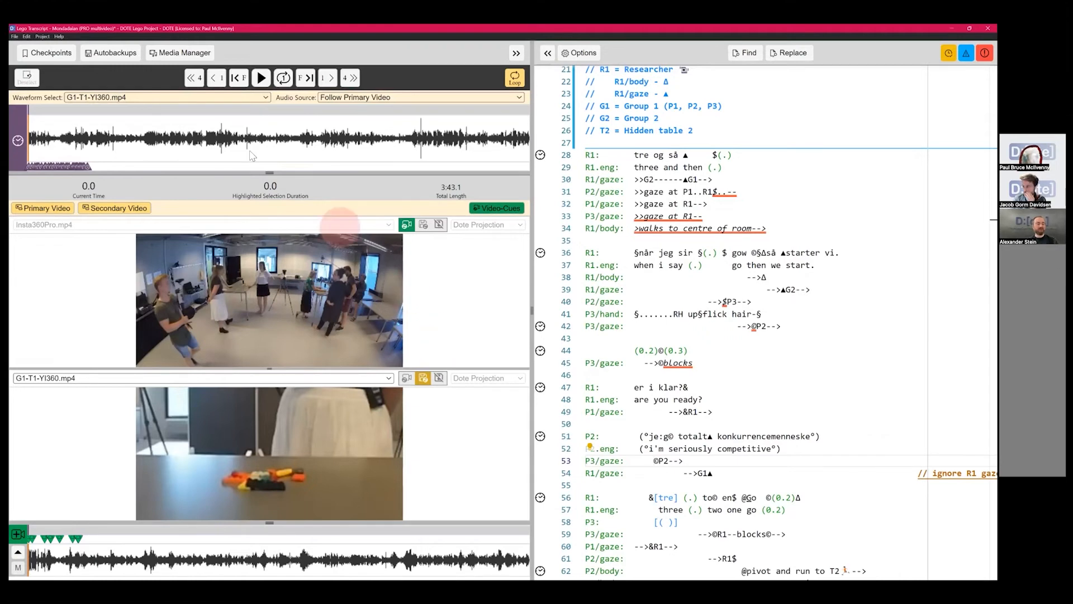
Switch the waveform display to Insta360Pro.mp4, to G1-T2-YI360.mp4, and finally to Follow Primary Video
click(140, 97)
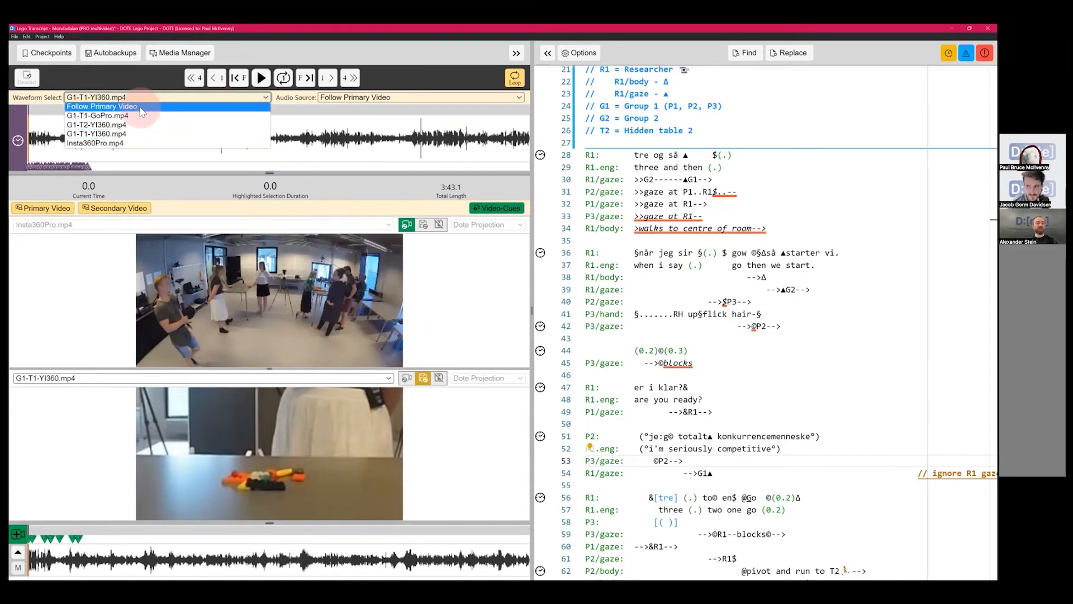
click(141, 108)
click(140, 97)
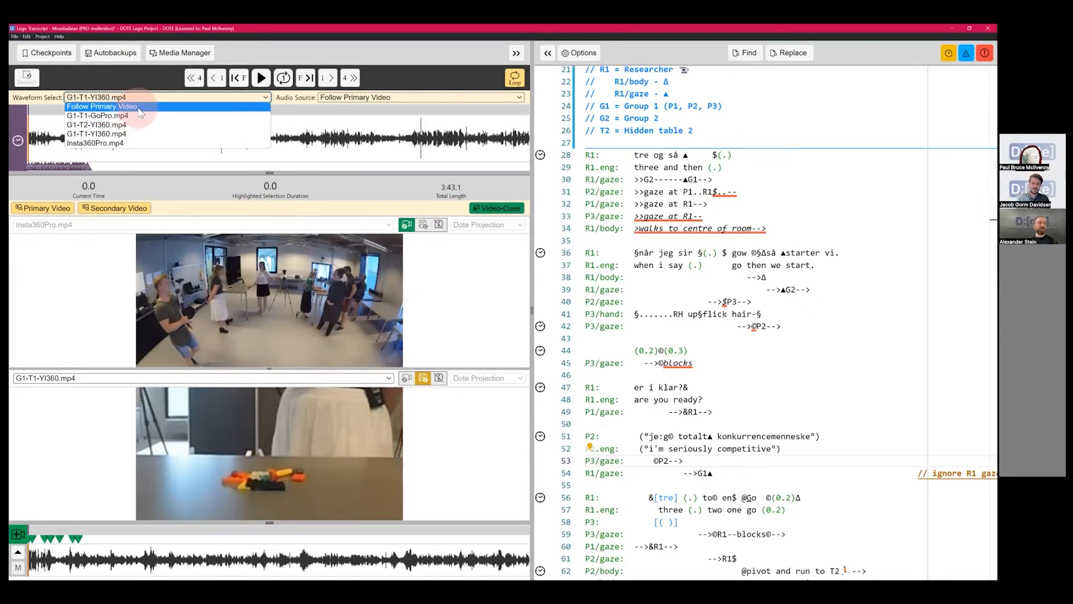
click(129, 142)
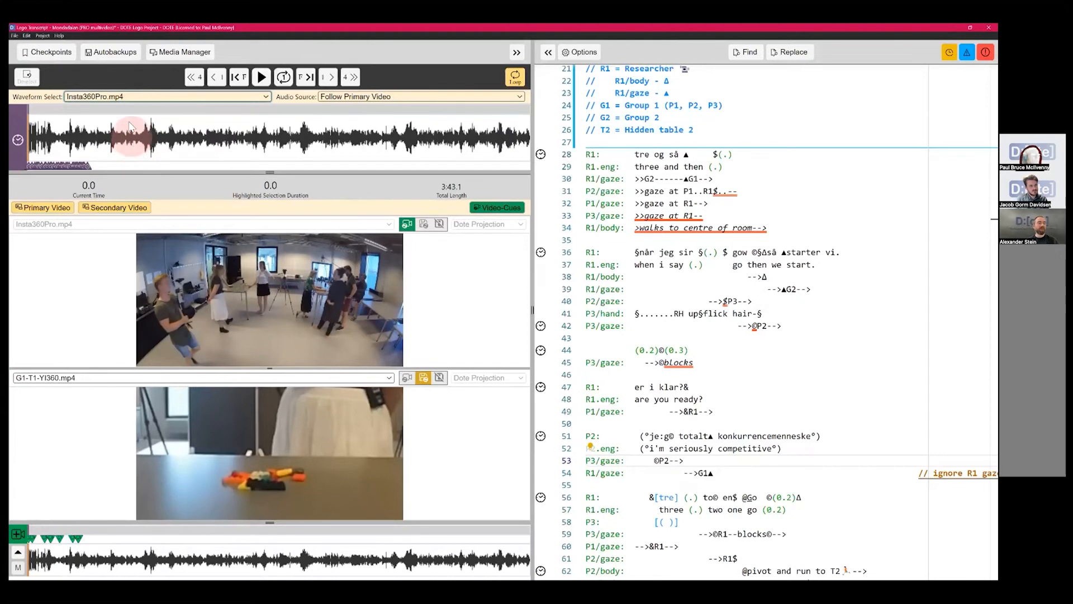
click(118, 97)
click(127, 124)
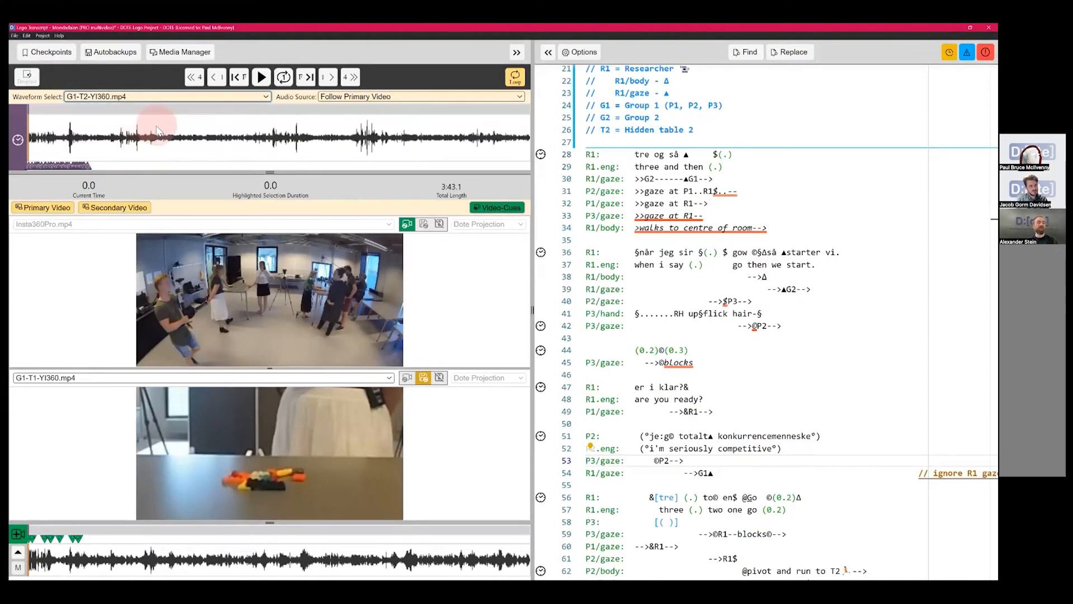
click(129, 96)
click(133, 105)
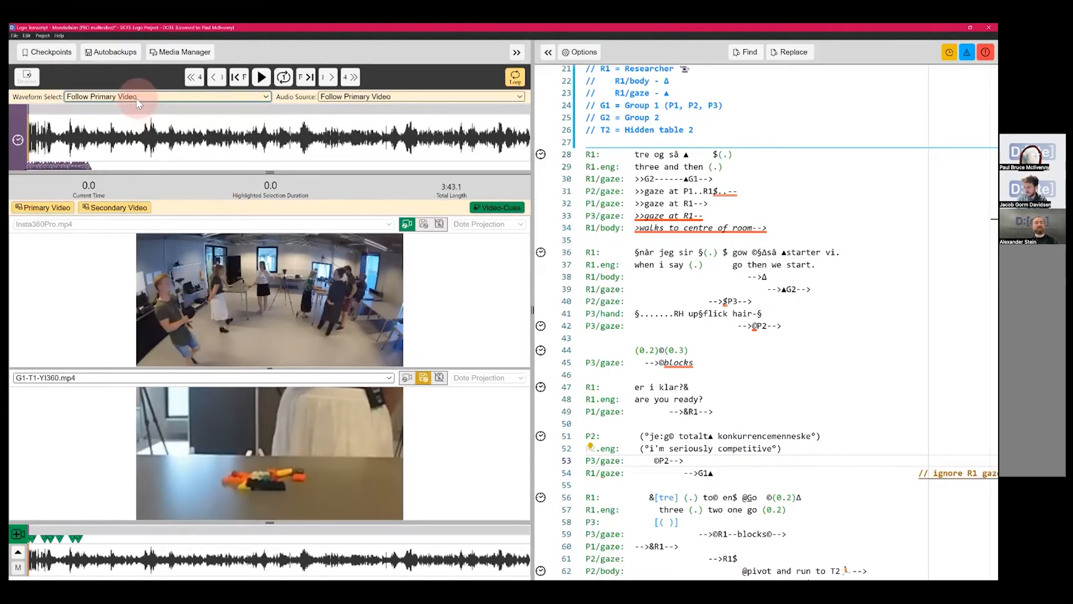
click(366, 96)
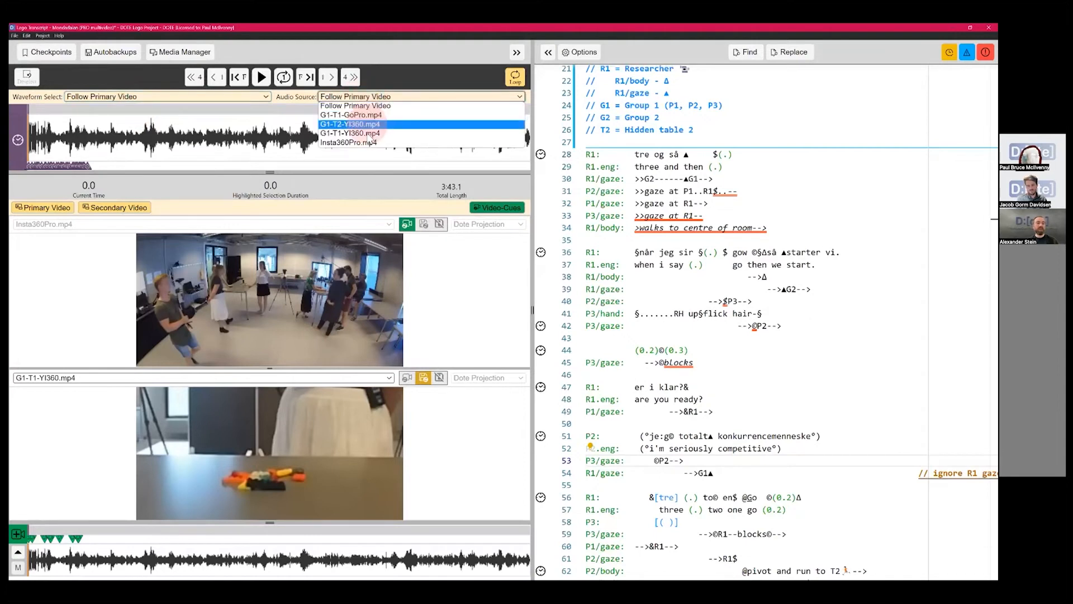
click(291, 103)
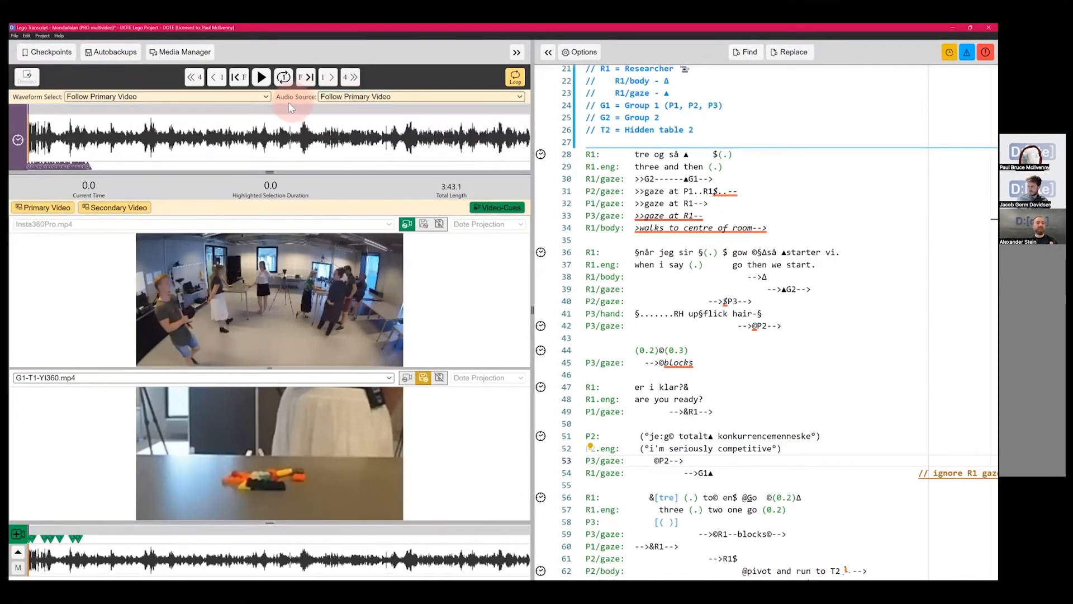
click(168, 96)
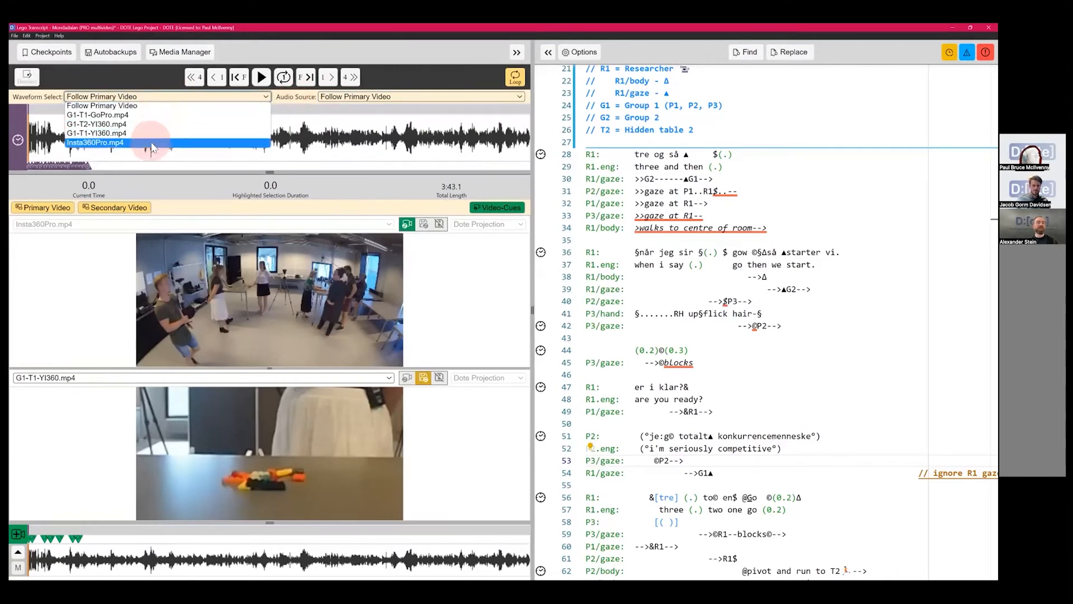
click(167, 107)
click(166, 97)
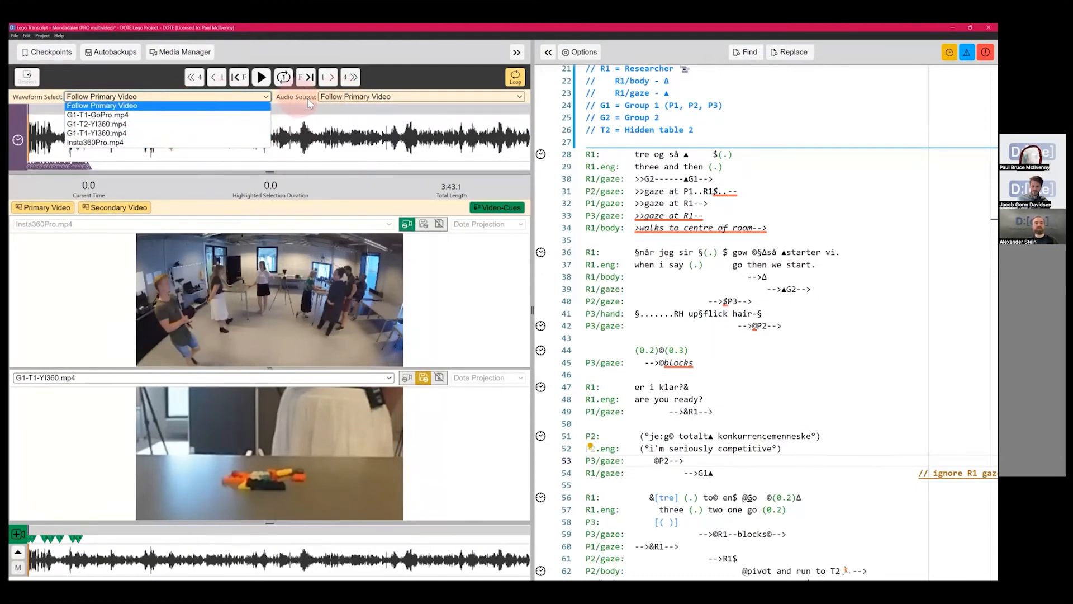
Set both the audio source and the waveform display to Insta360Pro.mp4
click(340, 99)
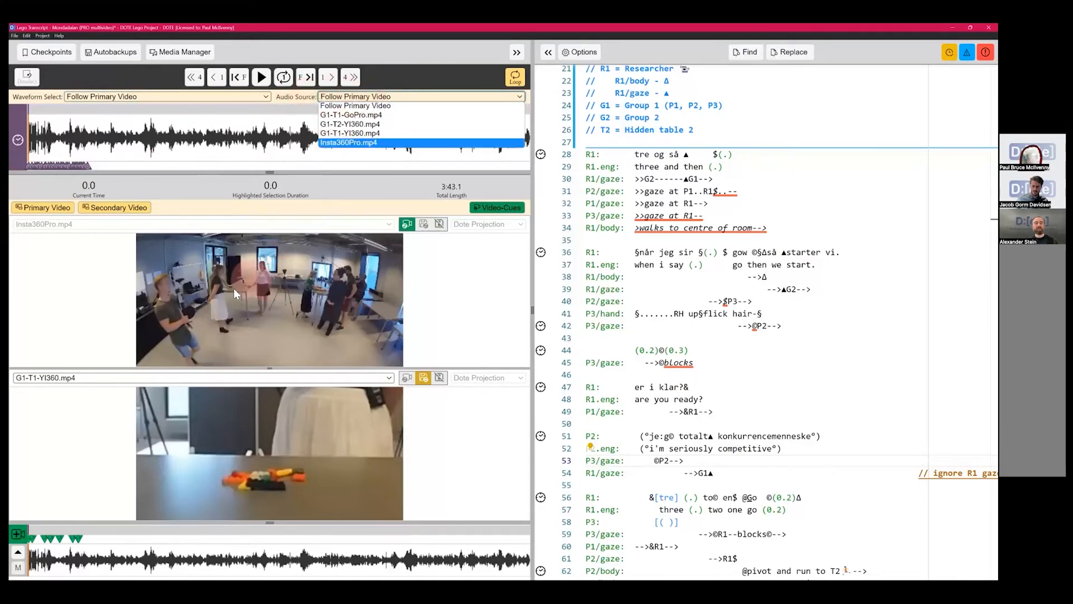
click(369, 143)
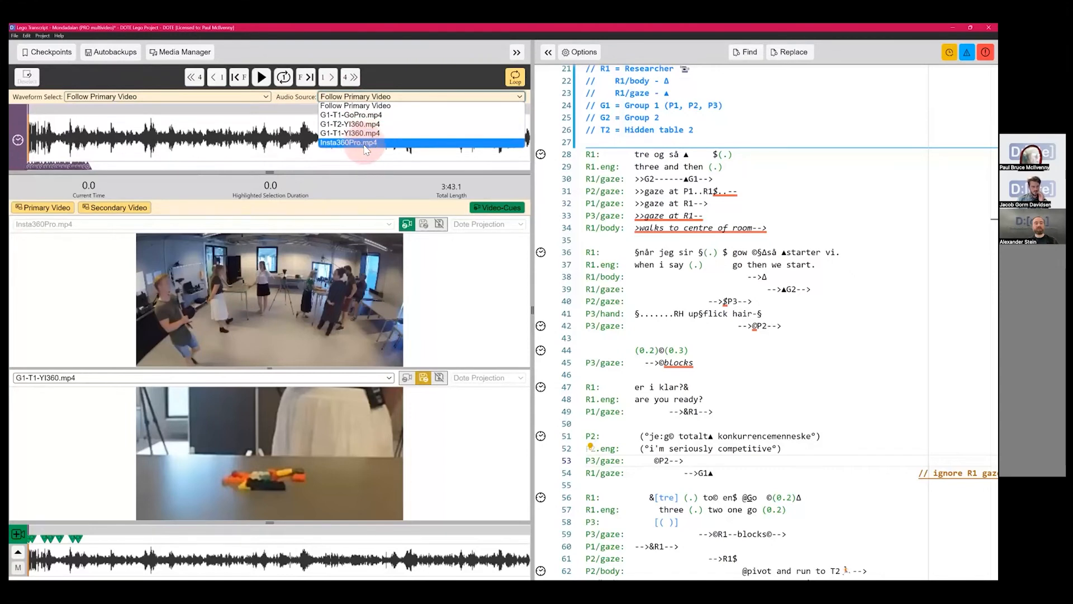
click(363, 144)
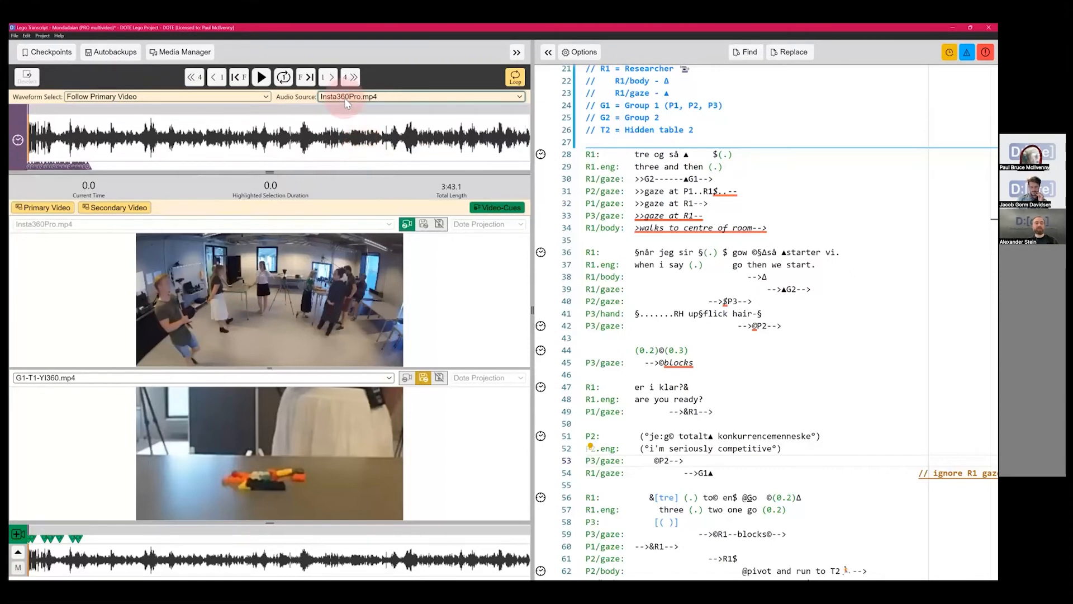
click(190, 96)
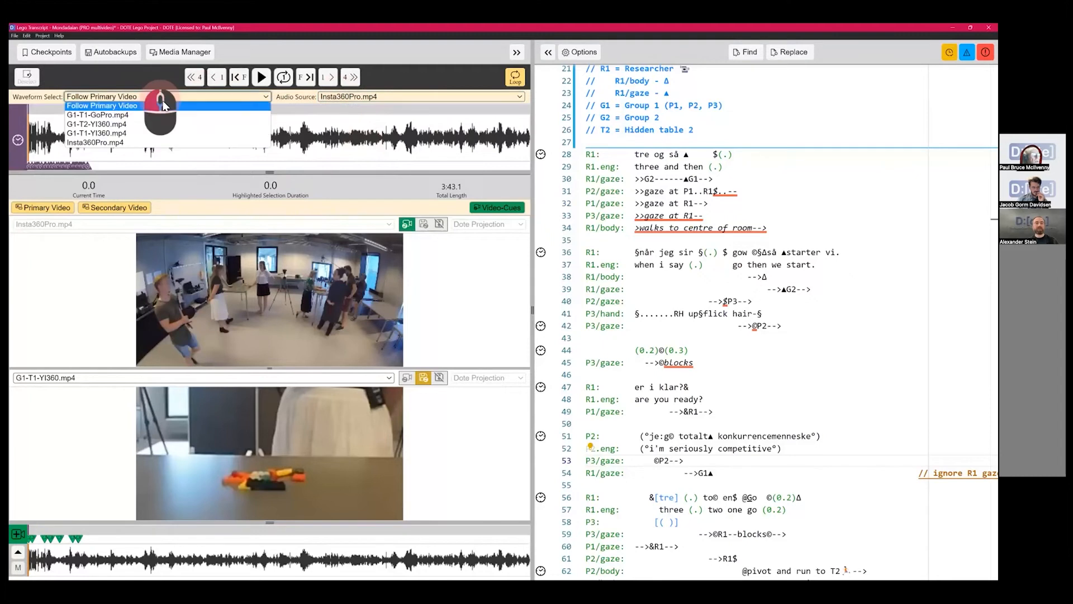
click(124, 142)
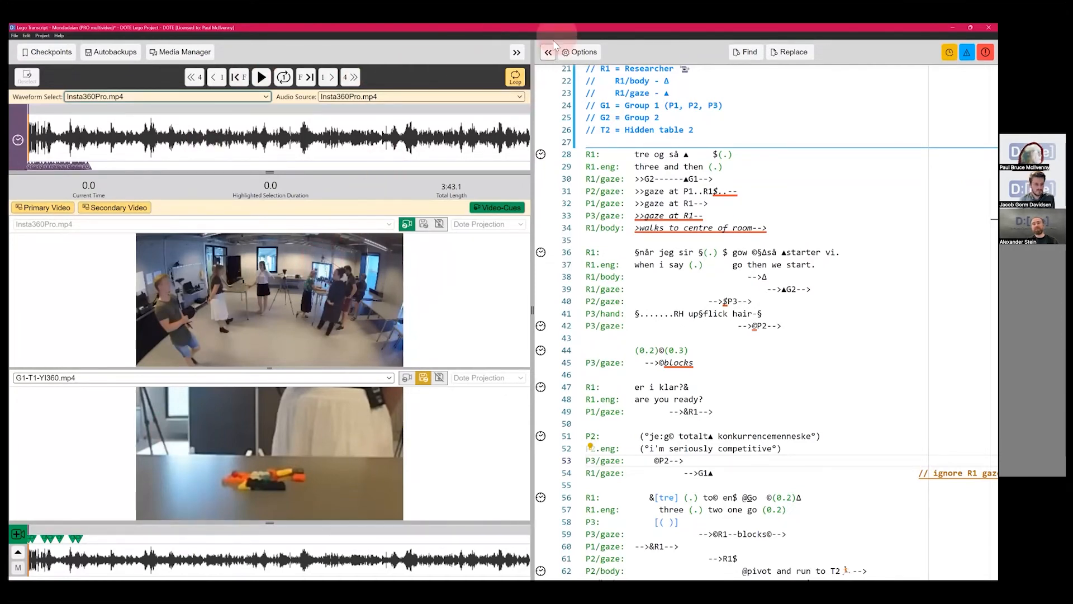
Expand the media side to full width, hide and show the secondary video, and restore the split view
click(518, 54)
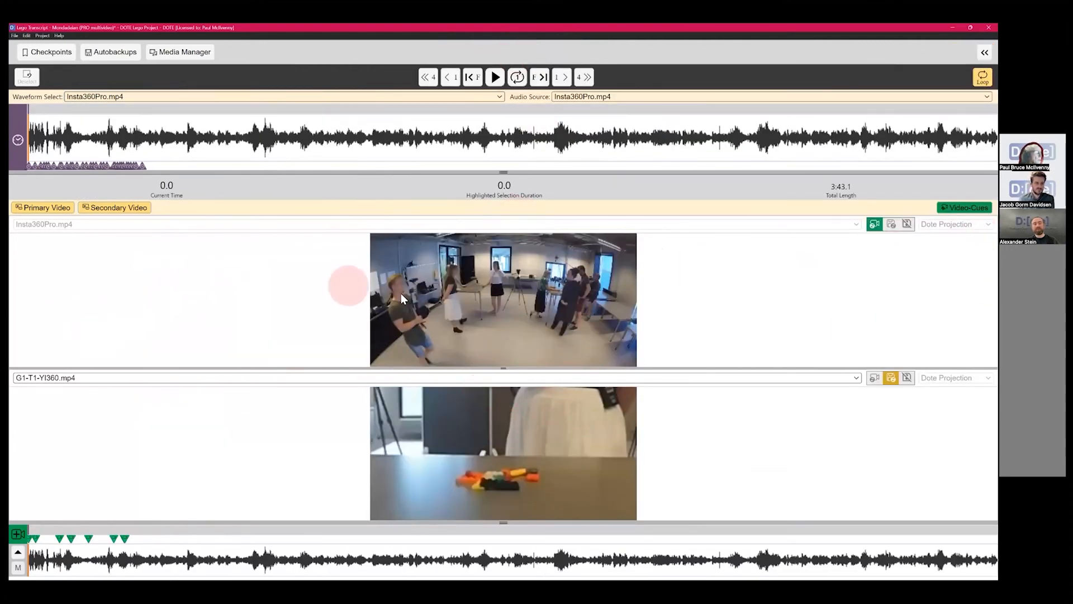
click(129, 211)
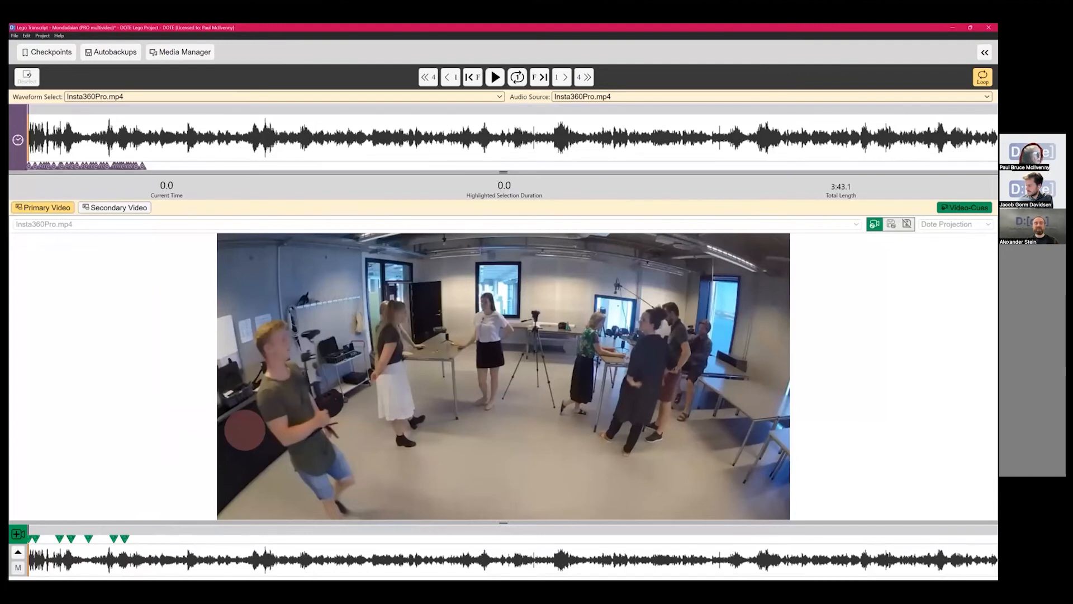
click(120, 207)
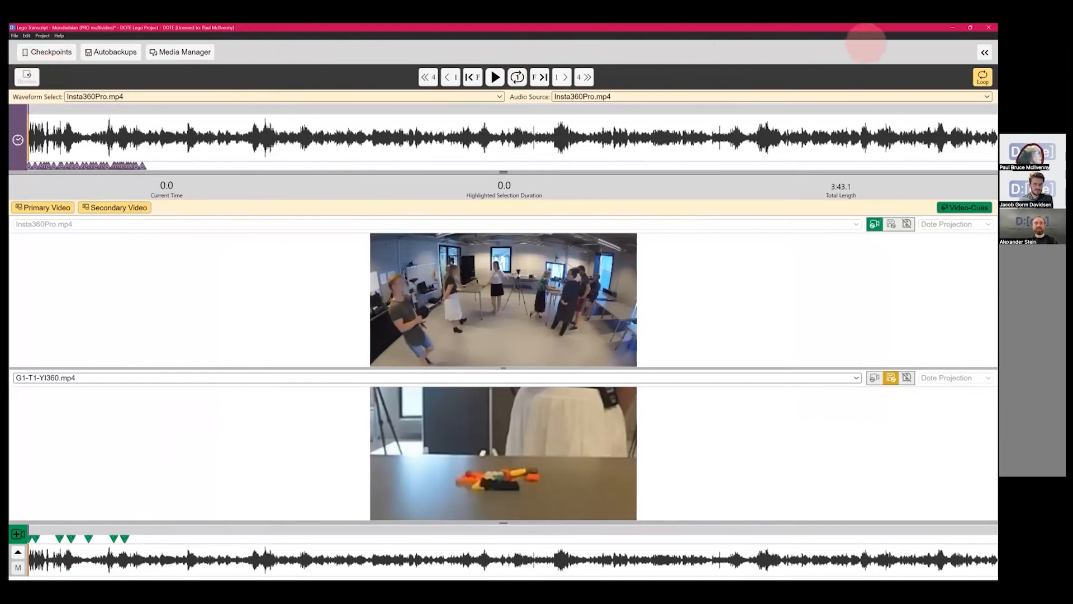
click(985, 52)
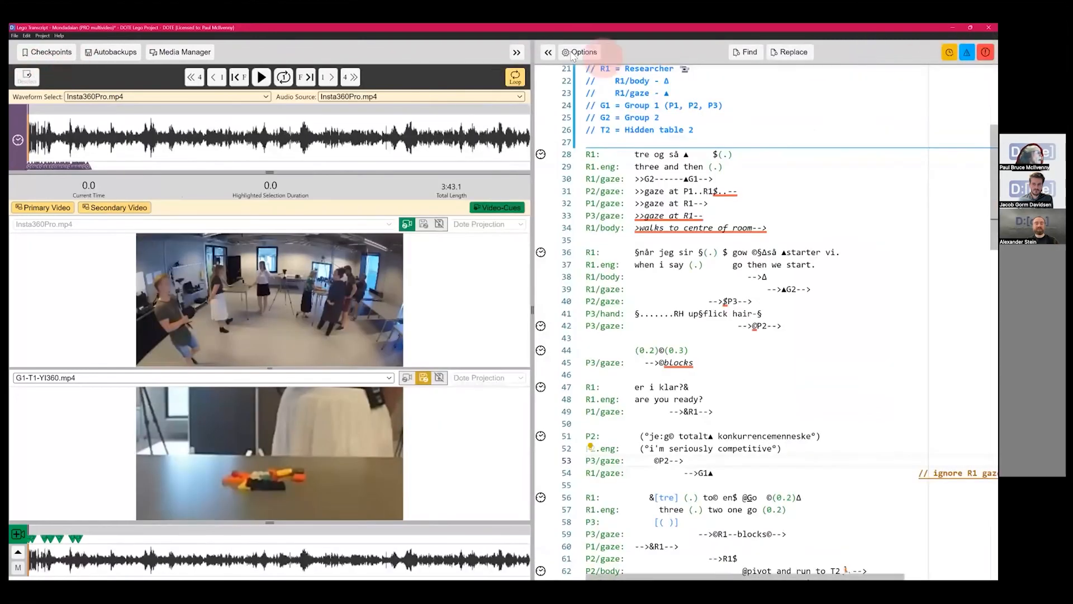
View the transcript at full width, highlight the "// ignore R1 gaze after this point" comment on line 54, and restore the split view
click(548, 53)
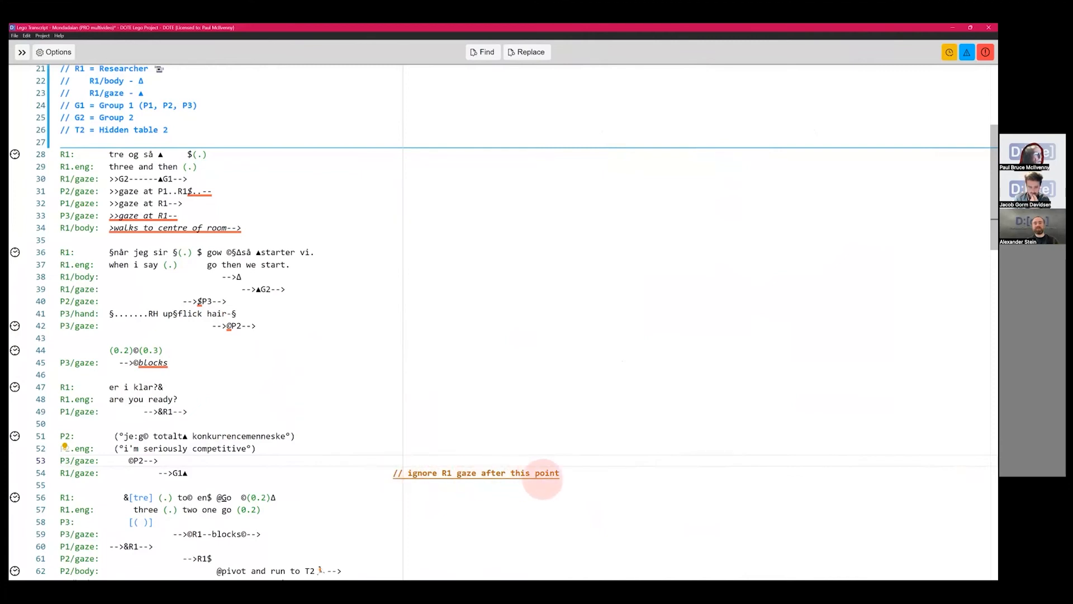
drag(560, 474, 389, 473)
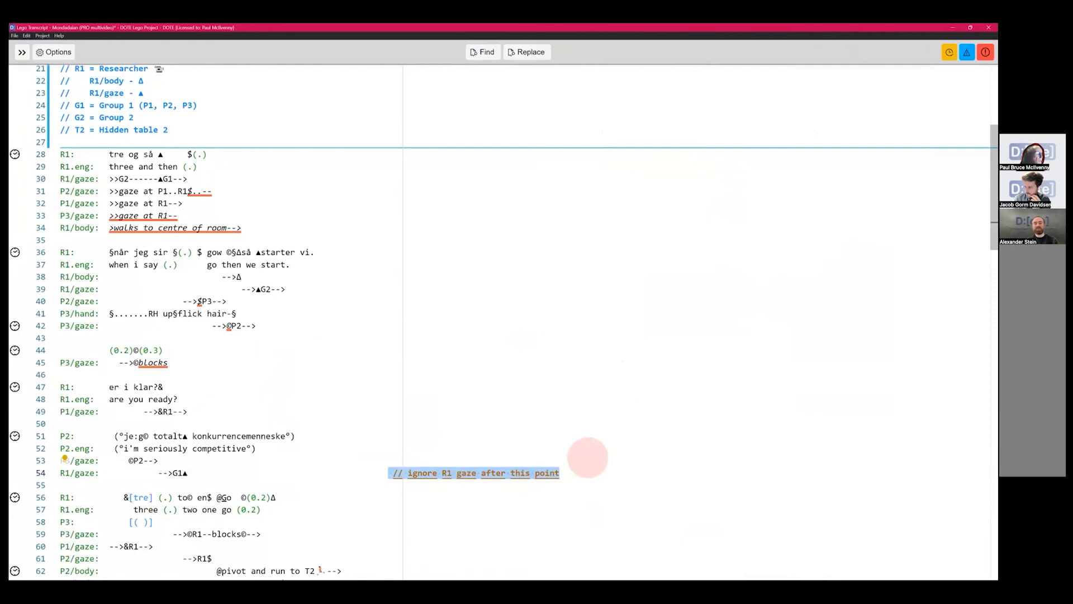
click(24, 54)
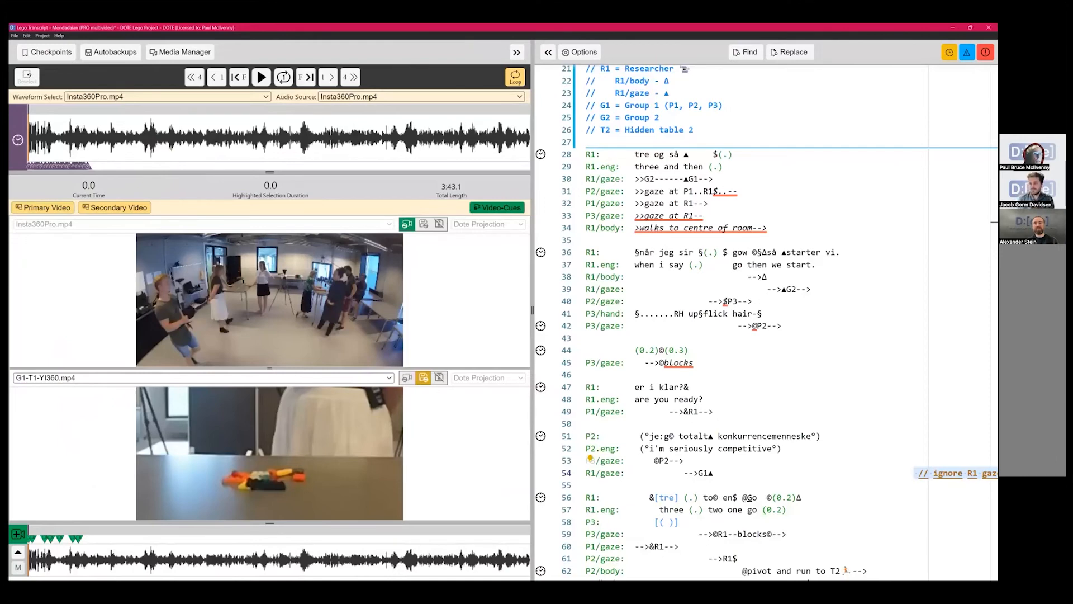
Open the Media Manager, select Panasonic2D.mp4 in the file list, and enlarge the dialog
click(188, 54)
click(353, 386)
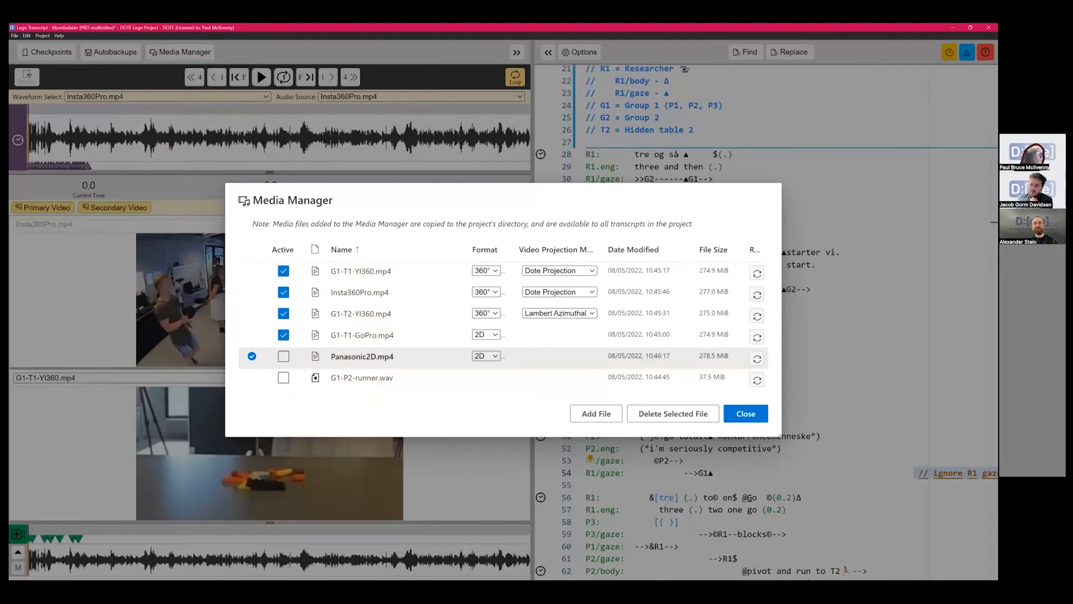
click(747, 415)
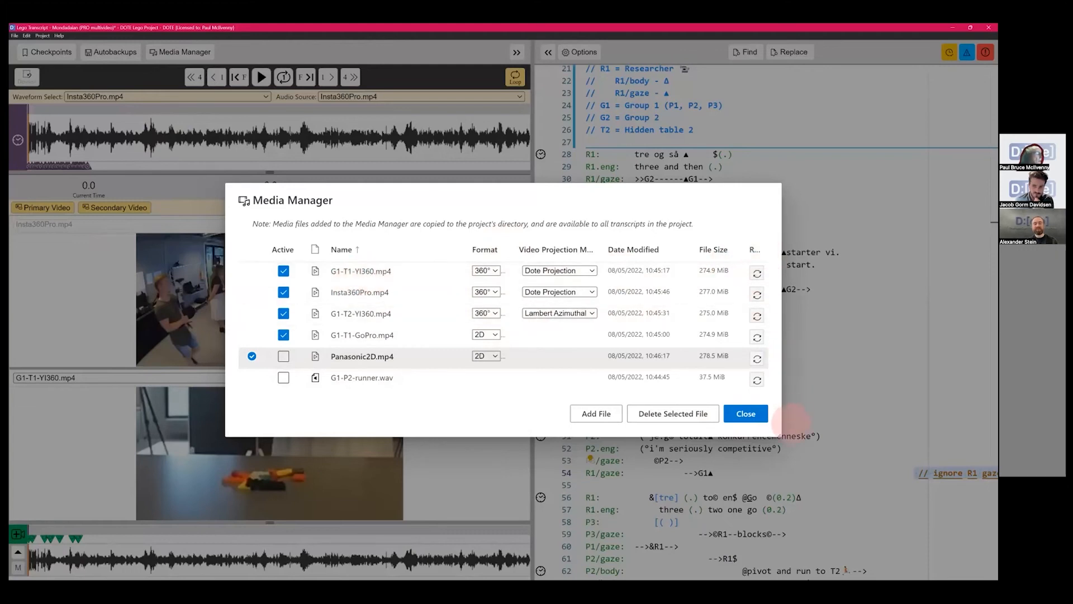
drag(781, 436, 894, 453)
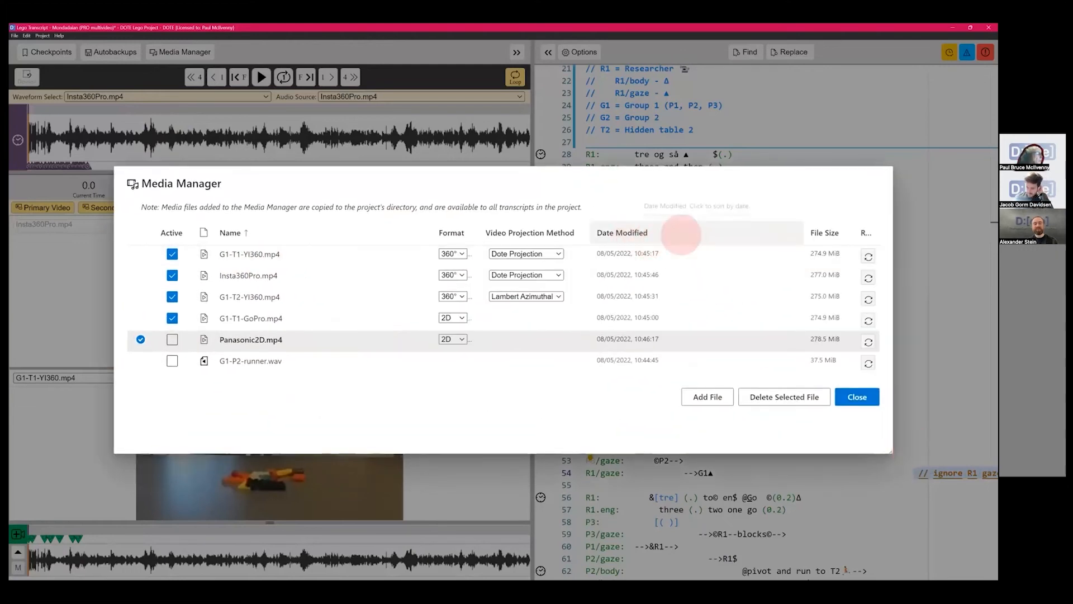
Narrow the Date Modified and File Size columns in the Media Manager to make room for the Regenerate waveform column
click(802, 235)
drag(801, 234, 744, 240)
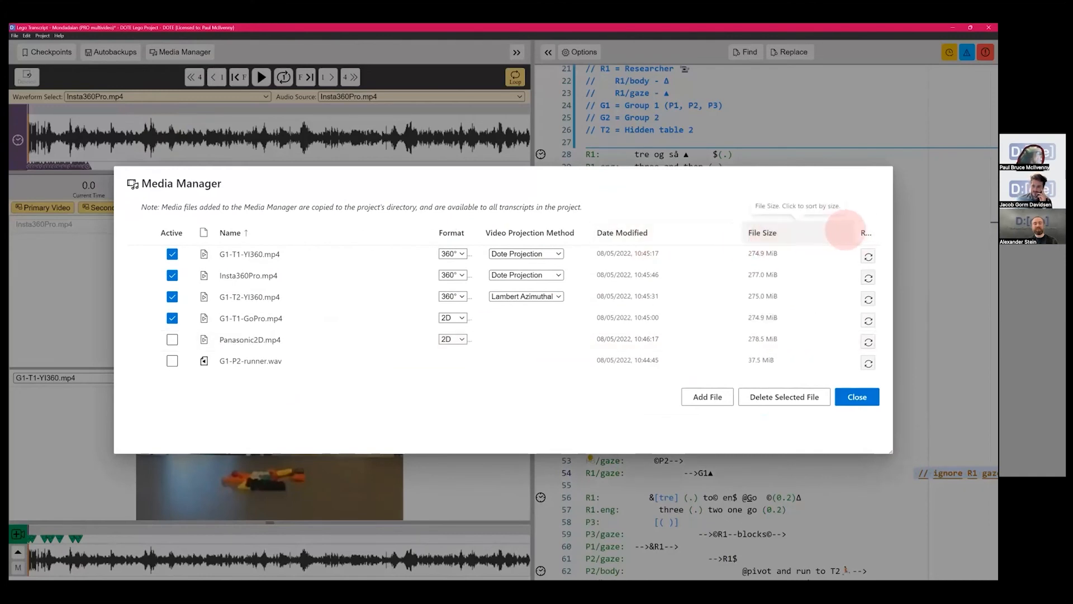
mouse_move(867, 228)
mouse_down()
mouse_move(790, 235)
mouse_move(850, 234)
mouse_up()
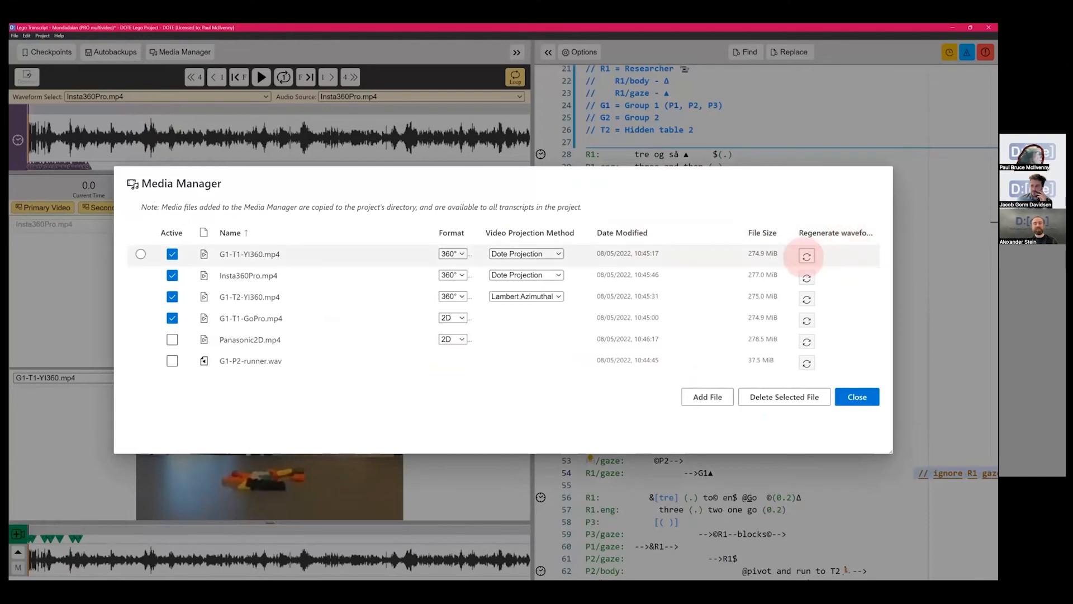
Regenerate the waveform cache for G1-T1-YI360.mp4 and close the Media Manager
click(807, 256)
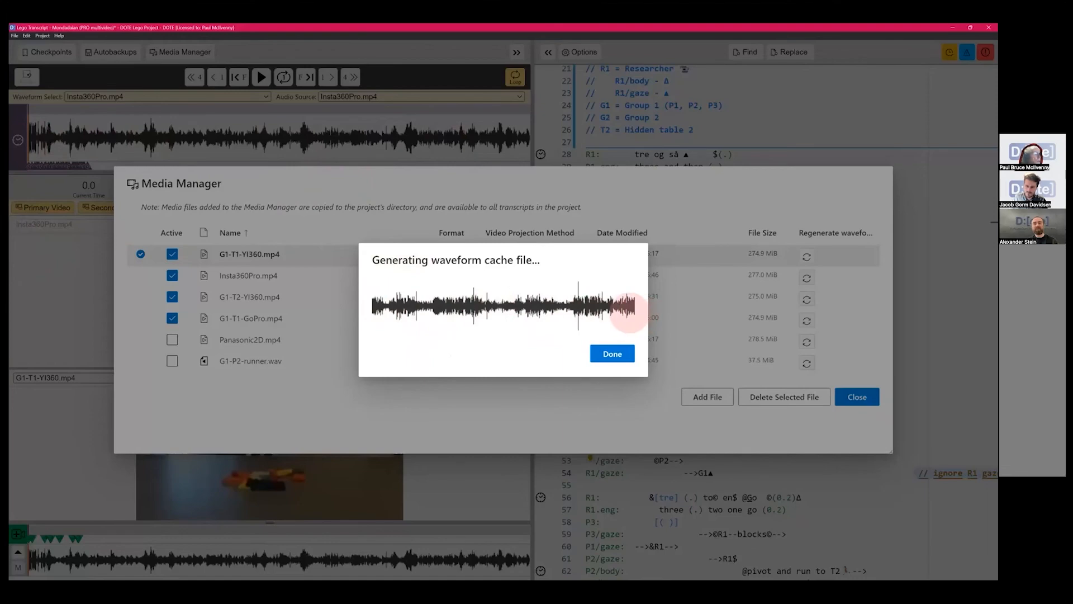
click(612, 354)
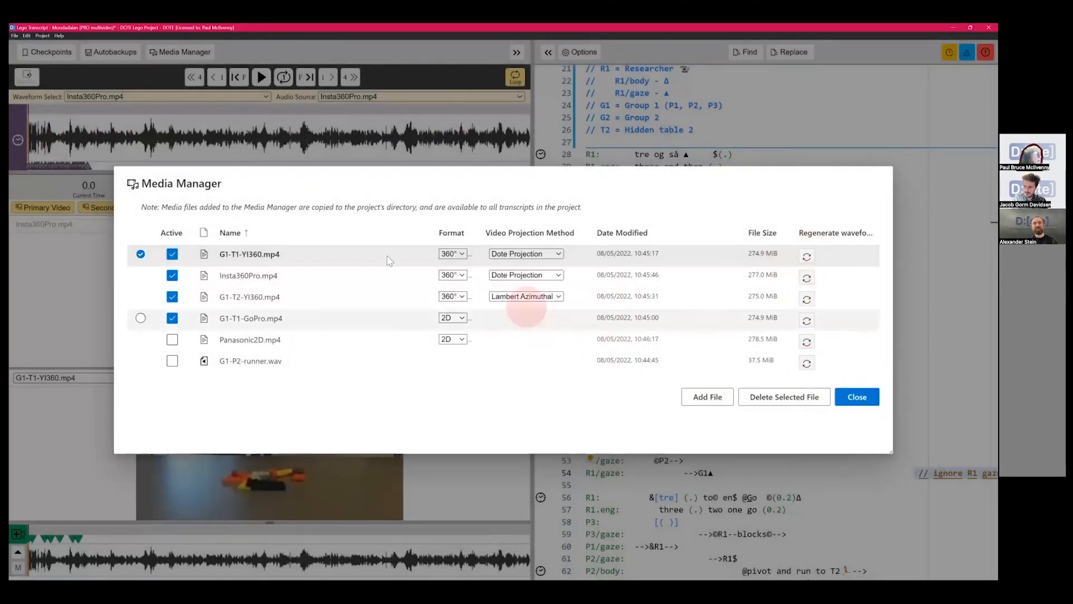
click(251, 253)
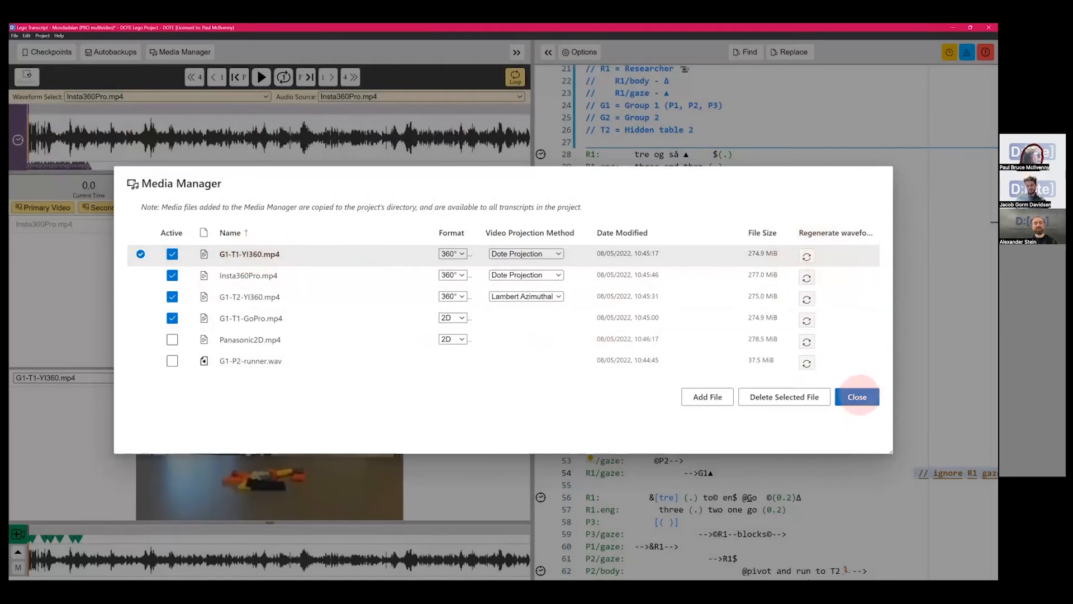
click(856, 397)
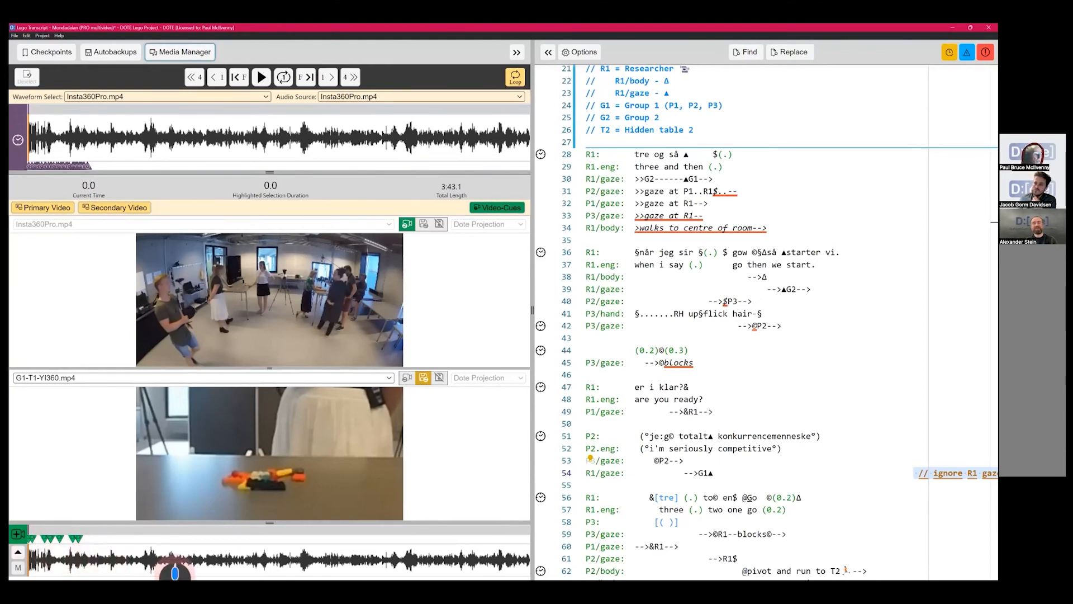
Zoom in on the lower waveform timeline and play a brief stretch of the recording, stopping at 0.7 seconds
scroll(178, 557, up, 3)
scroll(179, 556, up, 2)
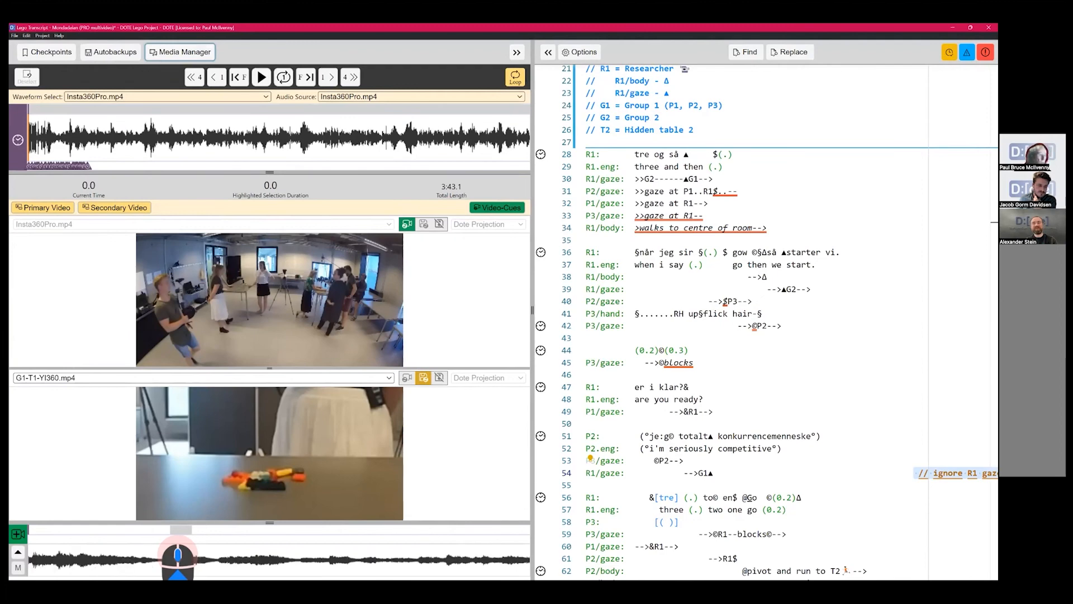
key(ctrl+space)
key(ctrl+space)
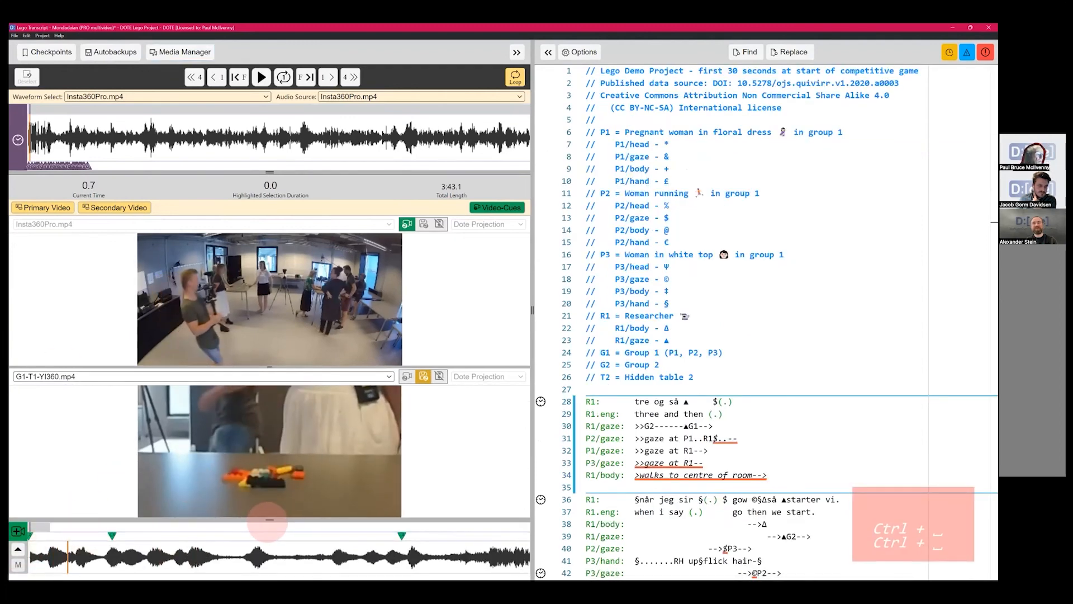
Enlarge the lower waveform pane and expand the waveform to fill the added height
drag(268, 519, 265, 515)
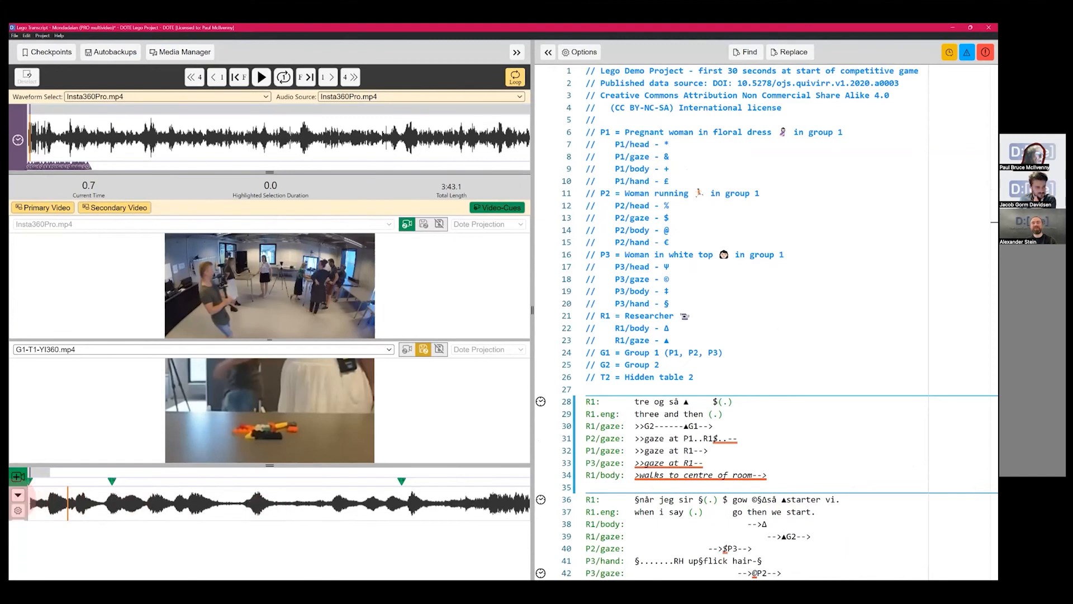
click(18, 494)
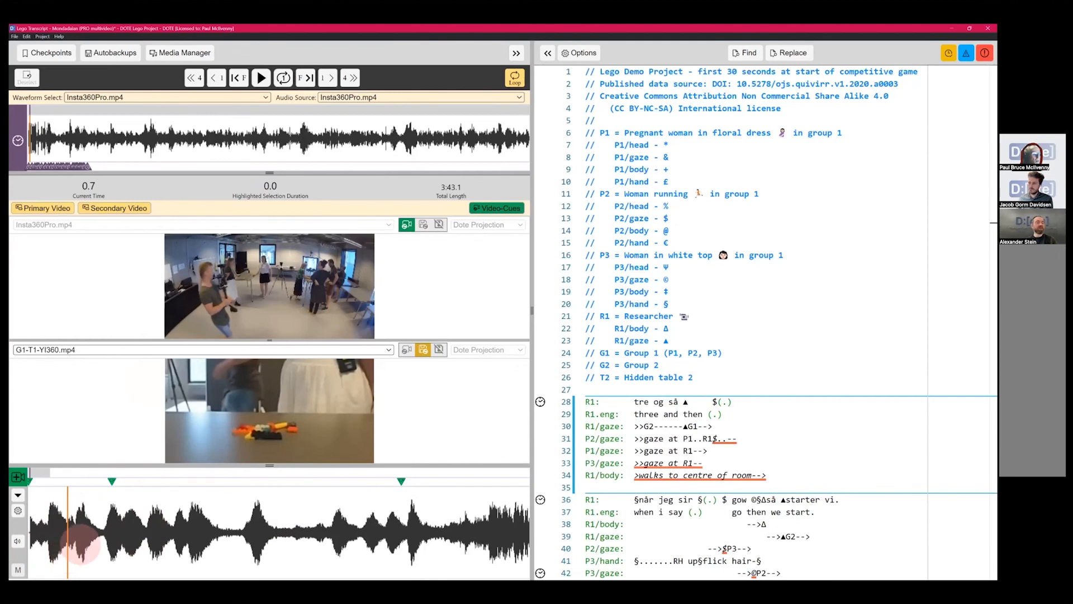
Show the volume slider beside the lower waveform and try adjusting the volume, keeping it at maximum
click(17, 541)
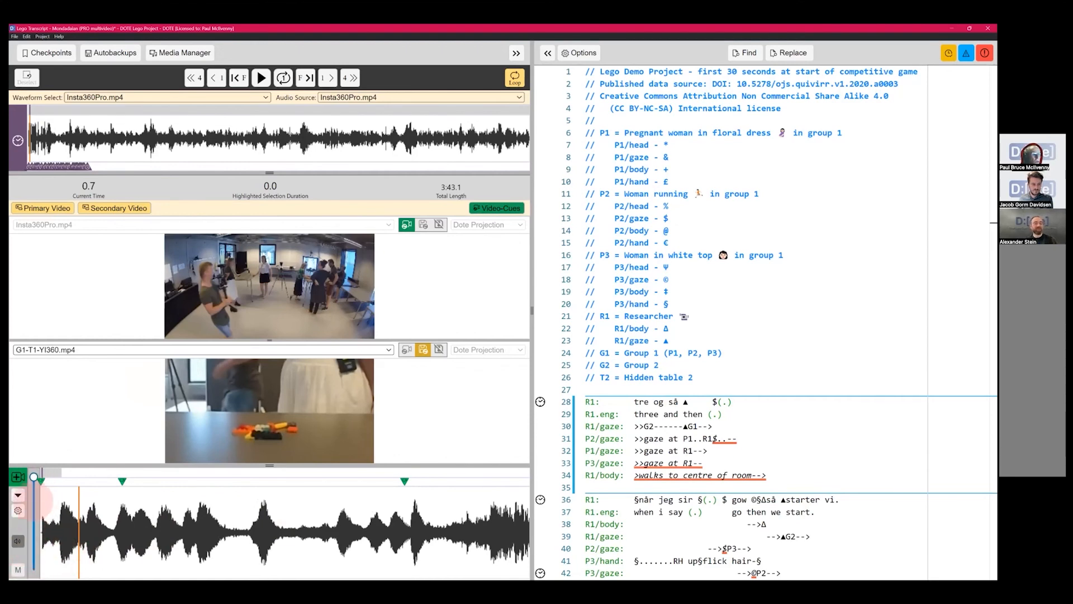
click(42, 492)
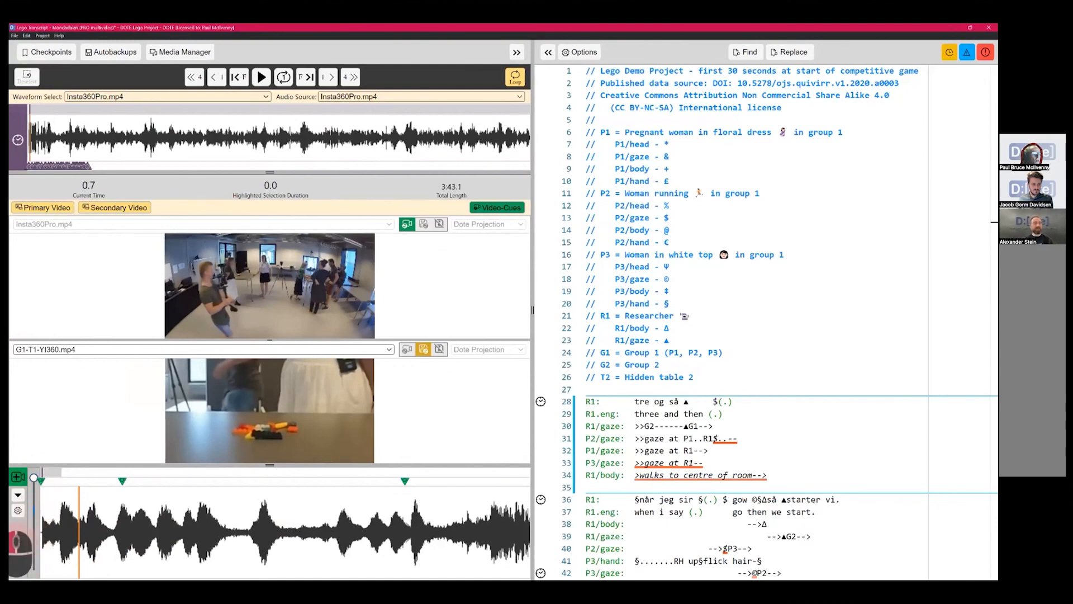
click(18, 541)
click(18, 540)
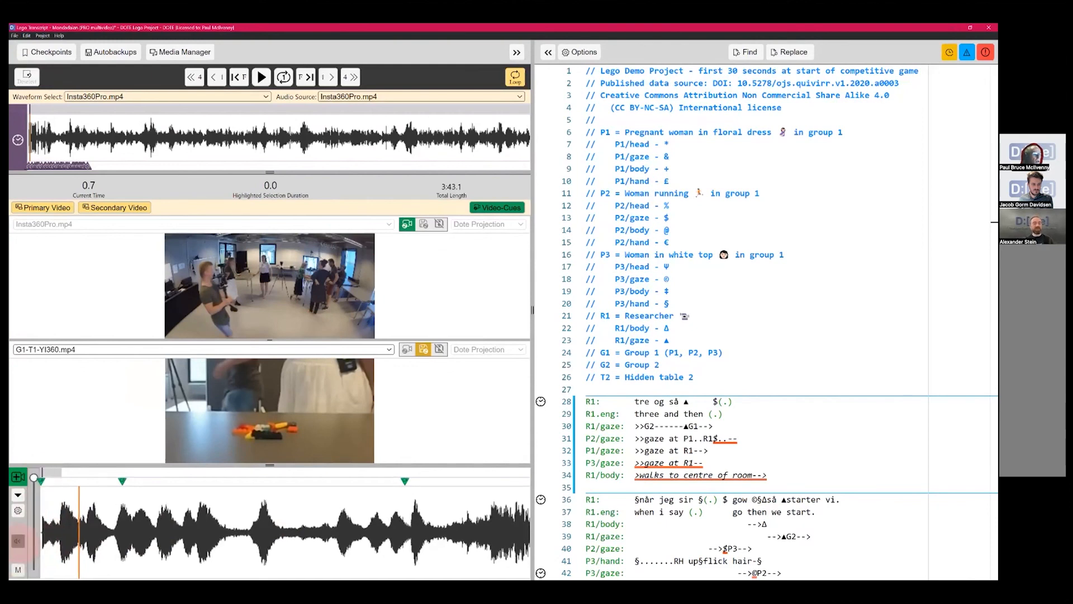
click(34, 479)
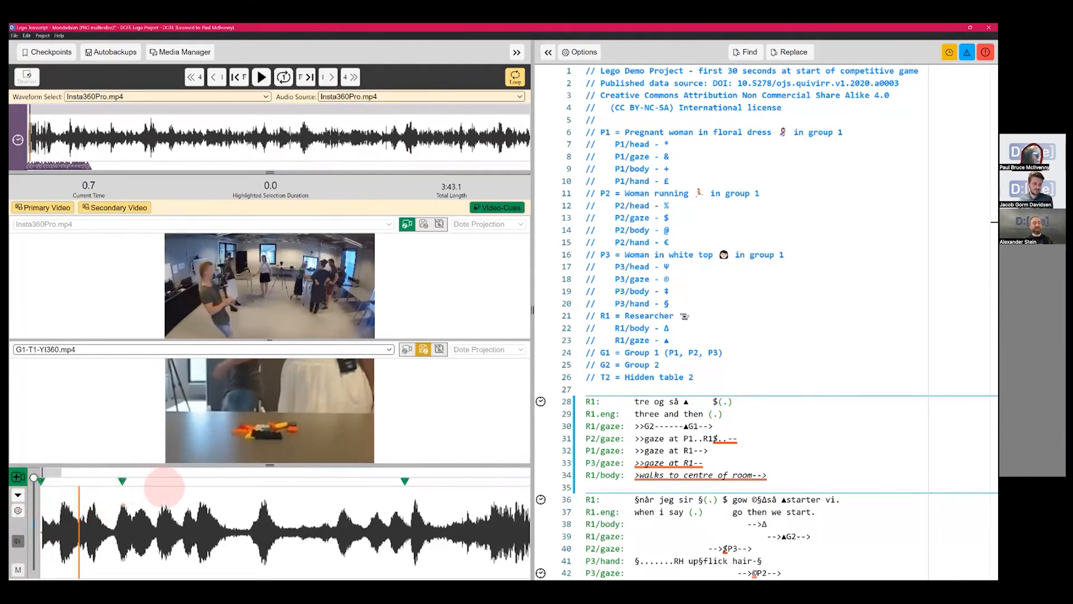
mouse_move(34, 478)
mouse_down()
mouse_move(37, 526)
mouse_move(34, 478)
mouse_up()
Play the recording while varying the volume, restore it to maximum, and pause at 7.6 seconds
key(ctrl+space)
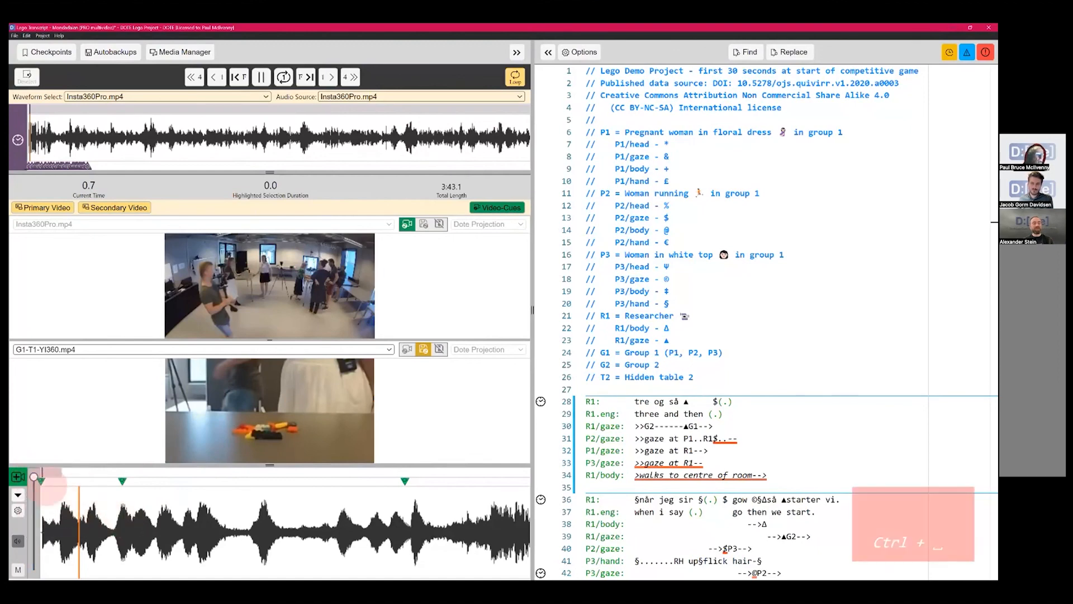
scroll(33, 484, down, 2)
mouse_move(33, 484)
mouse_down()
mouse_move(34, 558)
mouse_move(34, 476)
mouse_up()
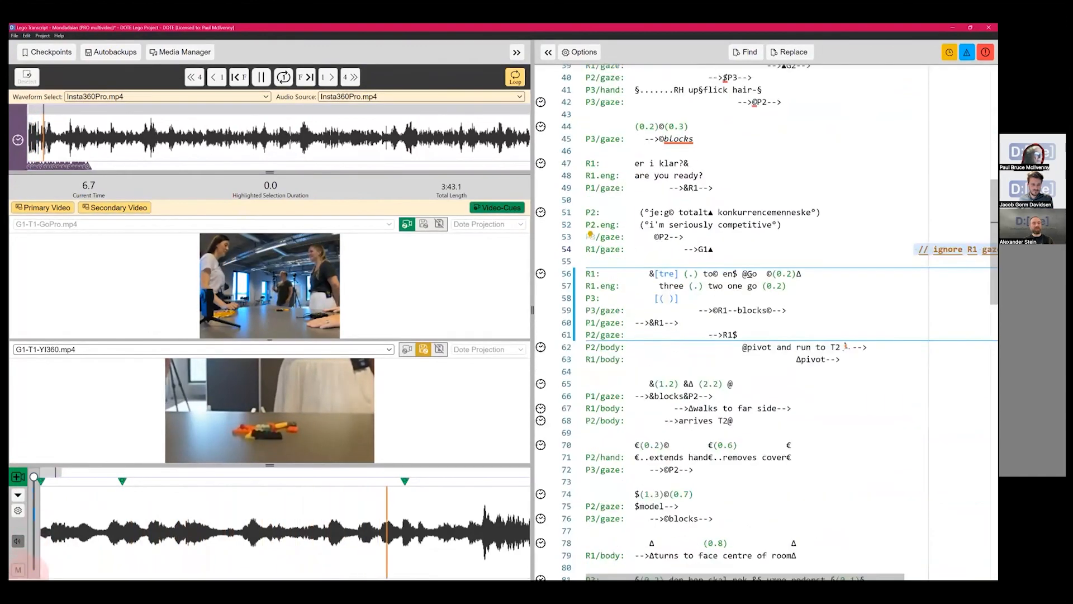
key(space)
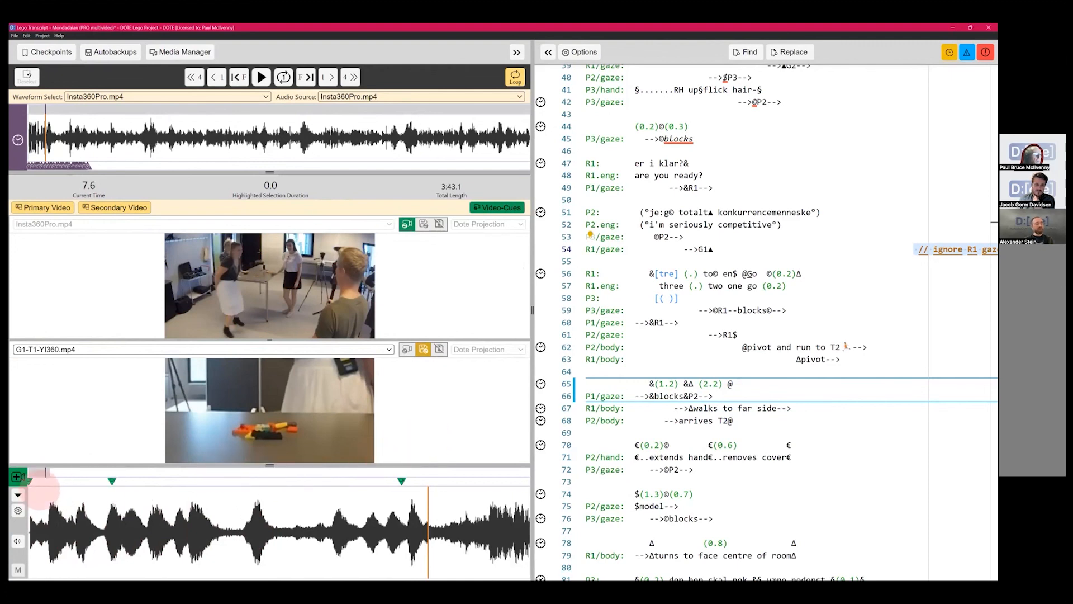
Collapse the expanded lower waveform controls and shrink the waveform pane to give the videos more room
click(18, 495)
drag(270, 465, 302, 532)
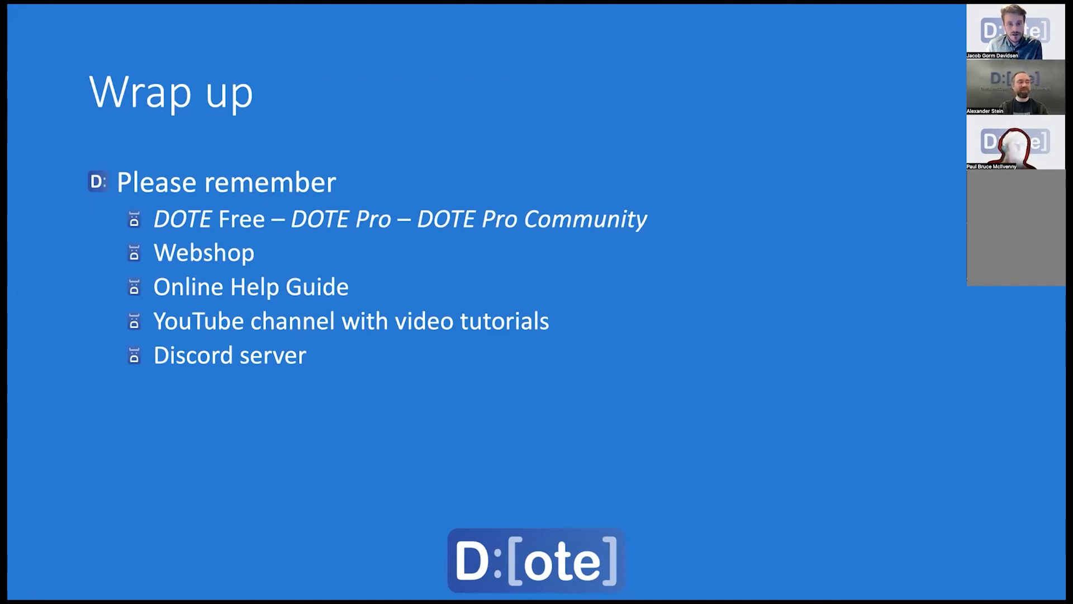
click(613, 346)
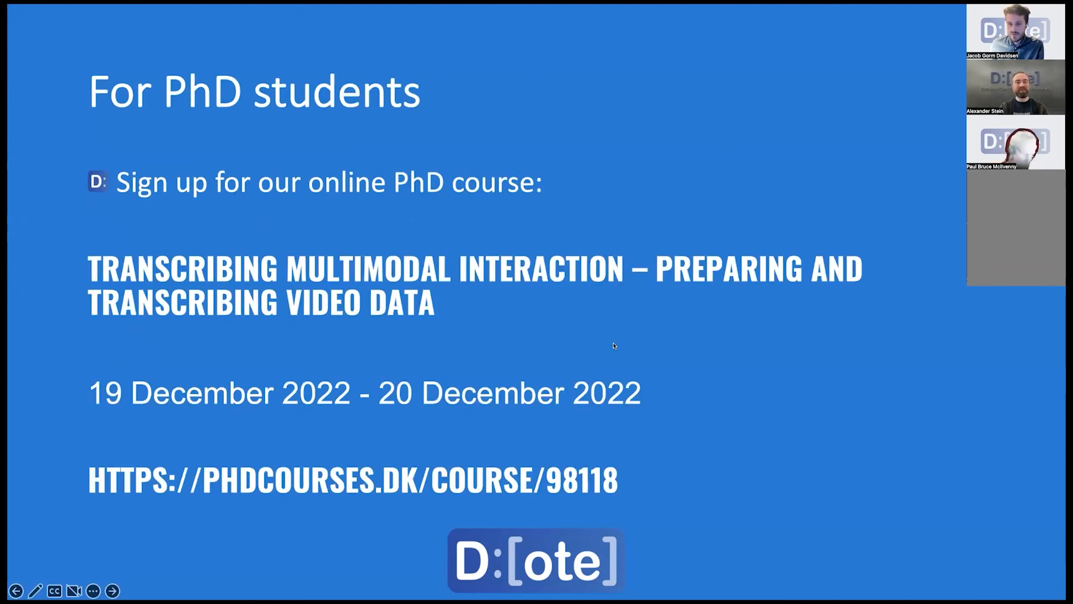